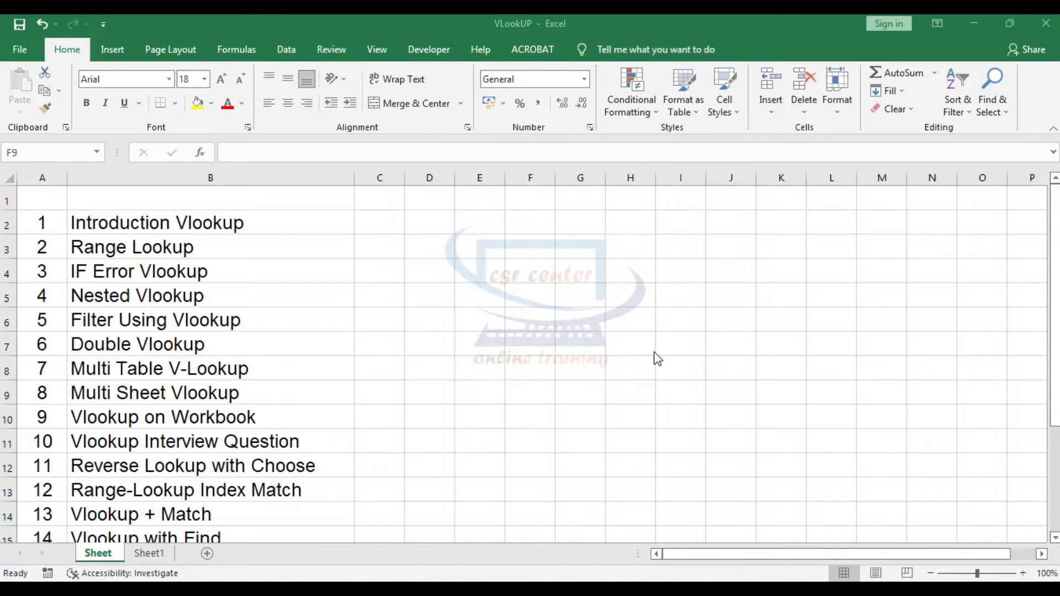
- Review the full list of VLOOKUP topics and switch to Sheet1 with the salesman data
scroll(657, 358, "down", 2)
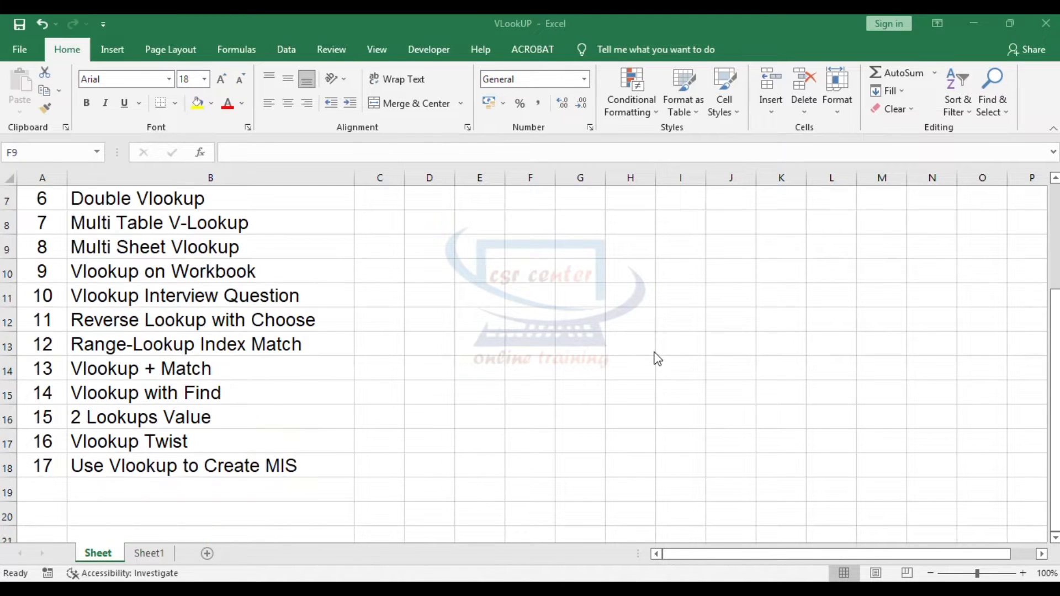
left_click(370, 294)
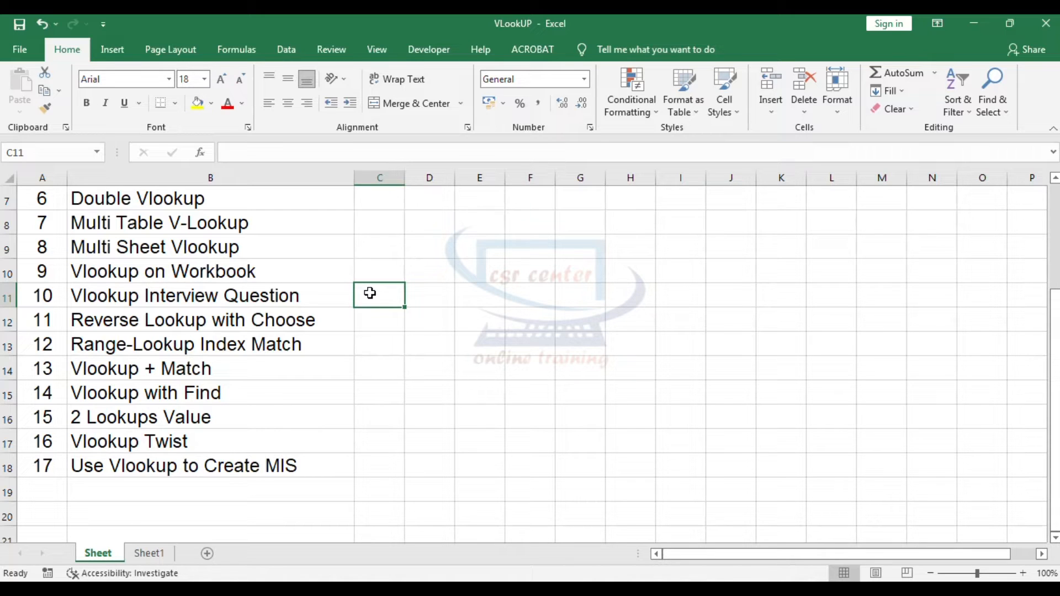
scroll(445, 284, "up", 2)
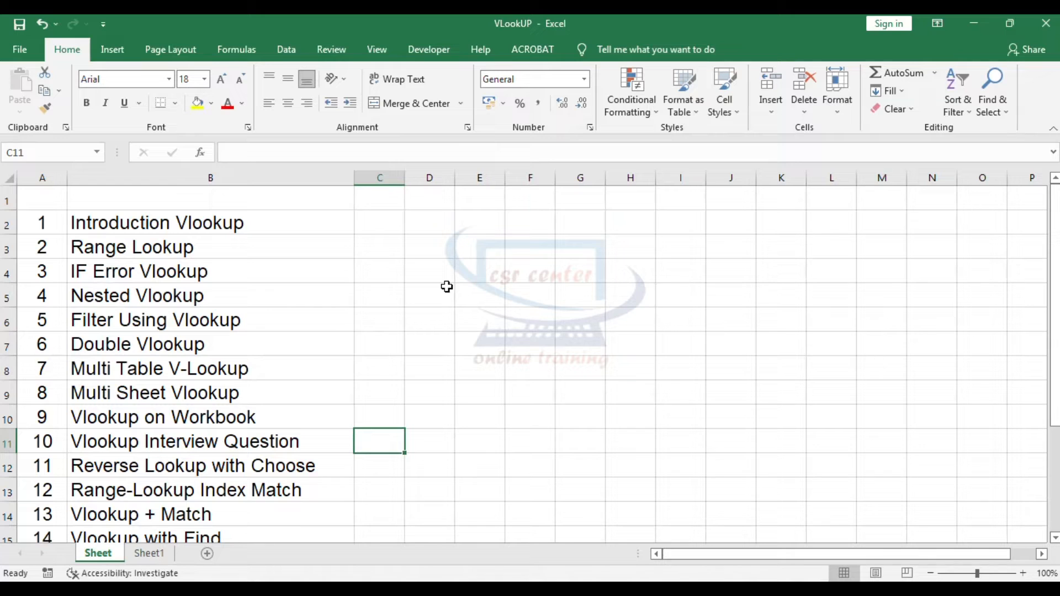
key("ctrl+Page_Down")
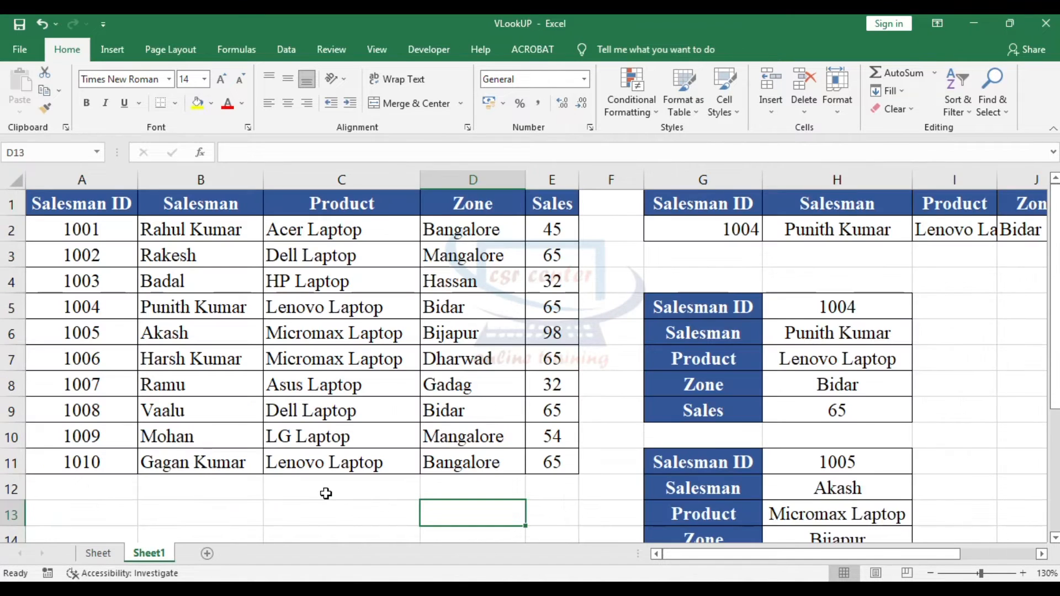
left_click(326, 493)
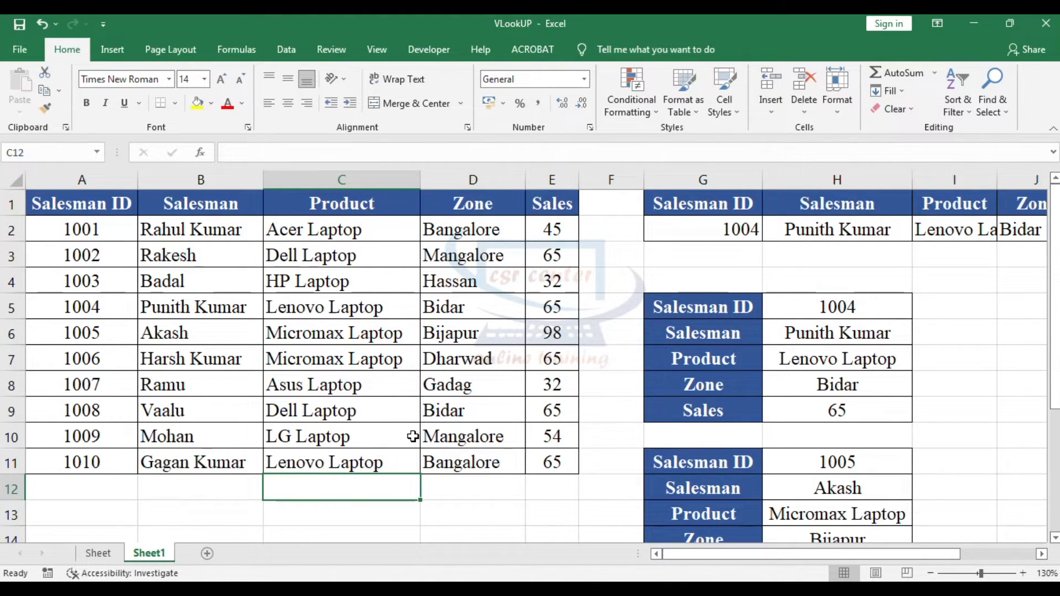
- Set the Salesman ID in G2 to the ID of the sixth listed salesman and check the lookup formulas in H2:K2
left_click(703, 229)
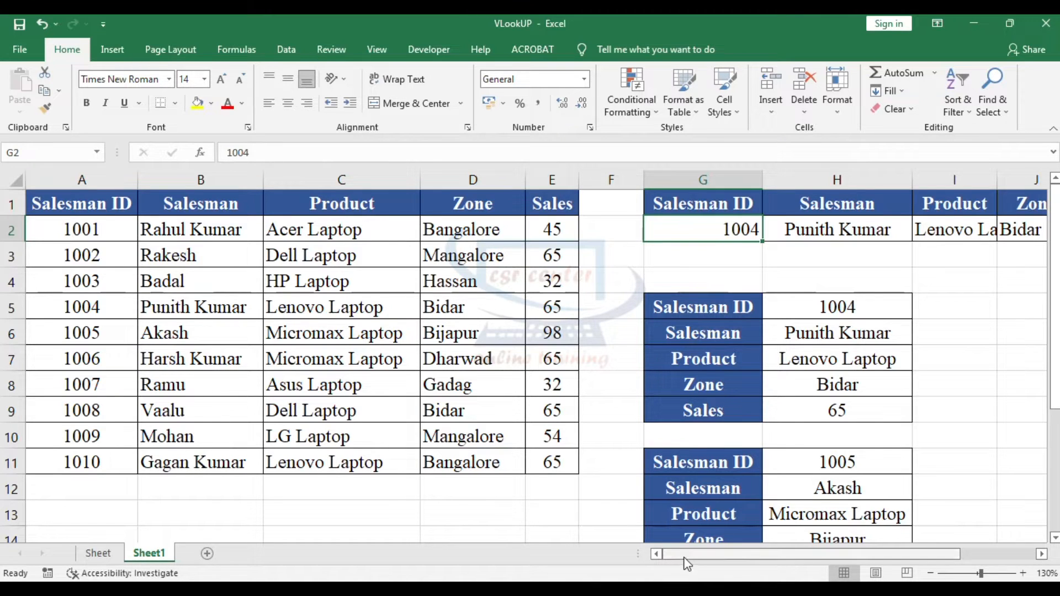
type("1006")
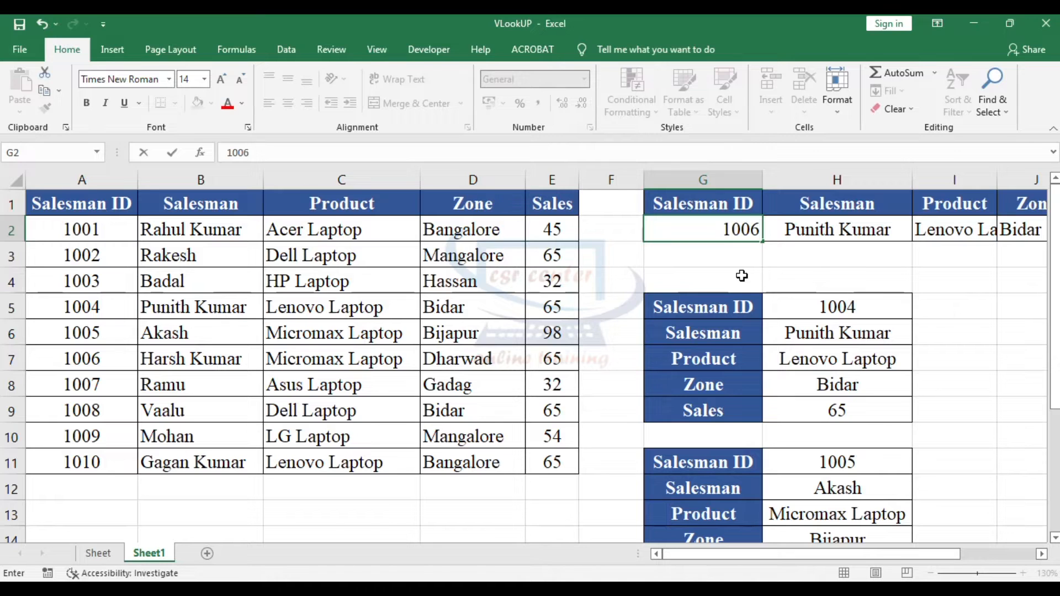
key("Return")
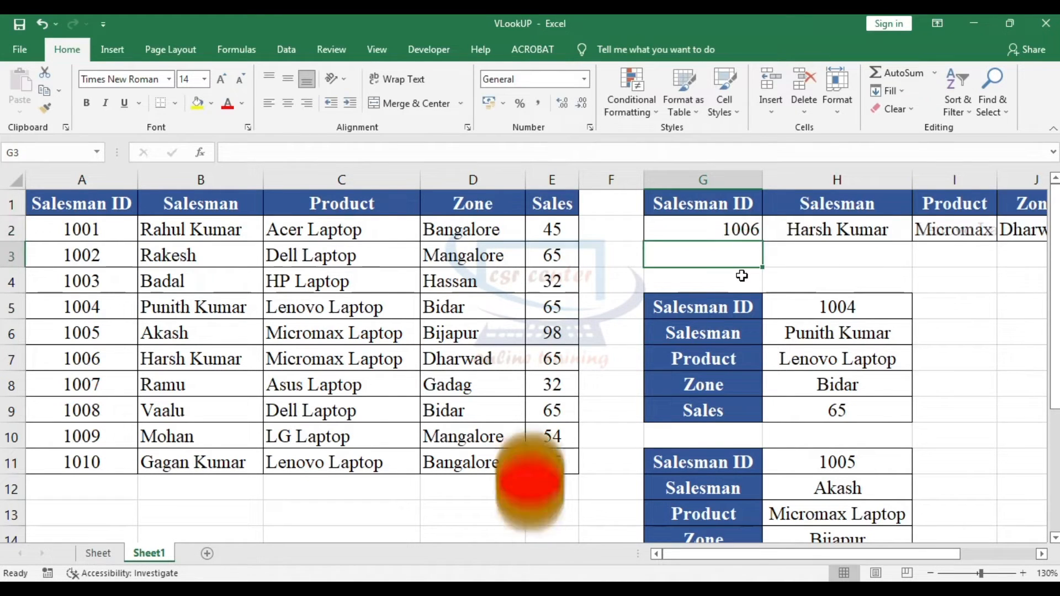
left_click(812, 232)
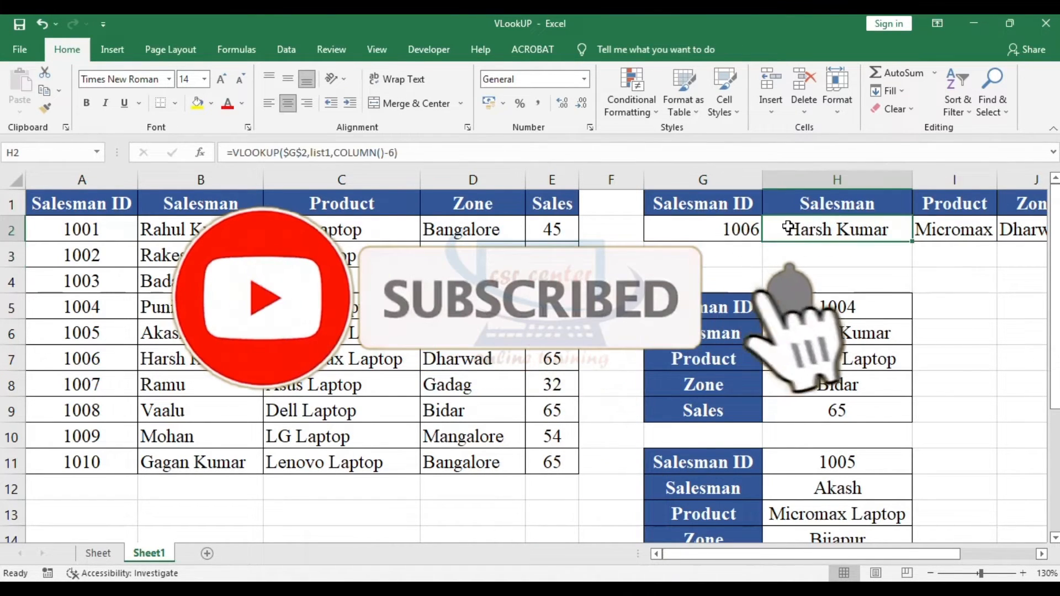
left_click(938, 234)
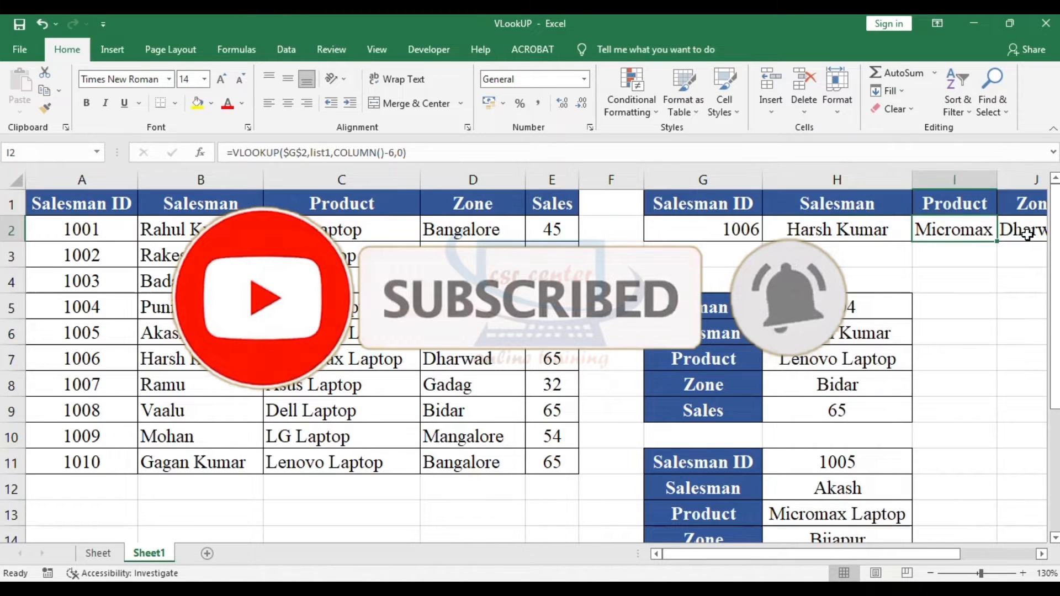
left_click(1026, 232)
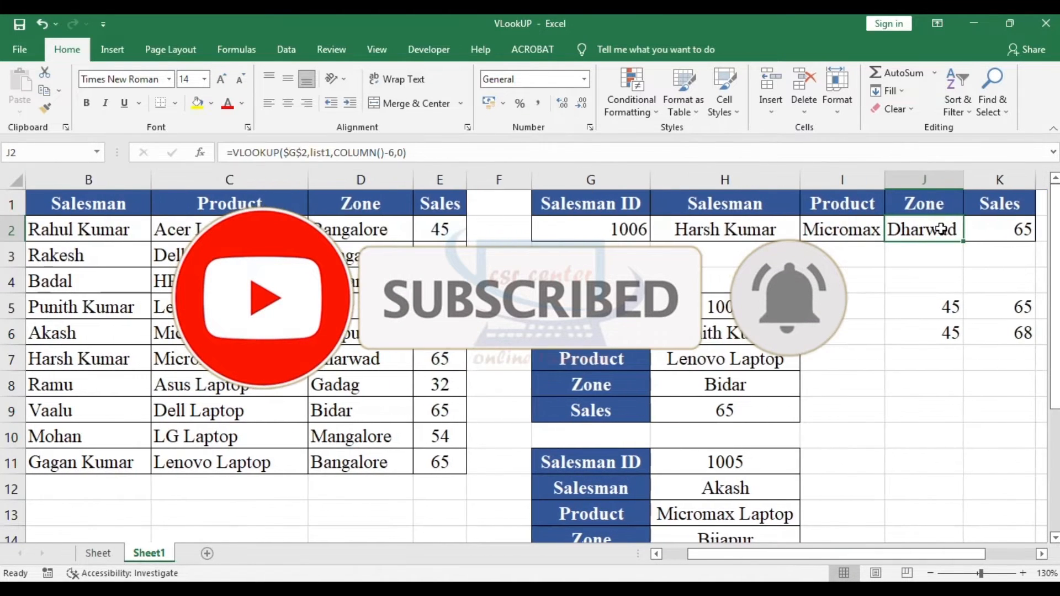
left_click(1007, 229)
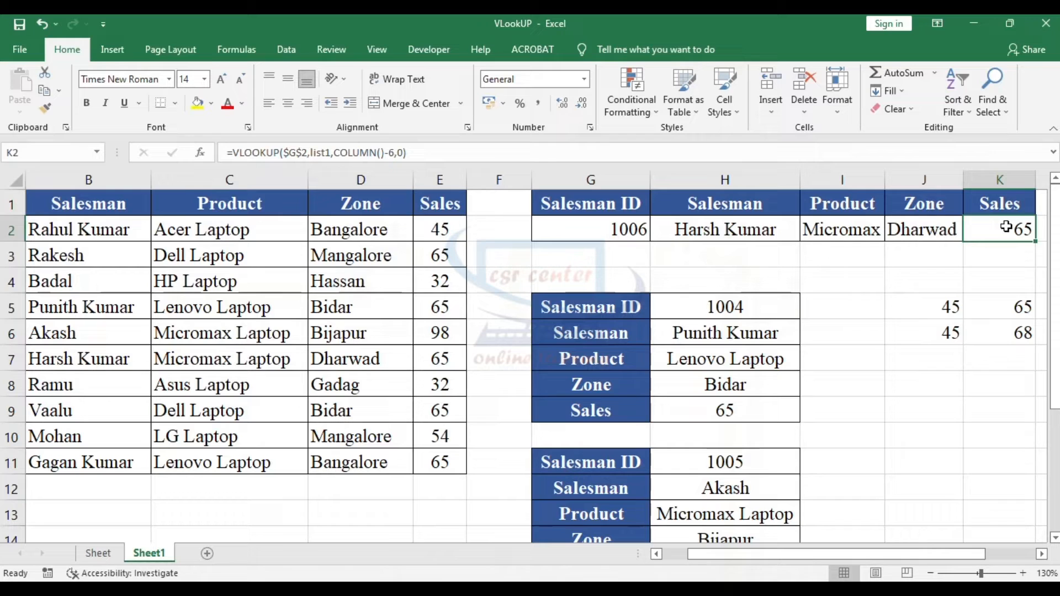
- Set the Salesman ID in H5 of the vertical lookup table to the ID of the sixth listed salesman
left_click(732, 303)
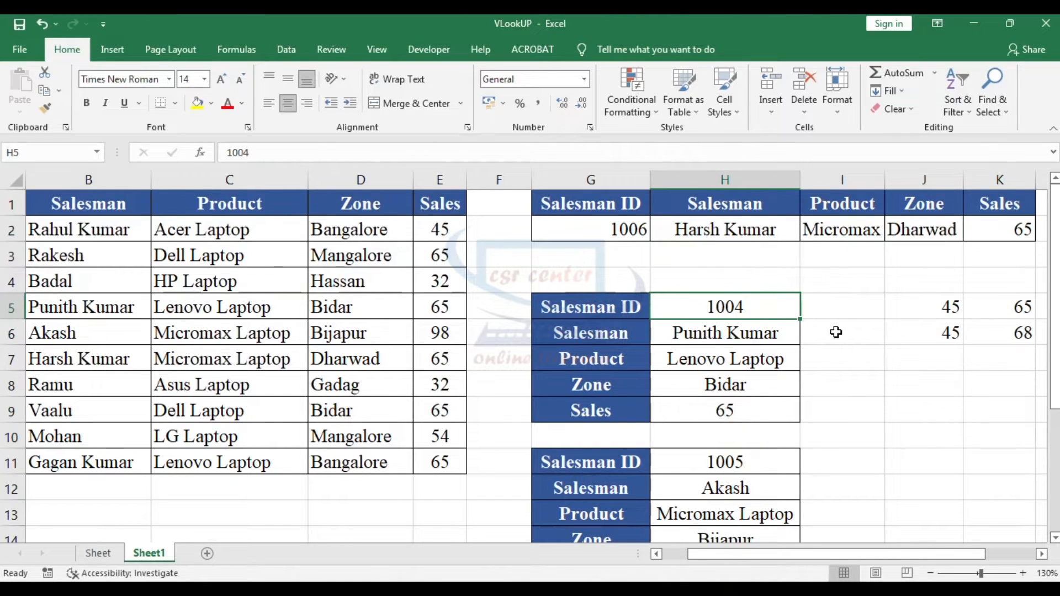
type("1006")
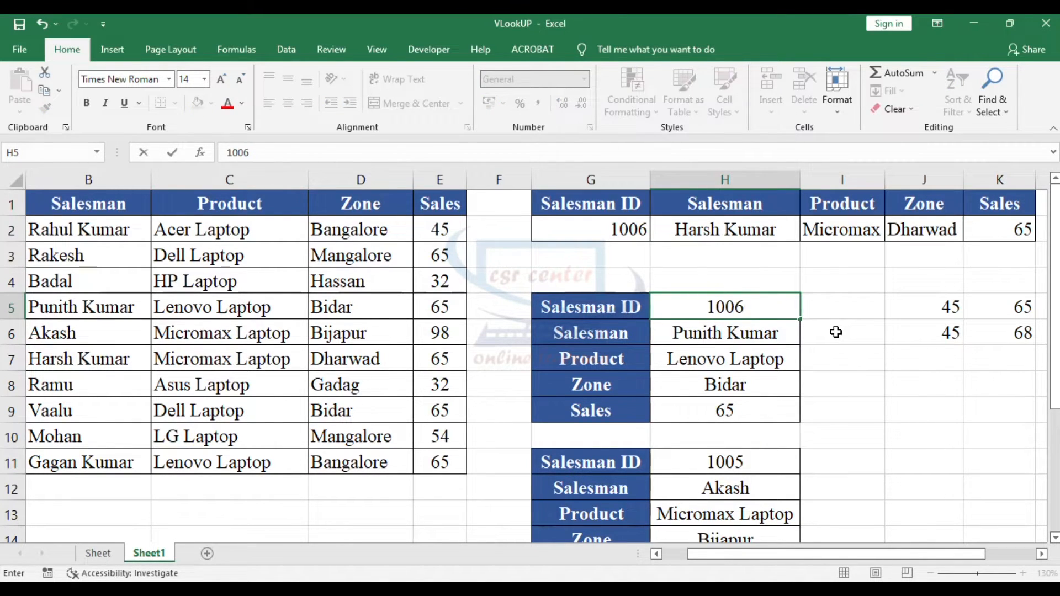
key("Return")
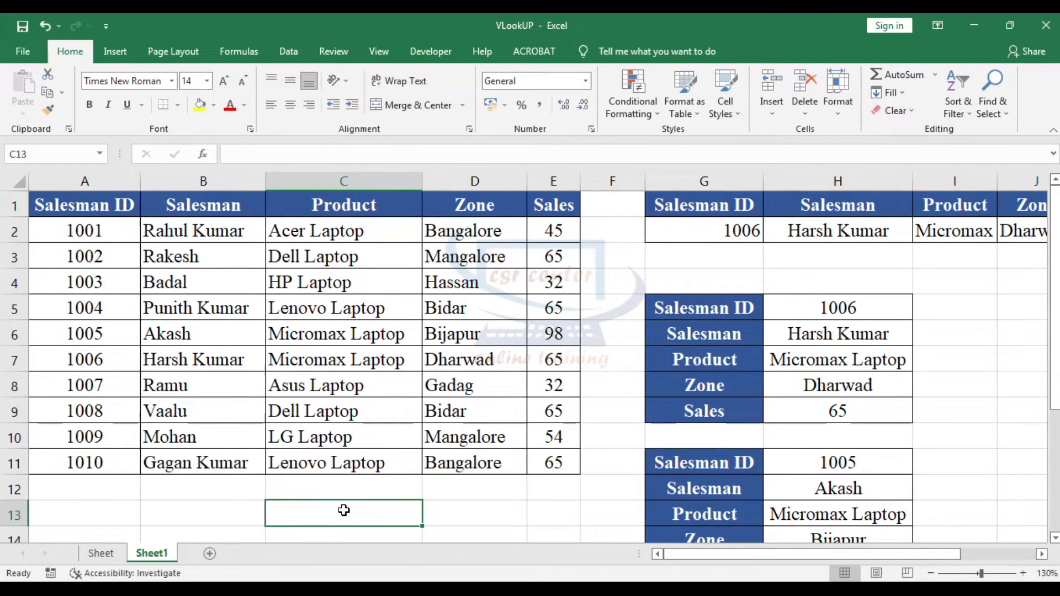
double_click(344, 510)
type("=")
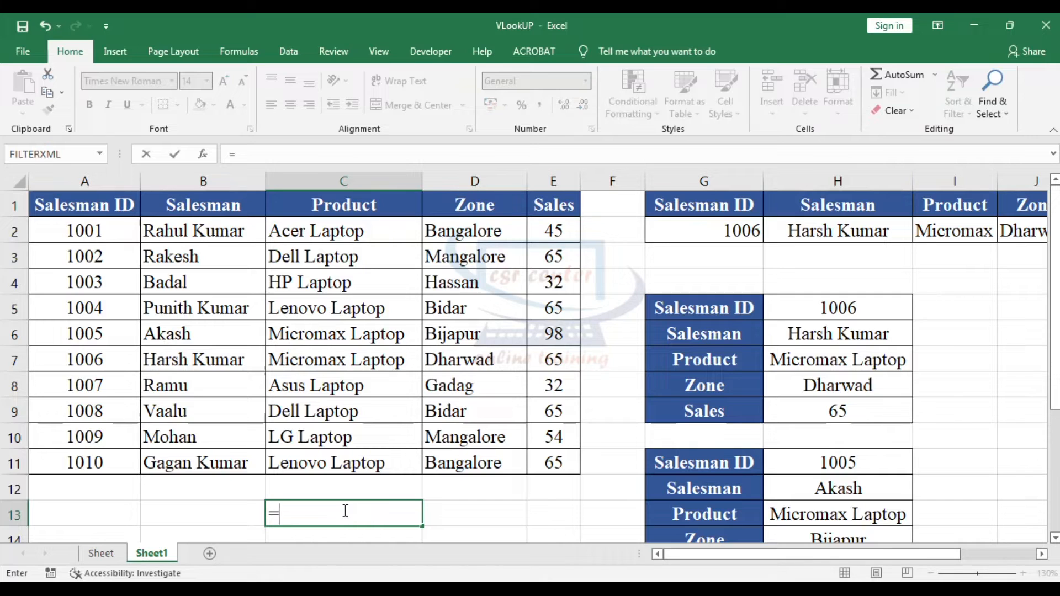
type("v")
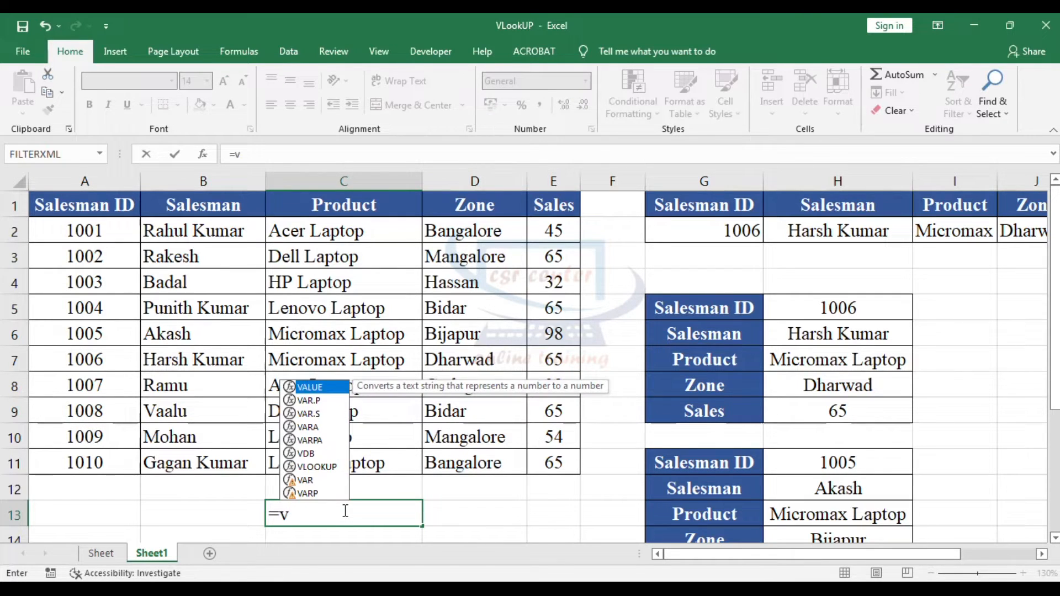
type("l")
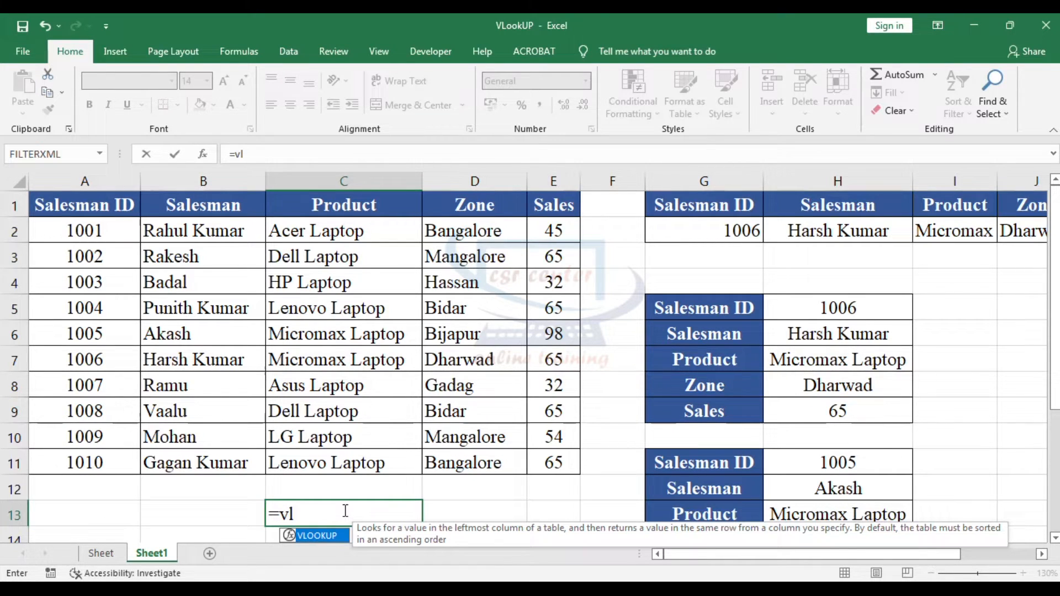
key("Tab")
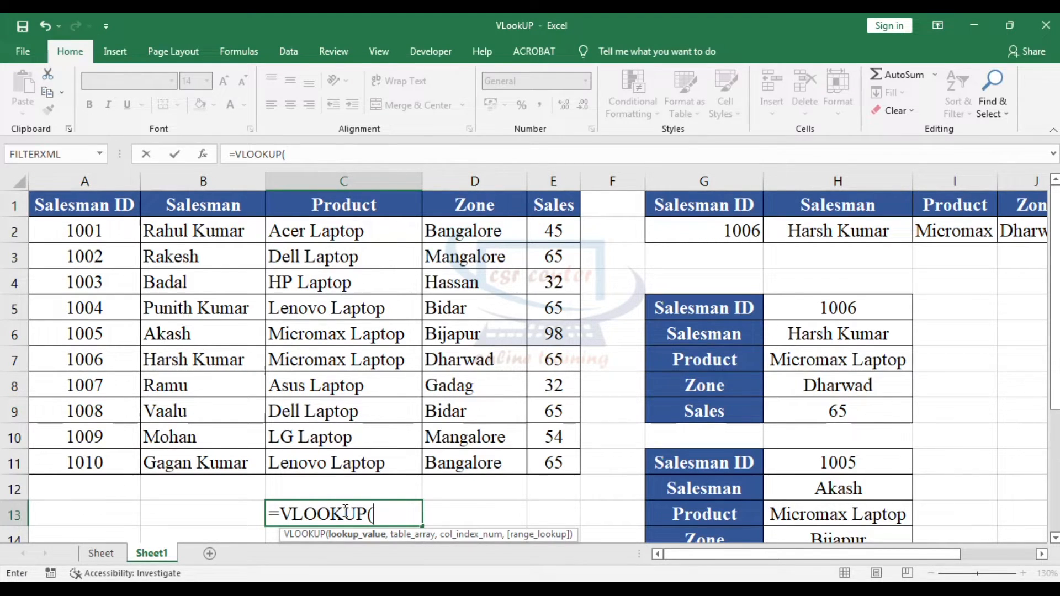
scroll(345, 511, "down", 1)
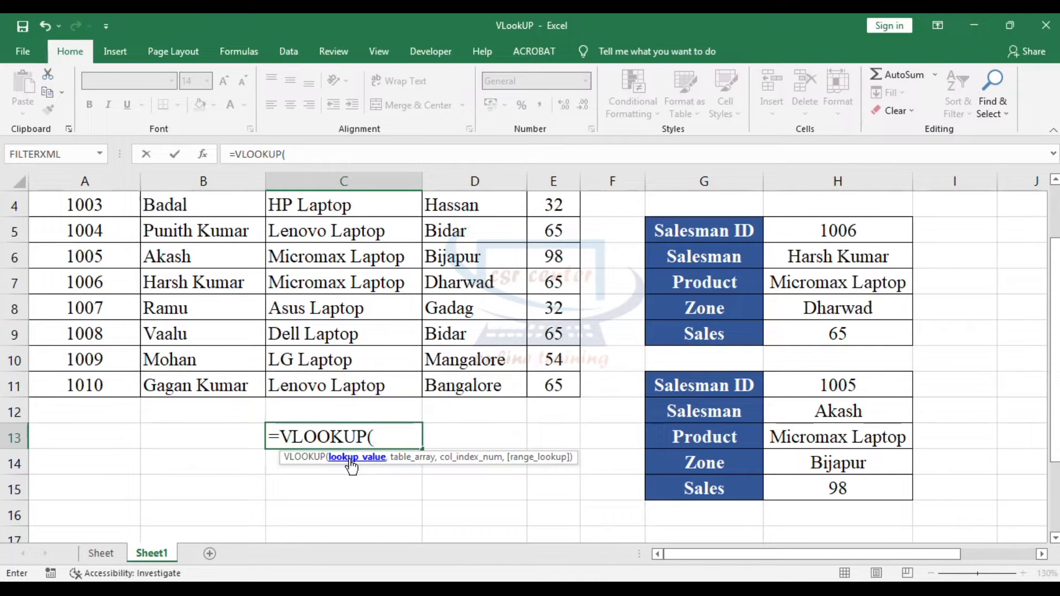
scroll(351, 467, "up", 1)
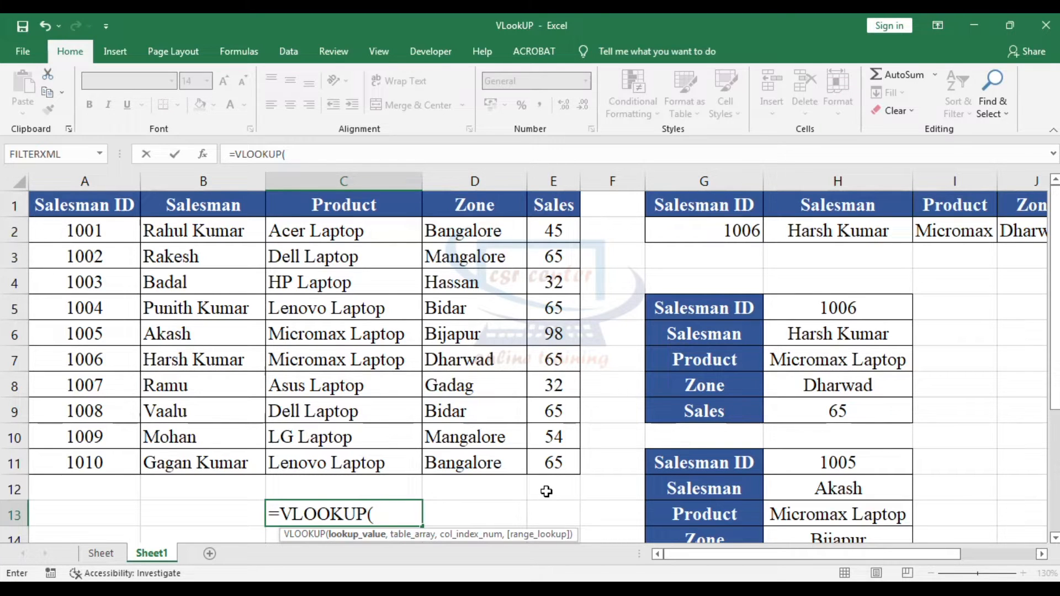
key("Escape")
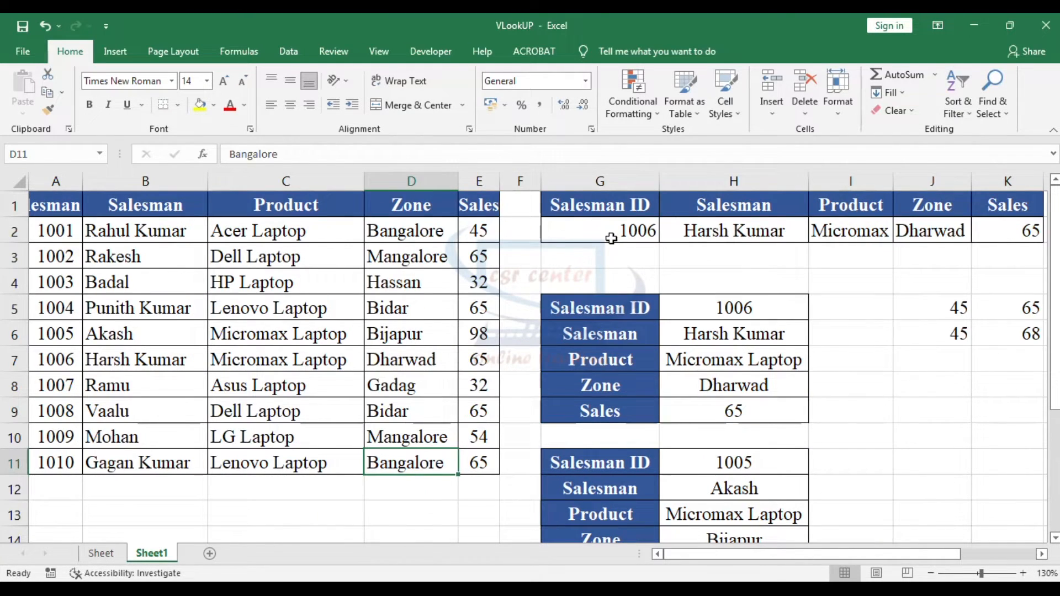
- Clear the contents of the horizontal lookup row G2:K2 and select G2
left_click_drag(611, 237, 1040, 238)
left_click(961, 267)
left_click_drag(599, 232, 1030, 235)
scroll(916, 301, "down", 1)
scroll(878, 294, "up", 1)
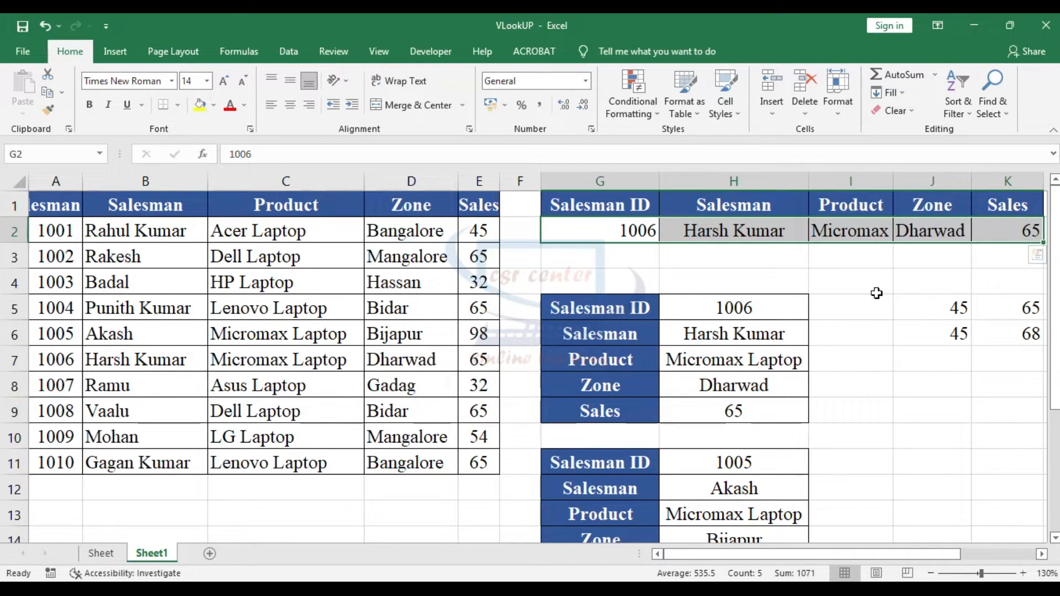
key("Delete")
left_click(850, 258)
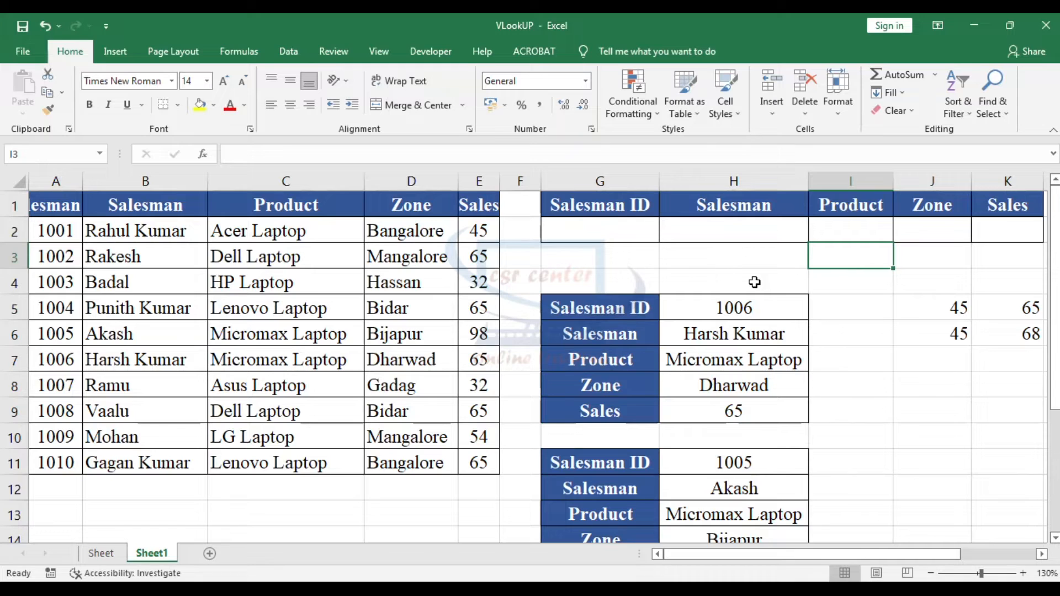
left_click(605, 233)
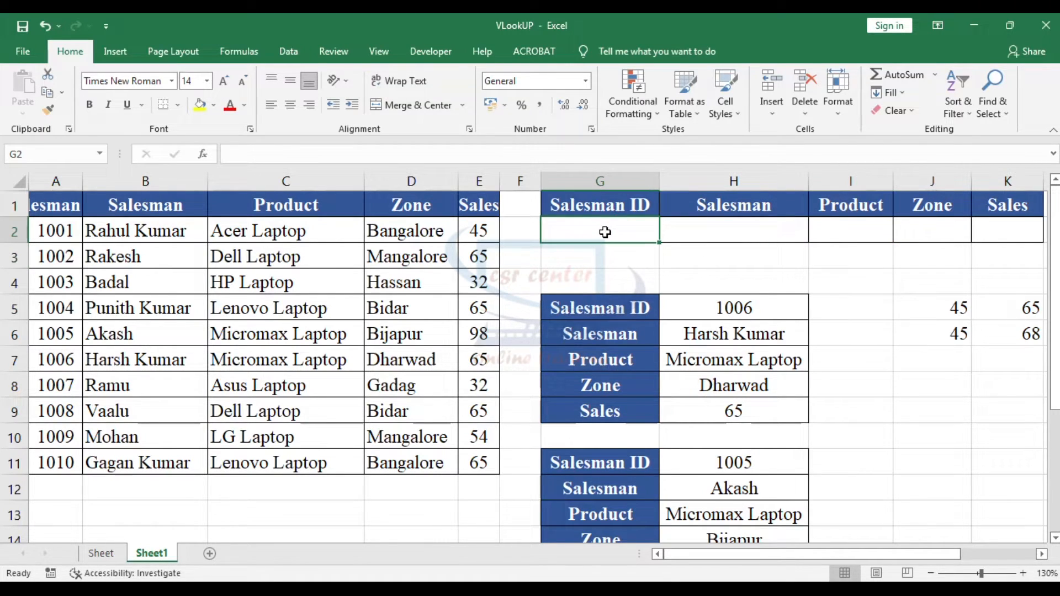
type("=")
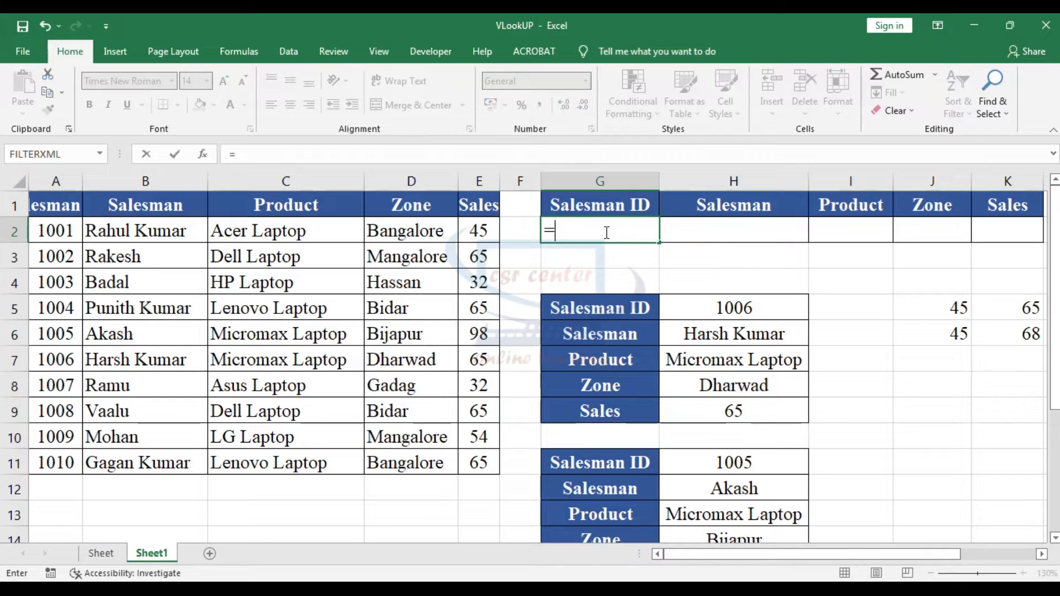
key("Escape")
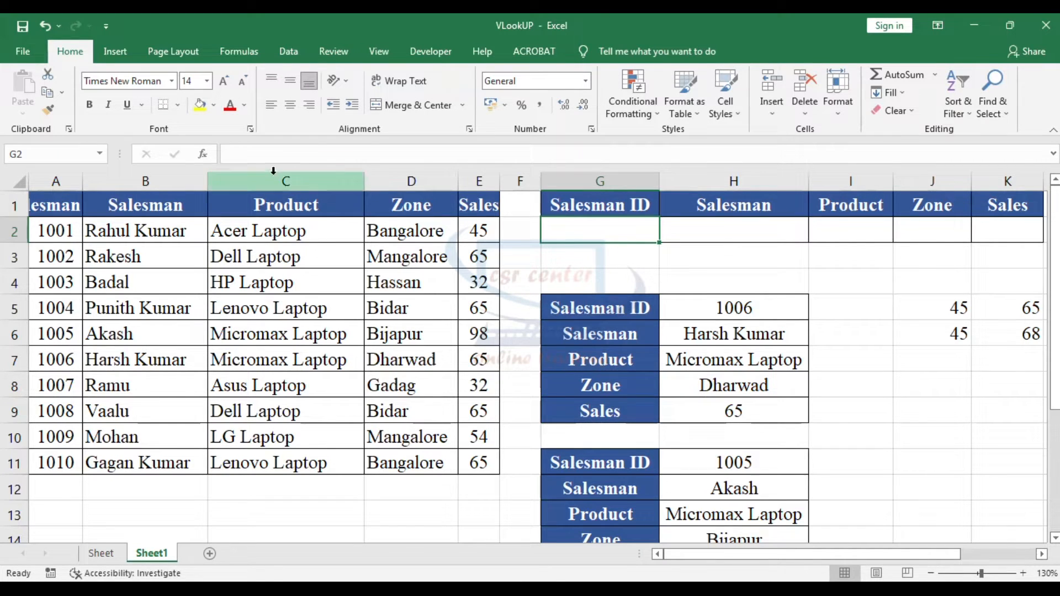
left_click(200, 154)
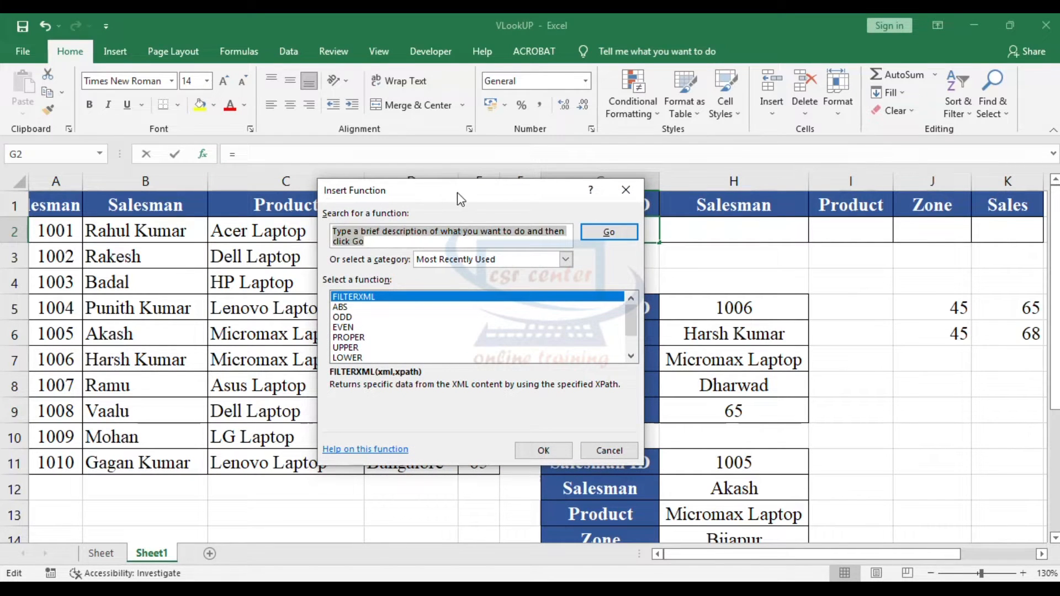
key("Escape")
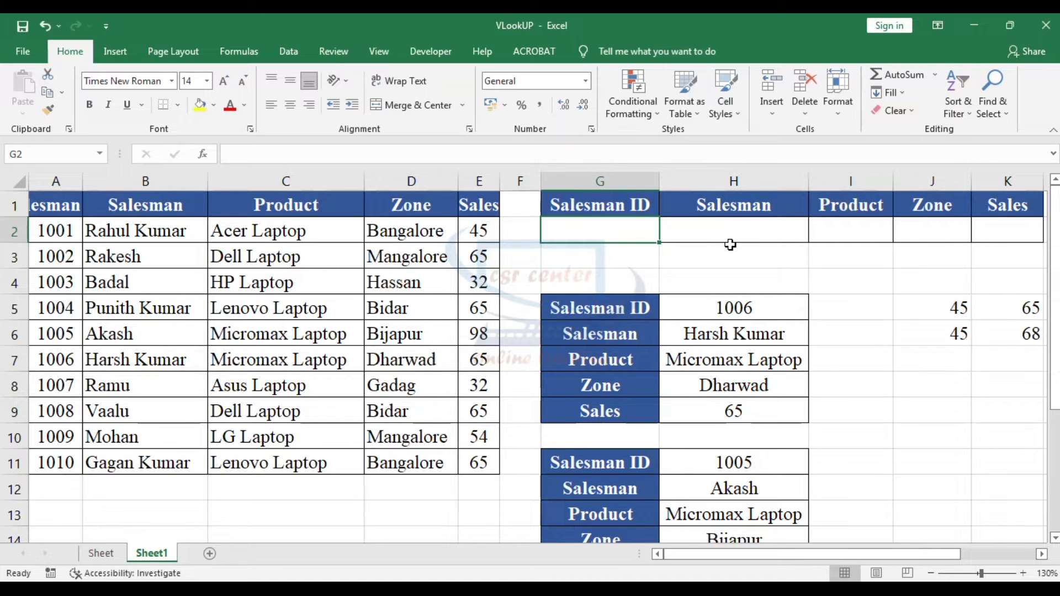
- Enter the first listed salesman's ID as the lookup value in G2 and select H2 for the salesman result
type("1")
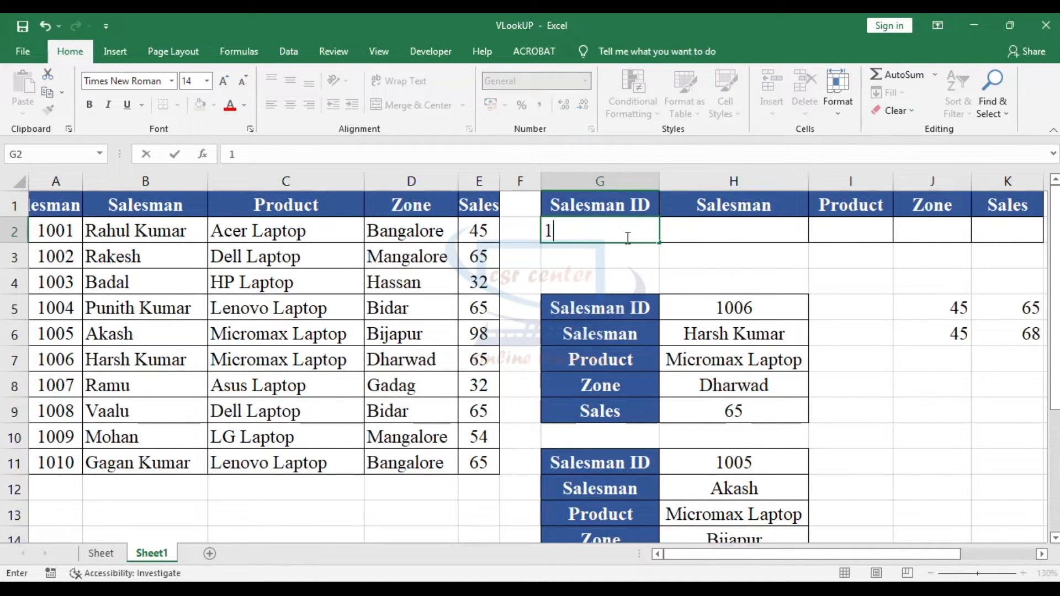
type("001")
left_click(754, 234)
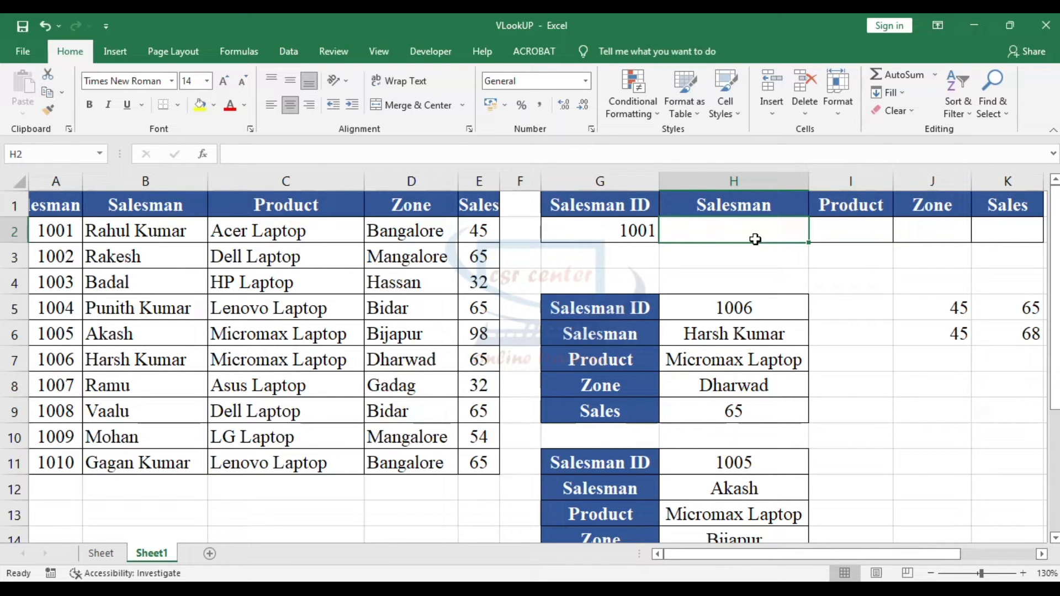
- Search the function list for "vlookup" and insert the VLOOKUP function in H2, opening its arguments
left_click(204, 153)
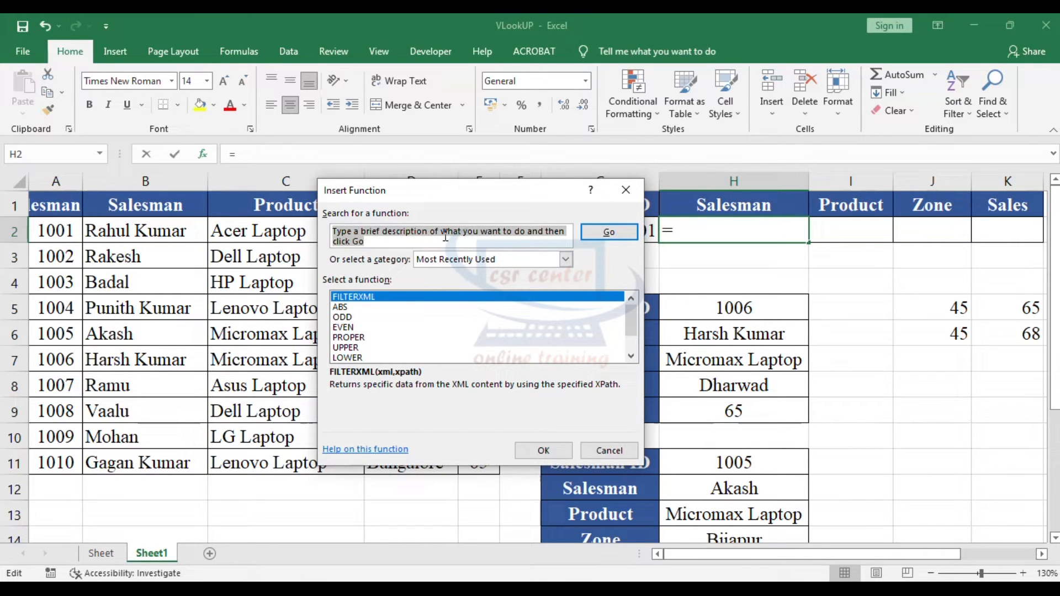
type("v")
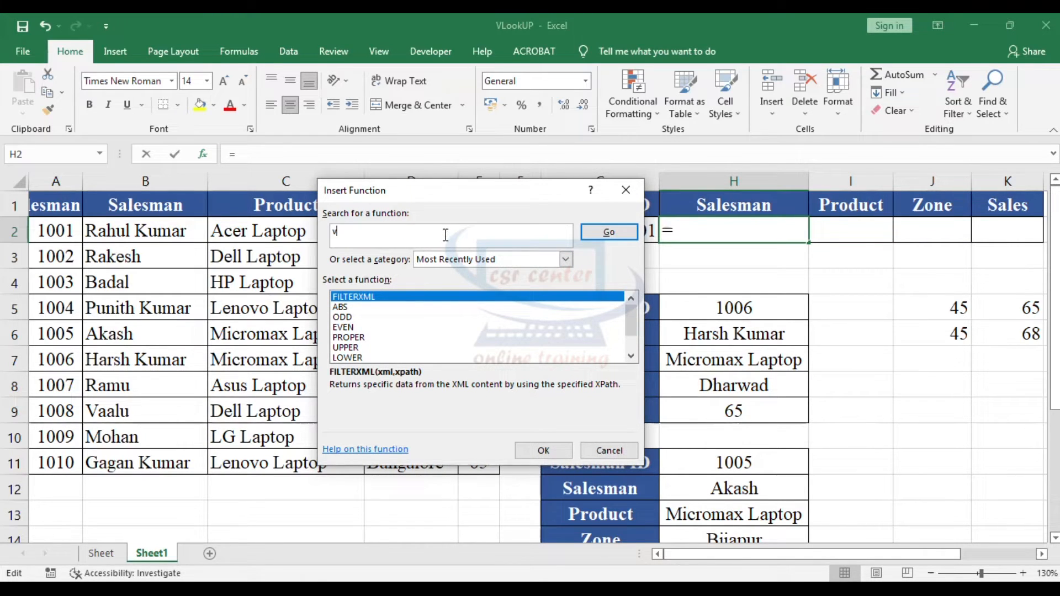
type("lookup")
left_click(627, 235)
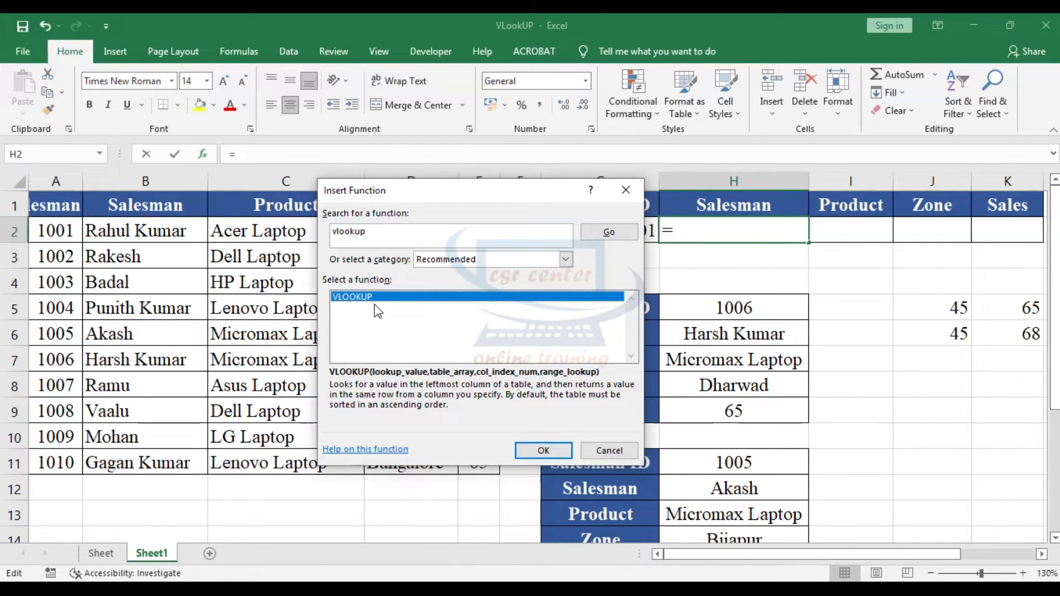
left_click(531, 453)
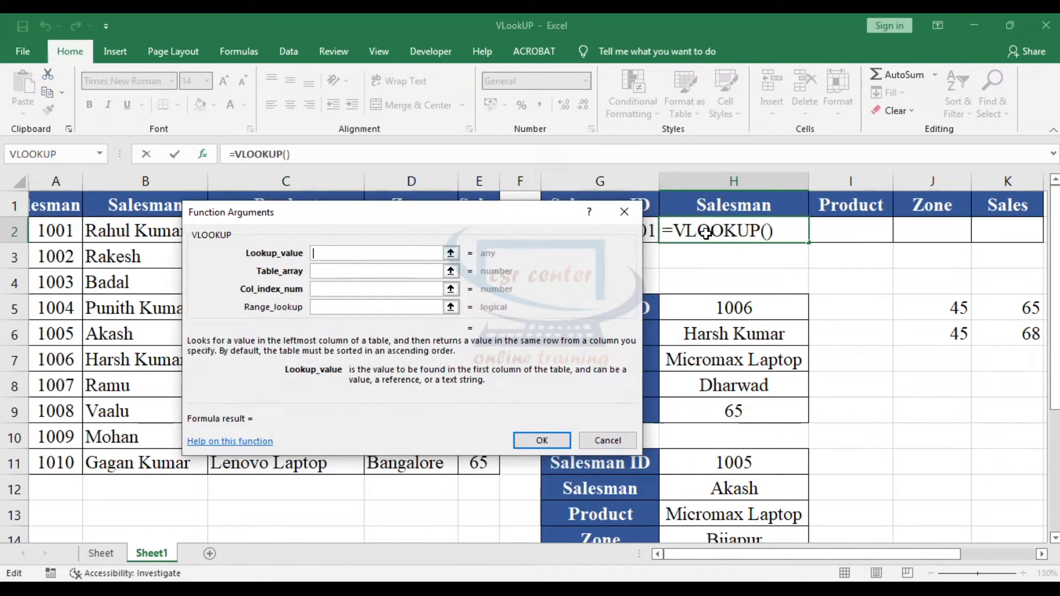
- Set the lookup value of the H2 VLOOKUP to cell G2 and its table array to A1:E11
left_click_drag(472, 212, 877, 137)
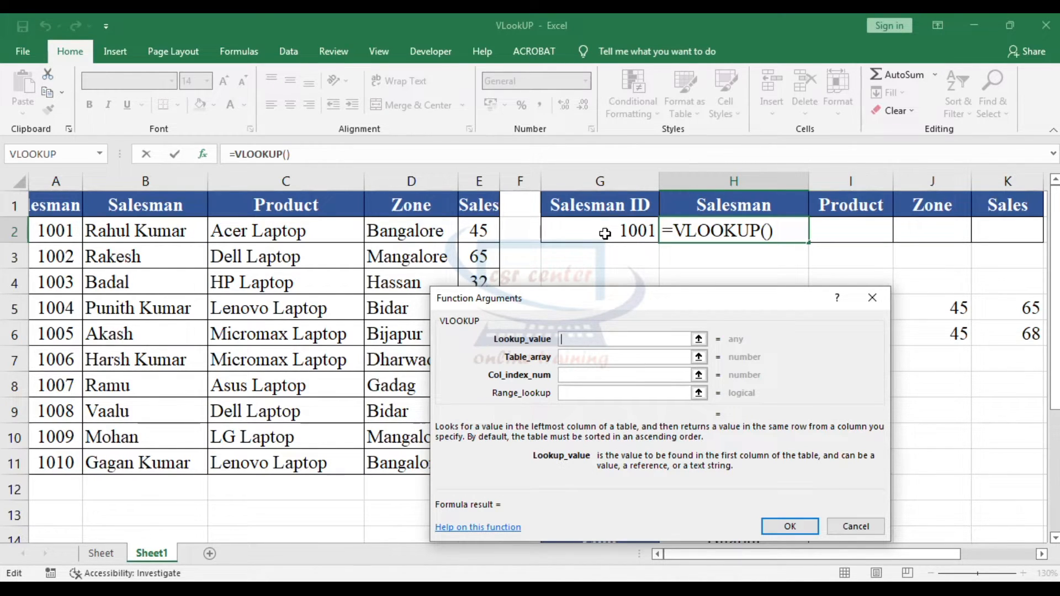
left_click(605, 233)
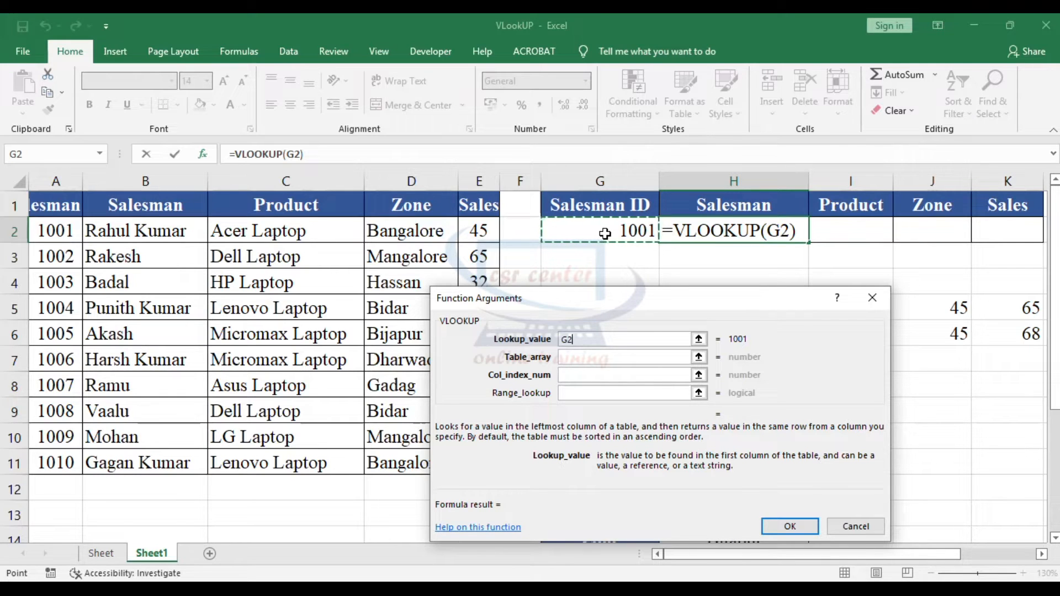
left_click(593, 361)
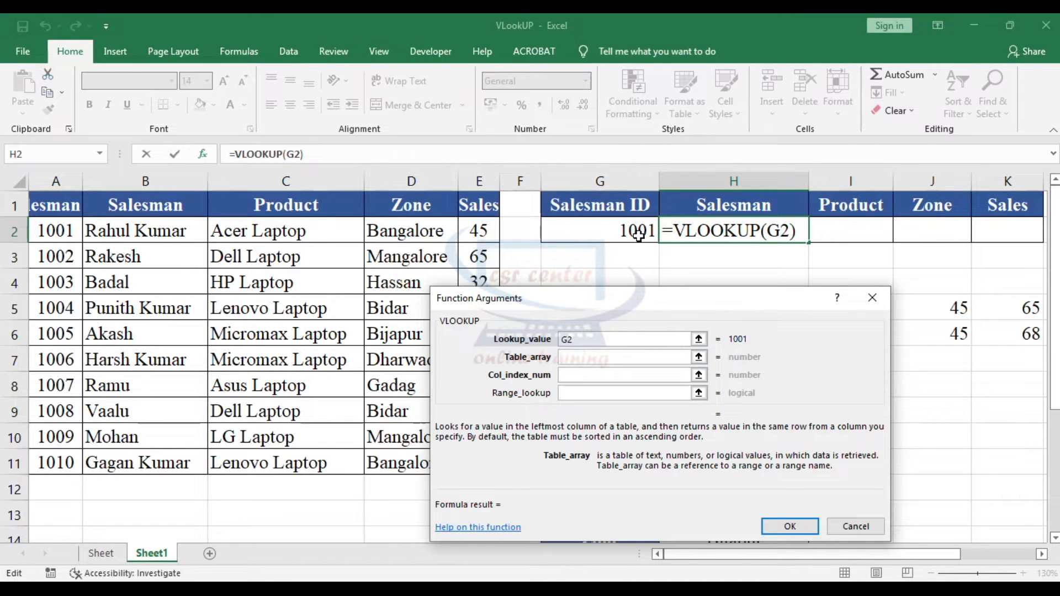
left_click_drag(630, 296, 733, 264)
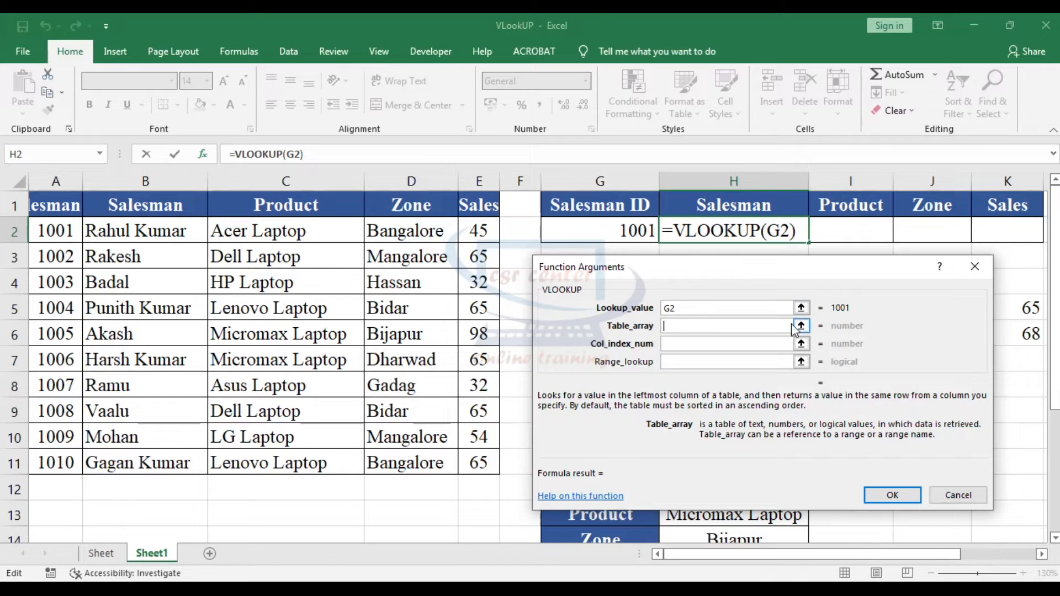
left_click(672, 326)
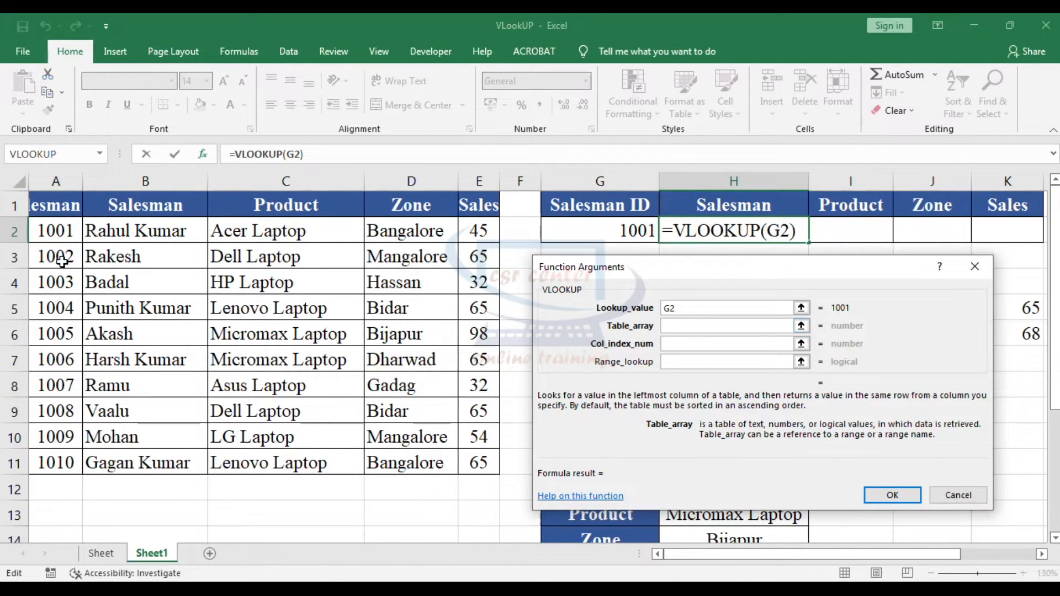
left_click_drag(66, 207, 482, 463)
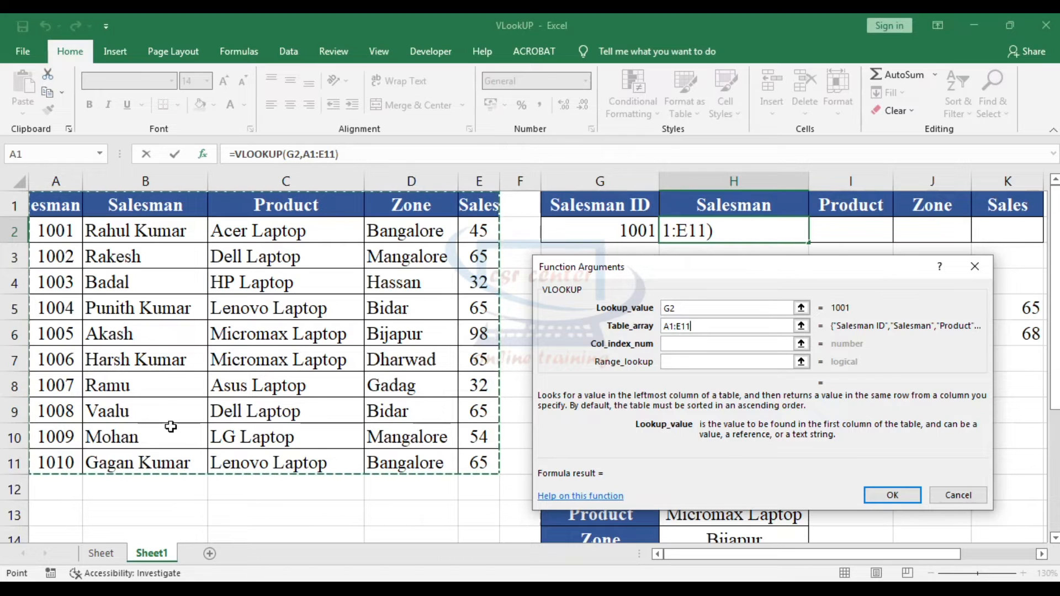
- Try whole columns A to E as the table array and reselect the range A1:E11
left_click_drag(55, 181, 469, 182)
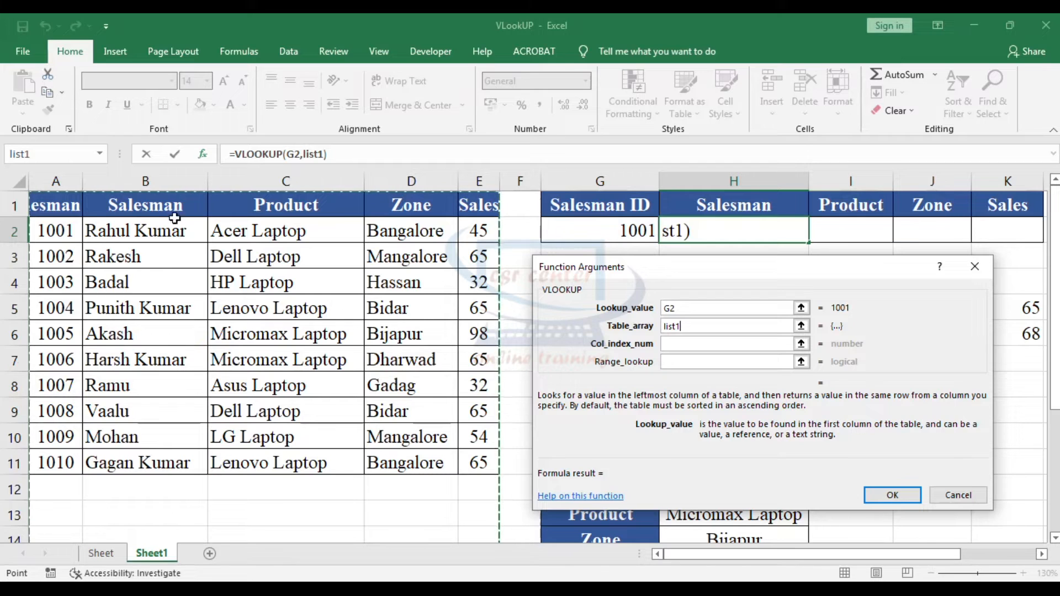
left_click(49, 205)
left_click_drag(49, 205, 479, 462)
left_click_drag(55, 181, 476, 177)
left_click_drag(50, 204, 460, 459)
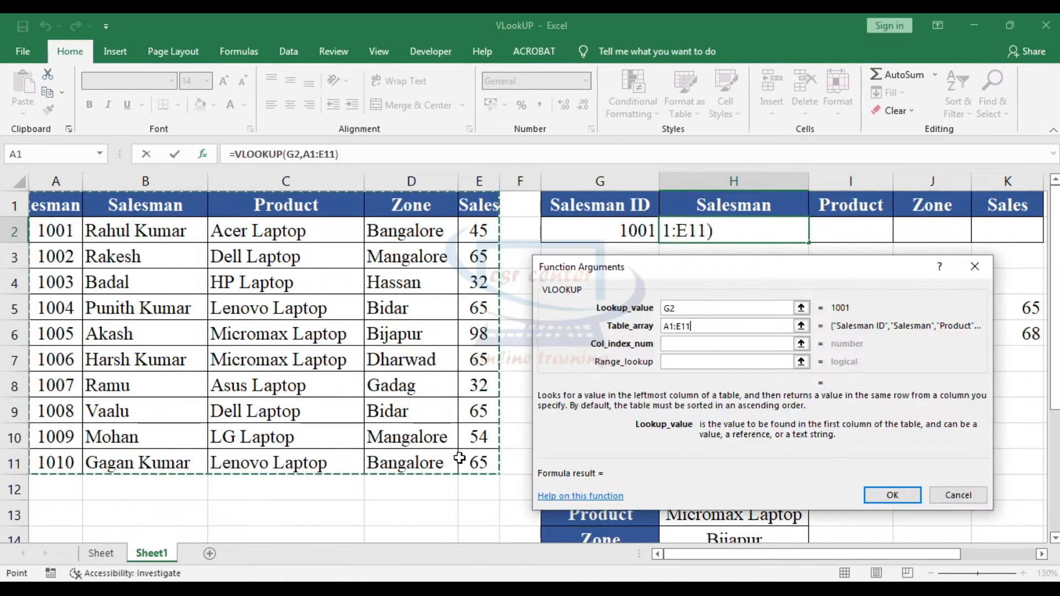
- Set the column index number to 2 and the range lookup to 0, and insert the finished VLOOKUP in H2
left_click(715, 343)
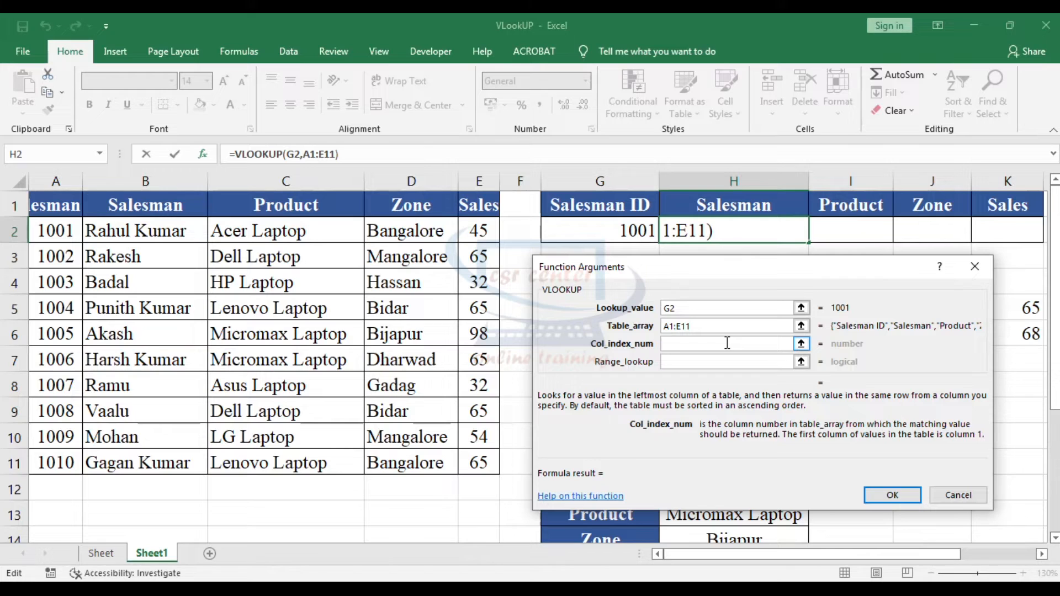
type("2")
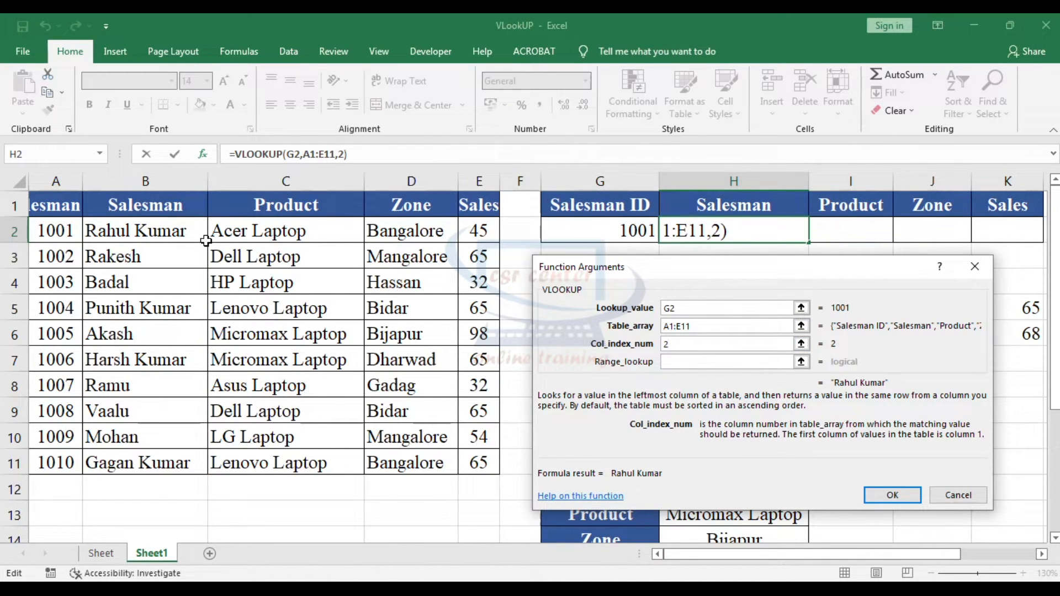
left_click(686, 364)
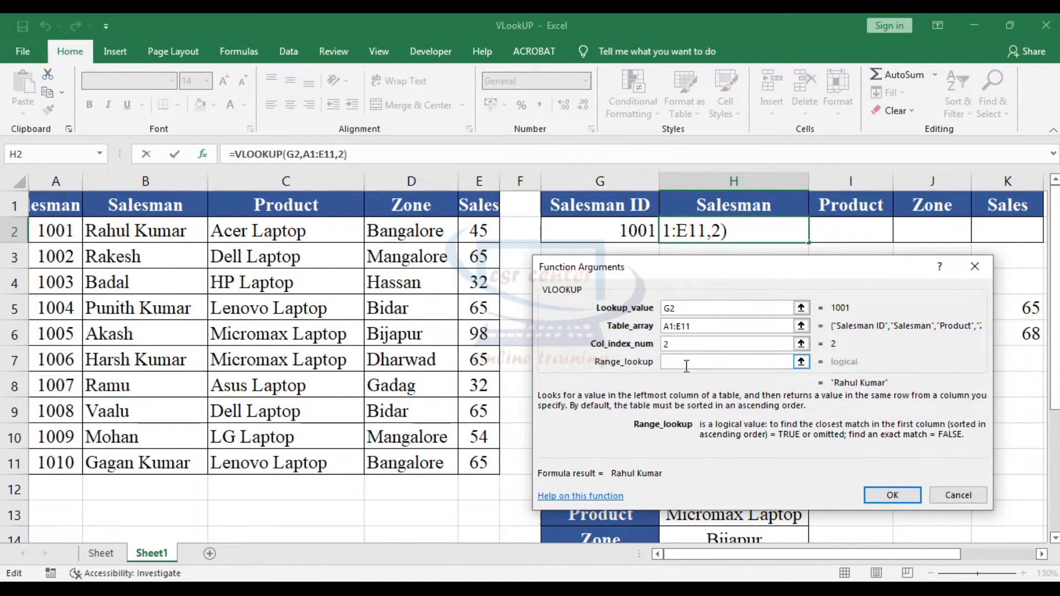
type("0")
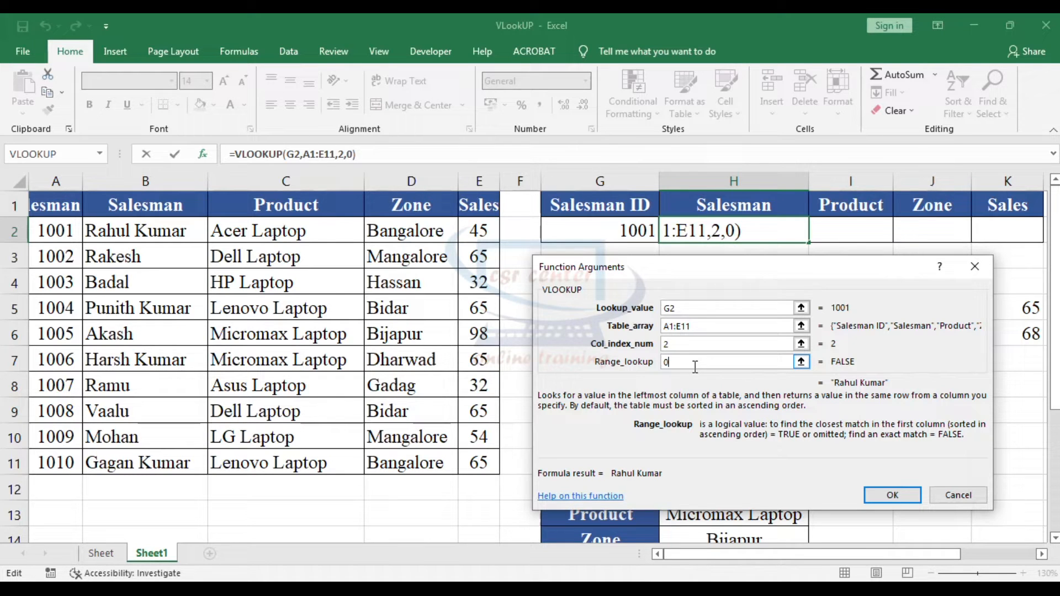
left_click(893, 496)
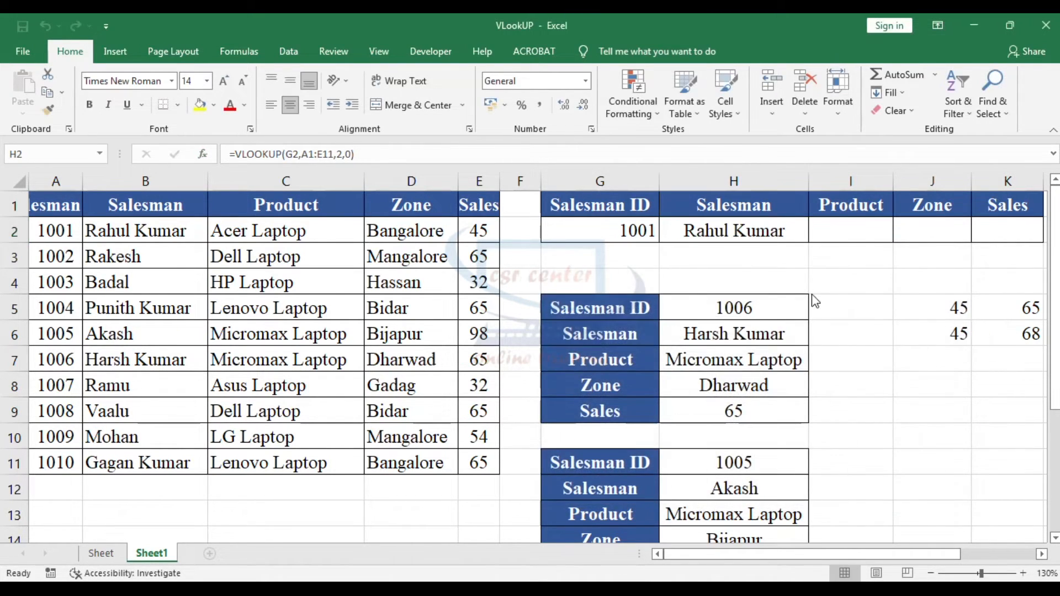
- Change the lookup value in G2 to the fourth listed salesman's ID and compare the H2 result with the source table row
left_click(771, 232)
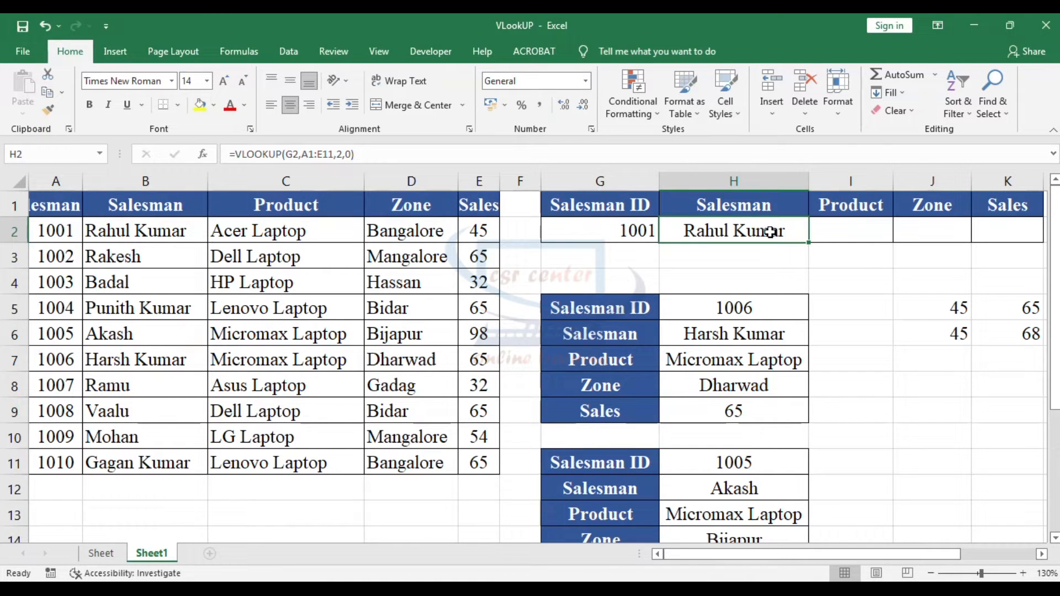
left_click(633, 231)
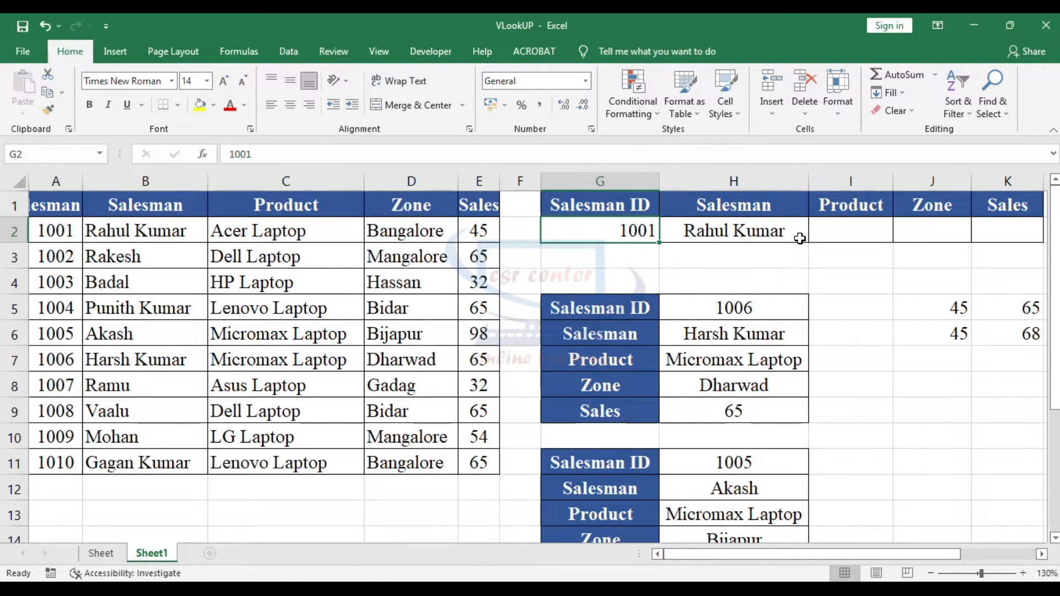
left_click(638, 229)
type("1004")
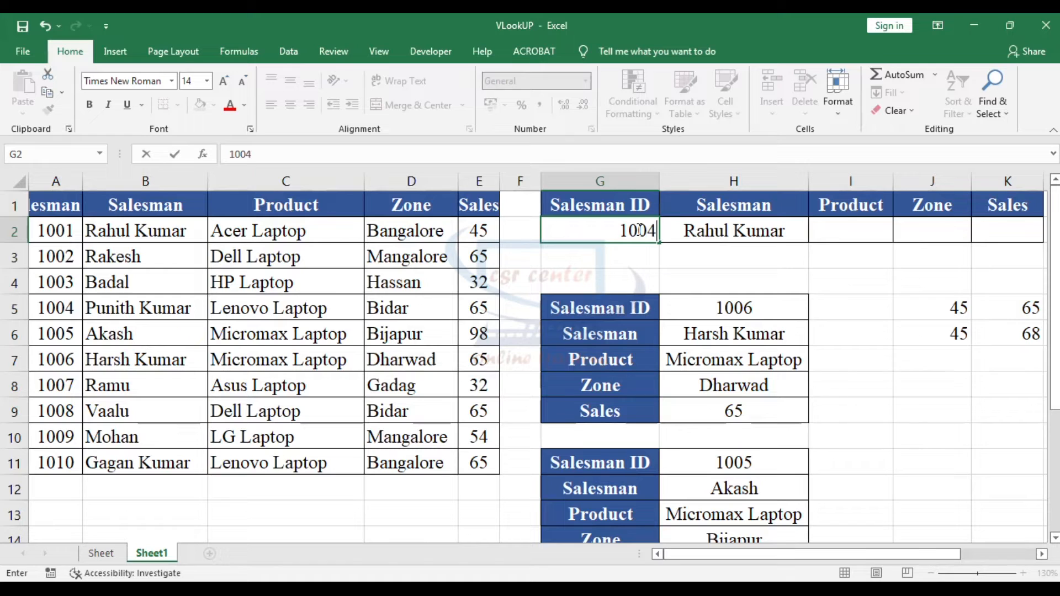
key("Return")
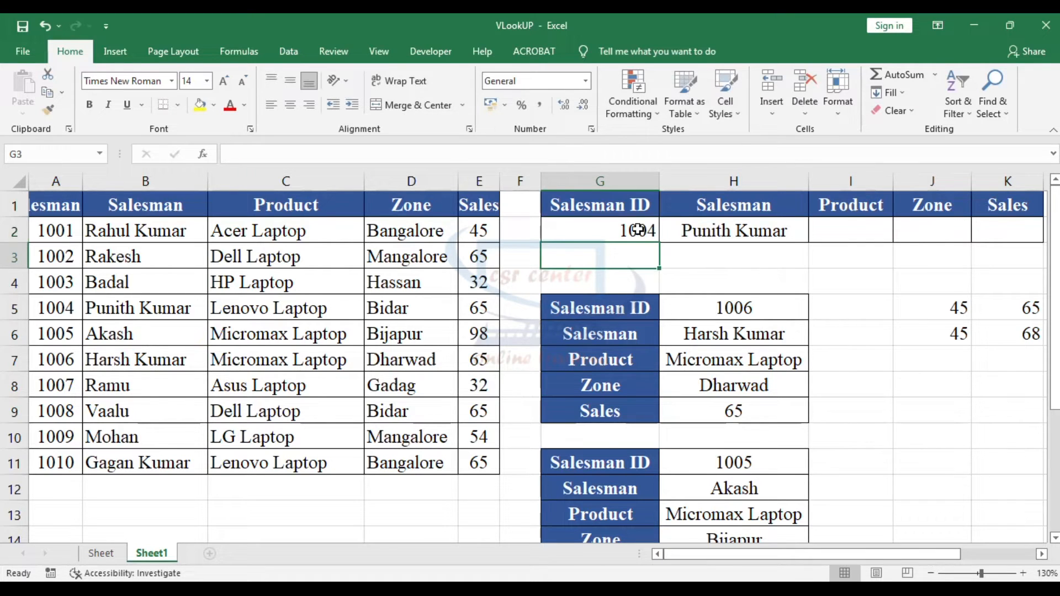
left_click(721, 230)
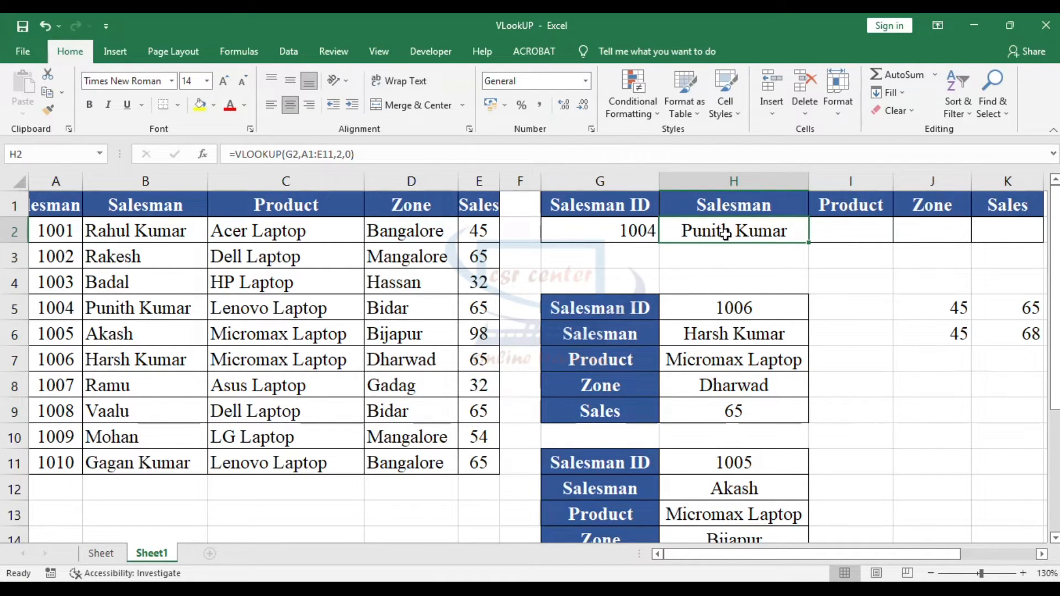
left_click_drag(55, 308, 176, 314)
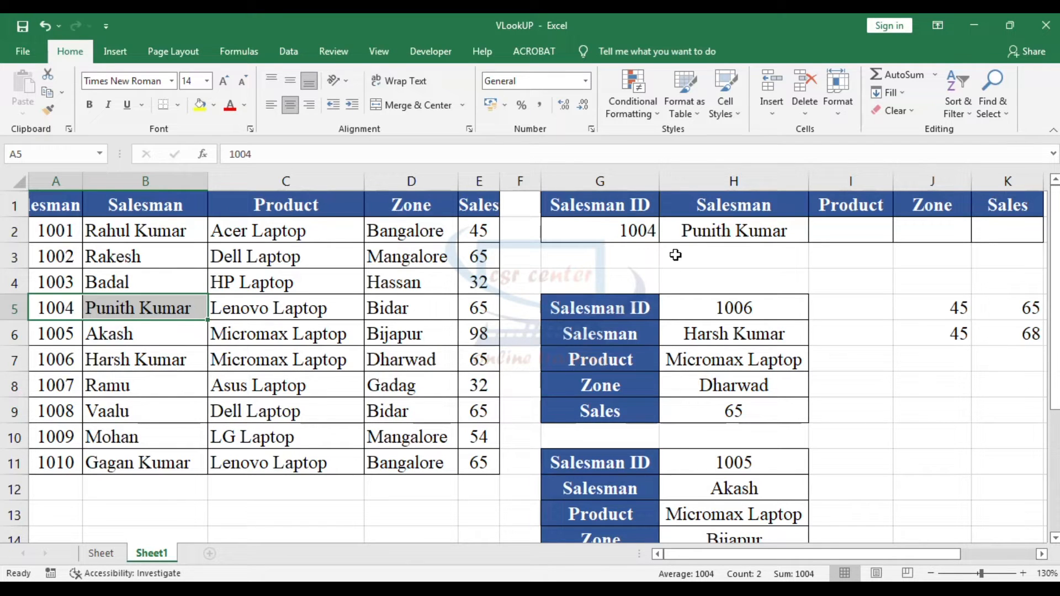
- Clear the contents of the vertical lookup table cells H5:H9
left_click(736, 308)
left_click_drag(737, 324, 752, 415)
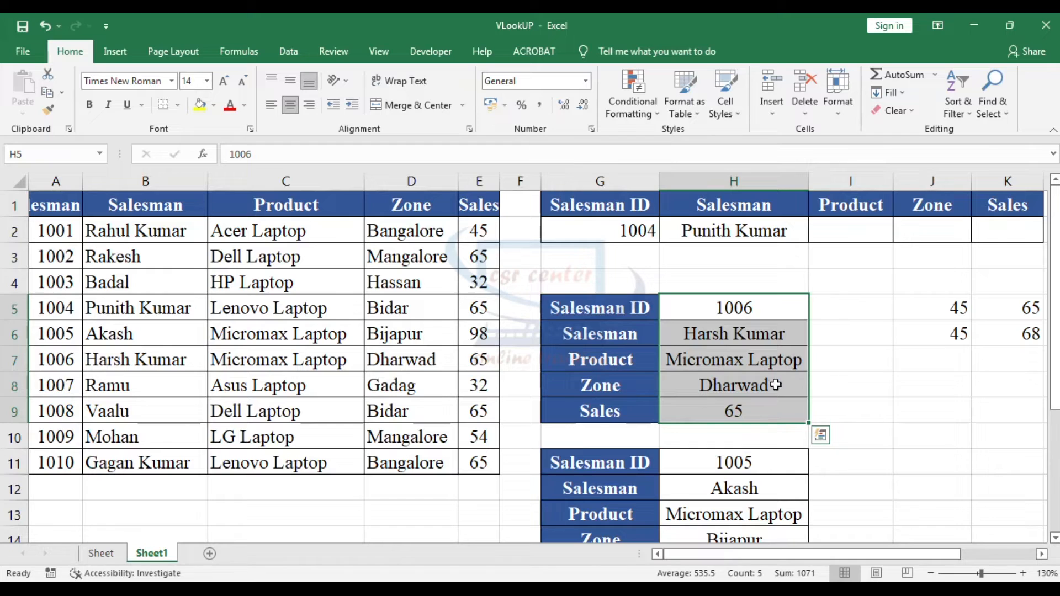
key("Delete")
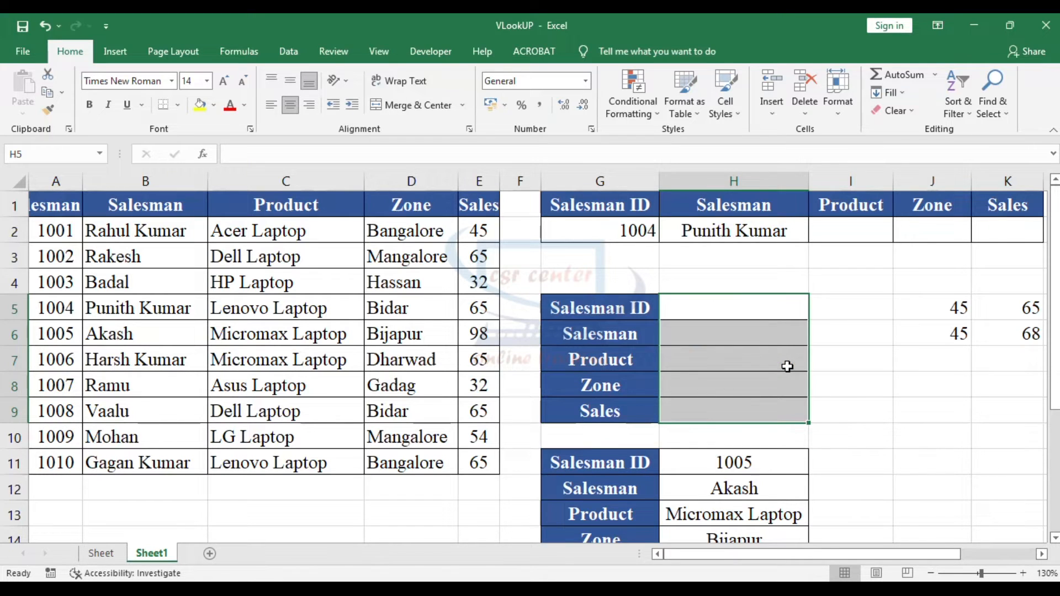
left_click(773, 332)
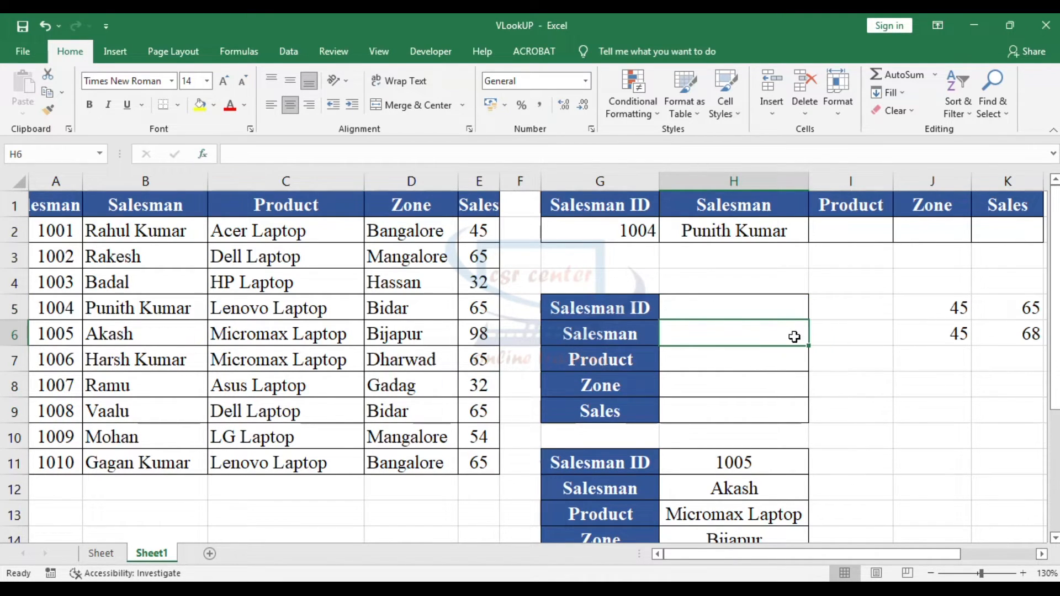
- Enter the fifth listed salesman's ID as the lookup value in H5
left_click(733, 308)
type("1")
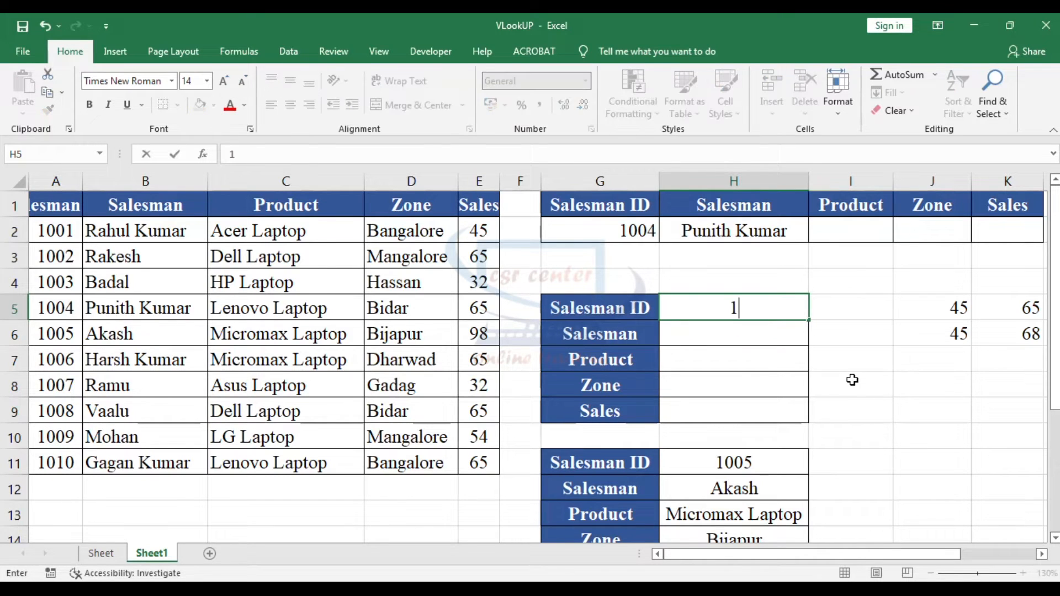
type("005")
- Start a VLOOKUP formula directly in H6 with H5 as its lookup value
left_click(752, 335)
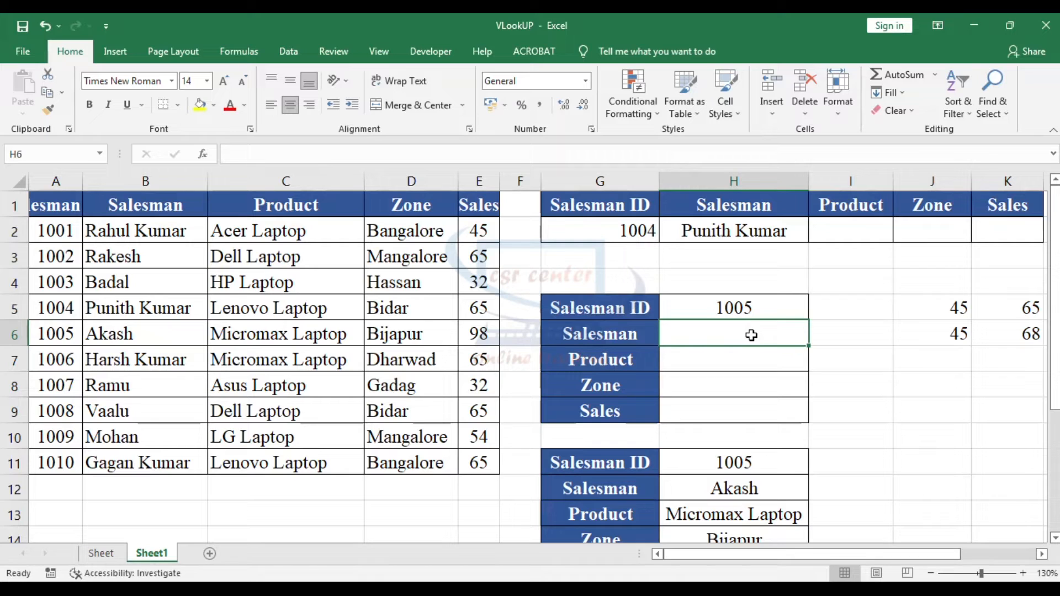
type("=")
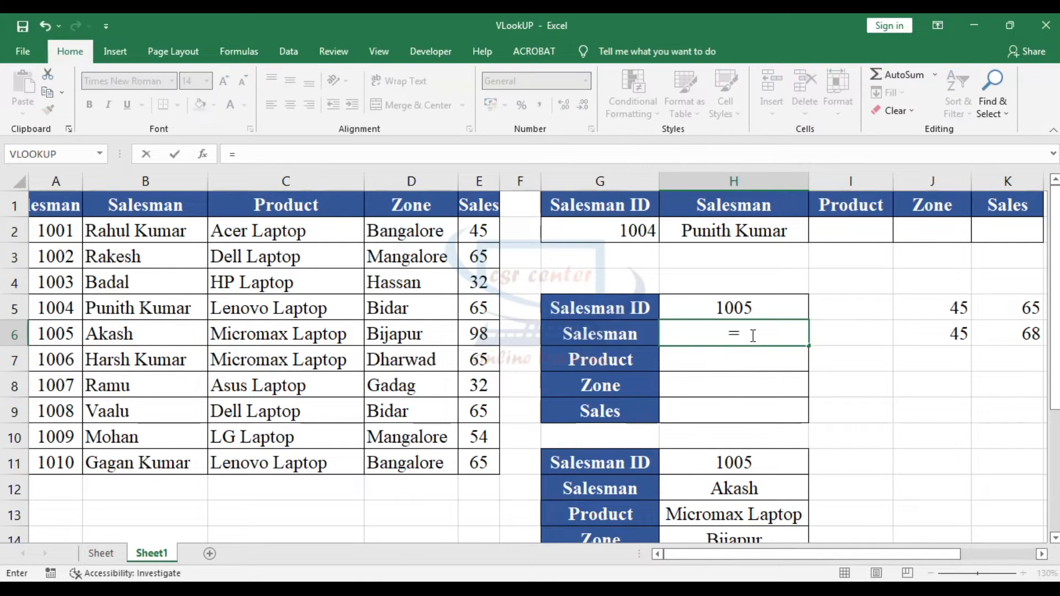
type("v")
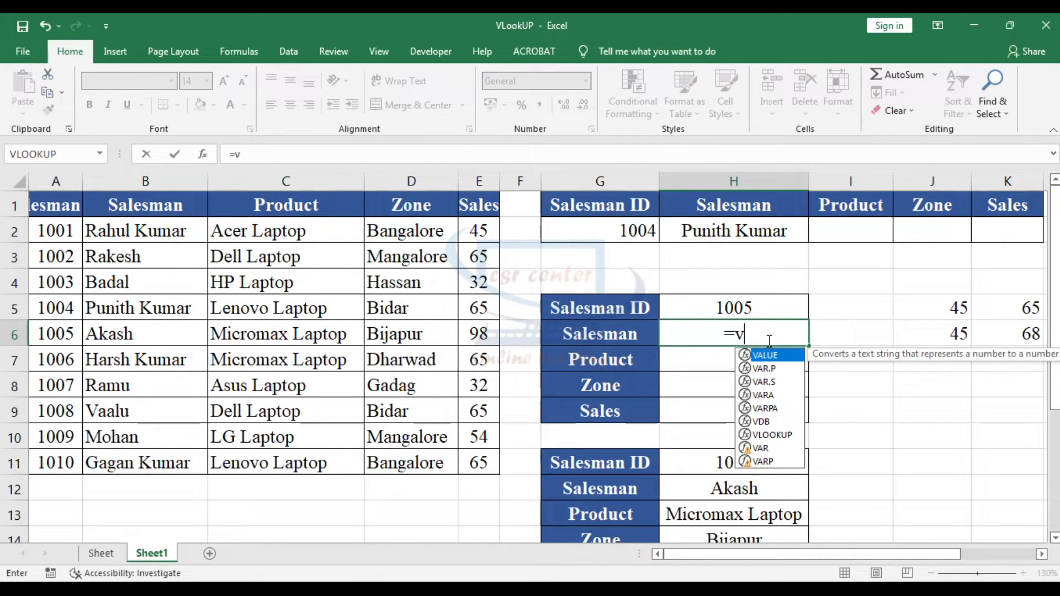
double_click(773, 435)
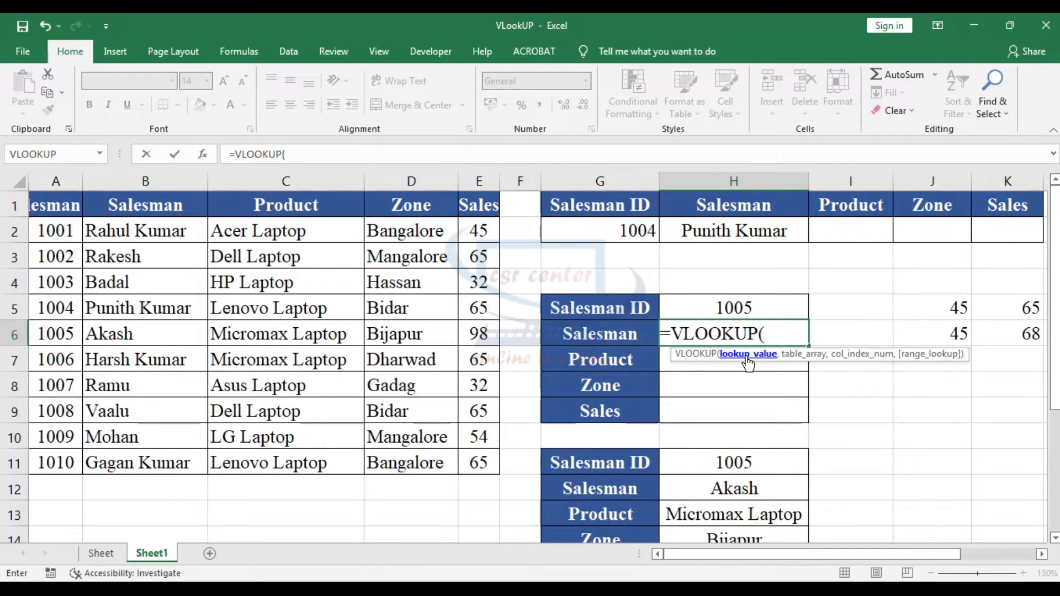
left_click(752, 308)
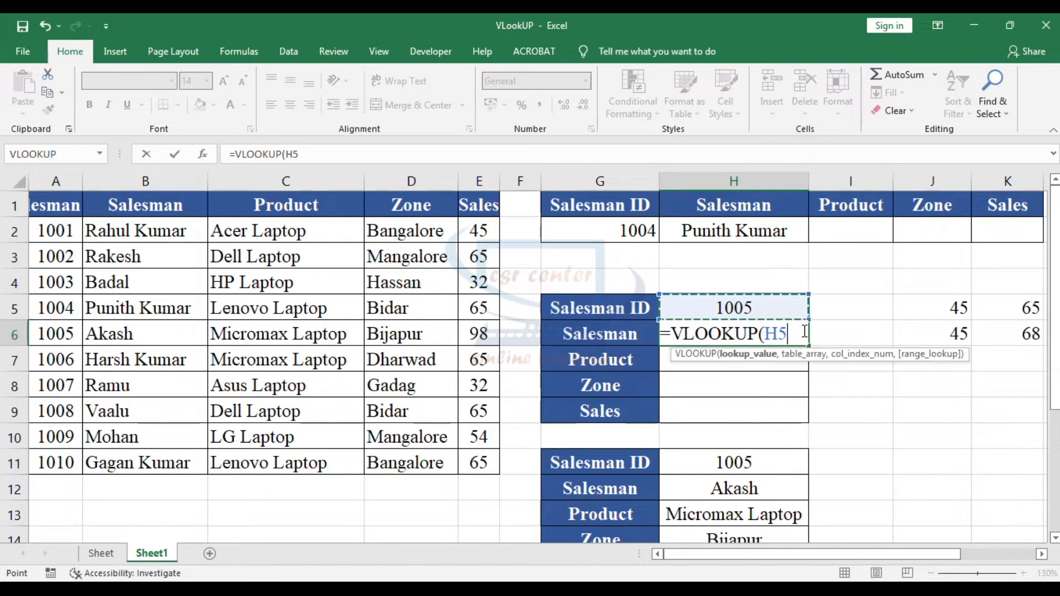
type(",")
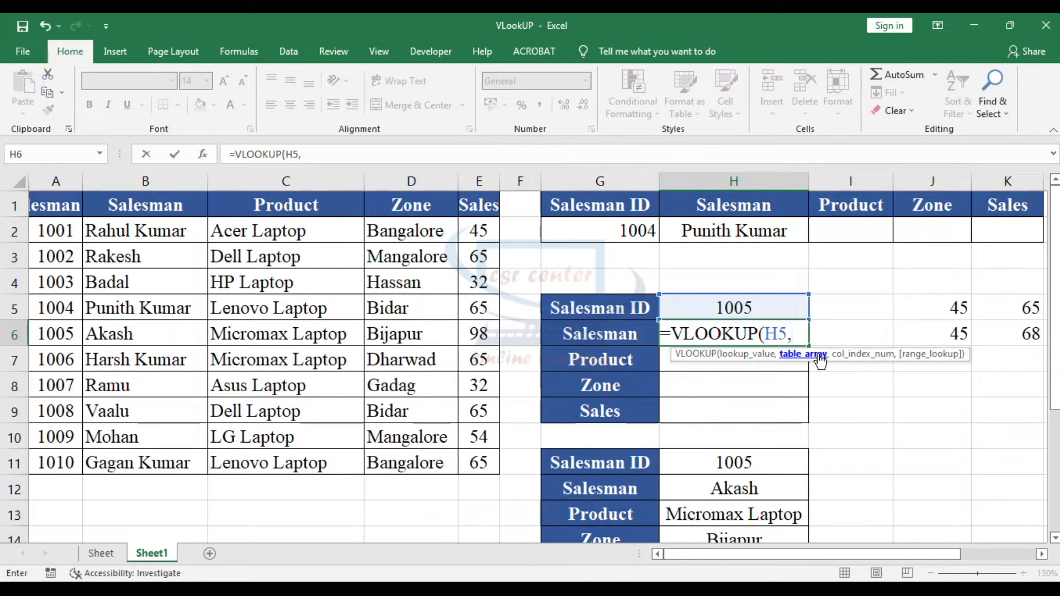
- Complete the H6 VLOOKUP formula with table array A1:E11, column index 2 and range lookup 0
left_click(63, 206)
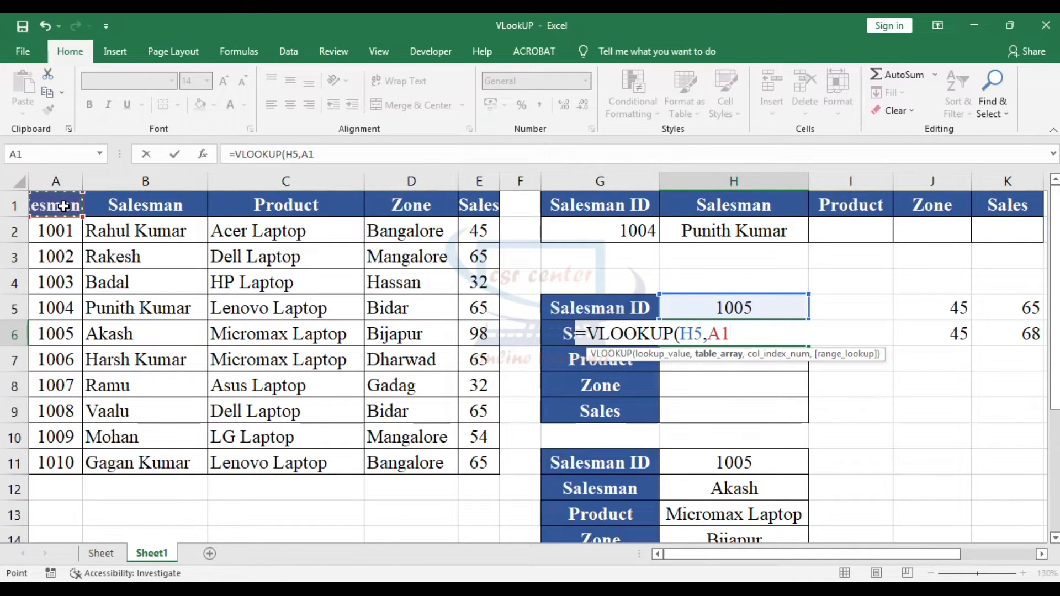
key("ctrl+shift+Right")
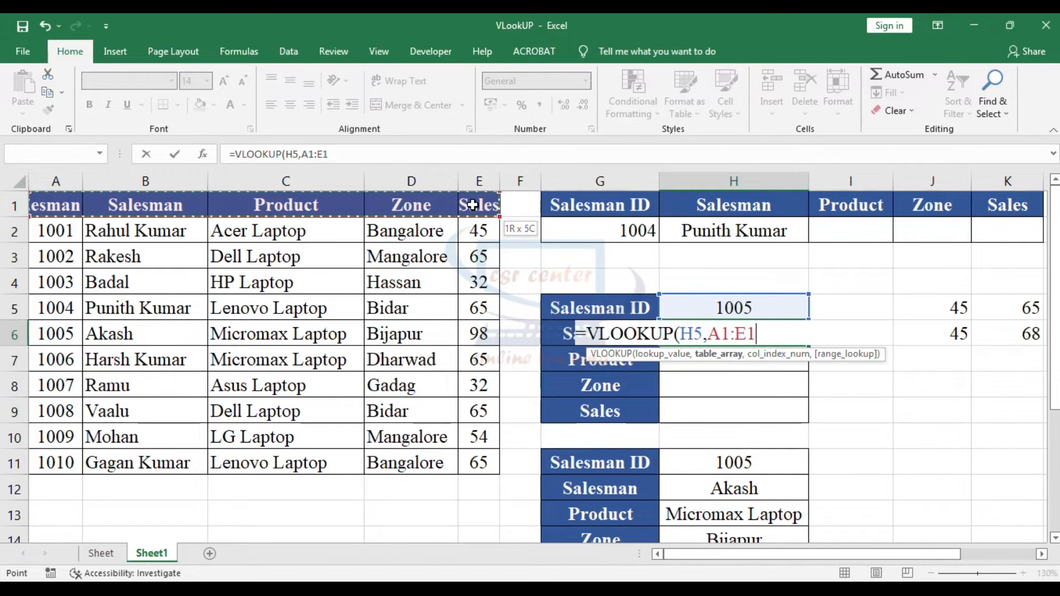
key("ctrl+shift+Down")
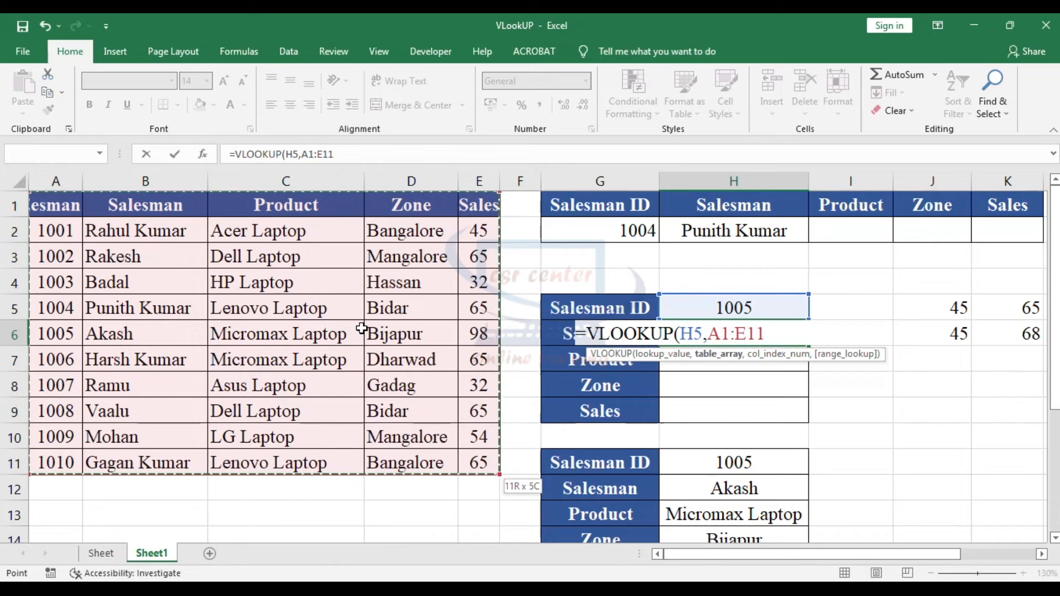
type(",2")
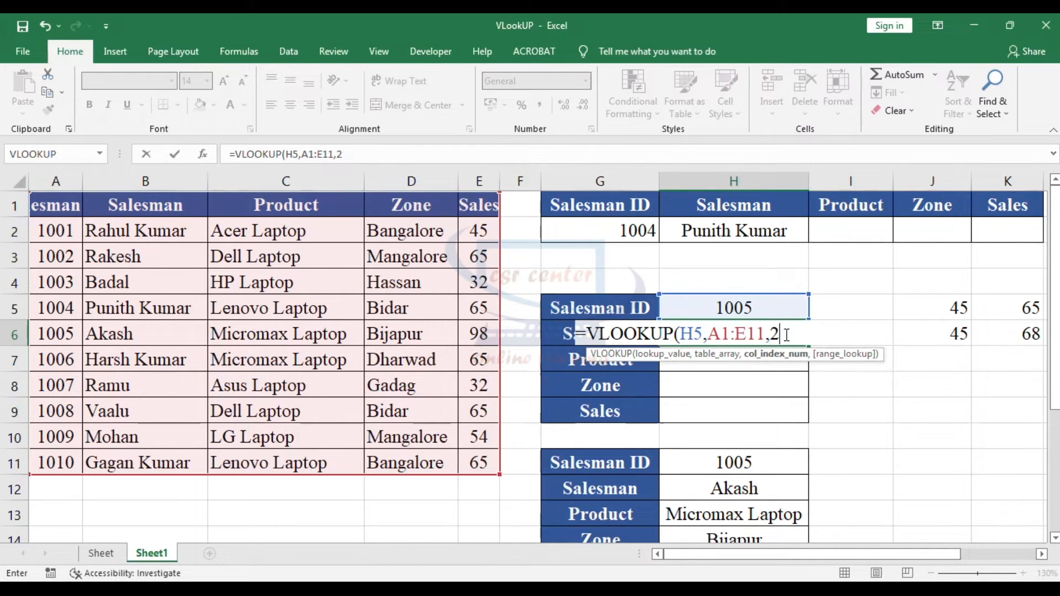
type(",")
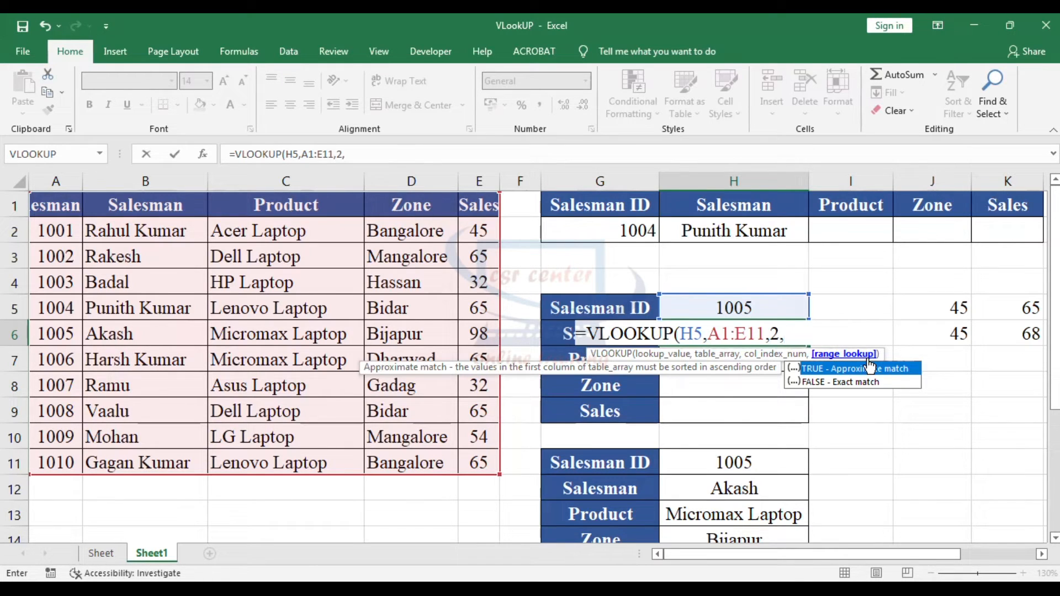
type("0)")
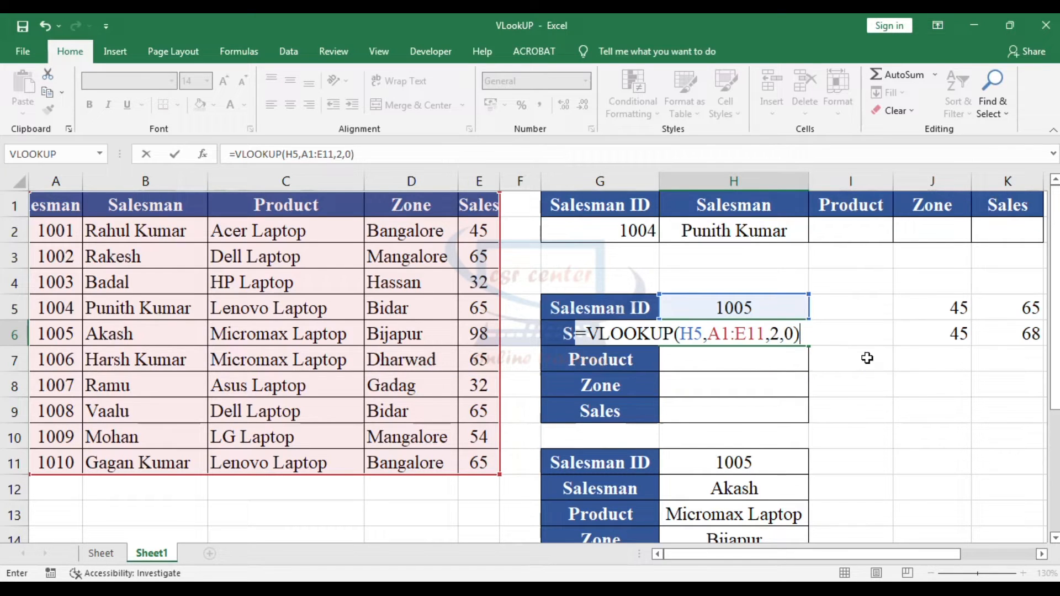
key("Return")
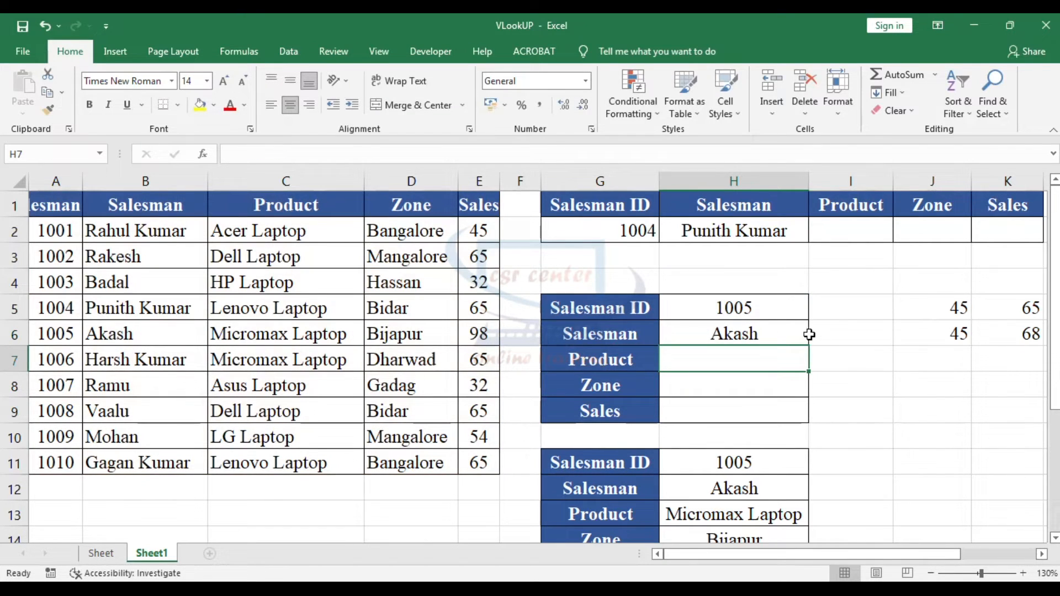
- Compare the H5 lookup value and the H6 result with the matching row of the source table
left_click(771, 302)
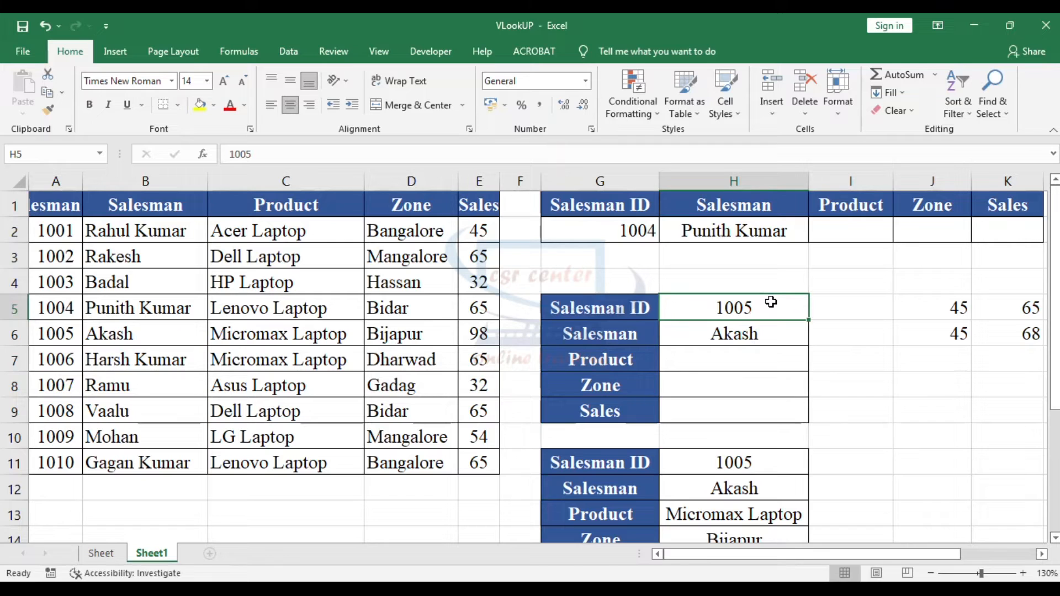
left_click(178, 338)
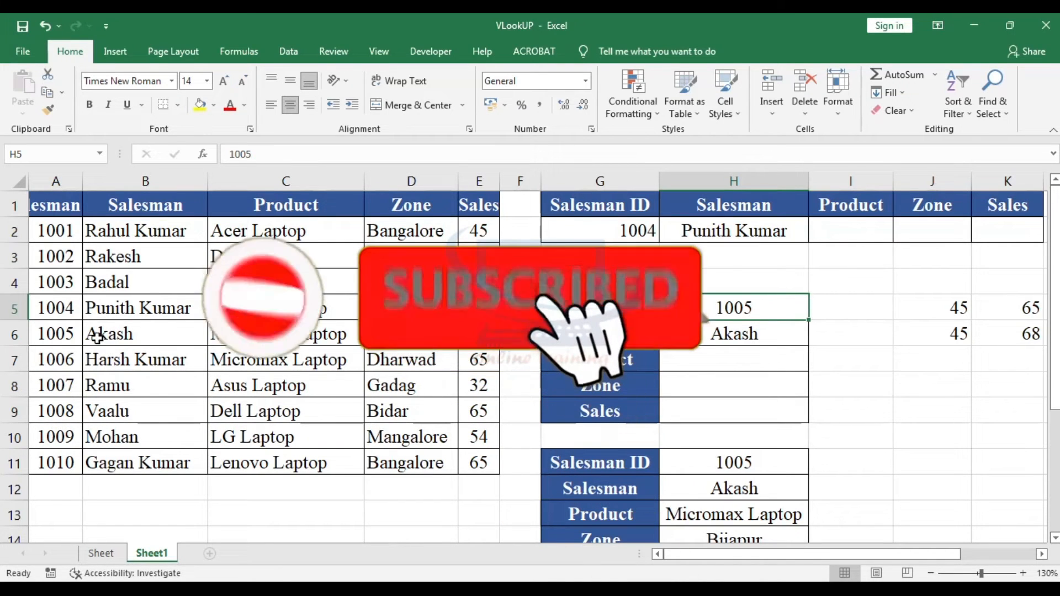
left_click(690, 335)
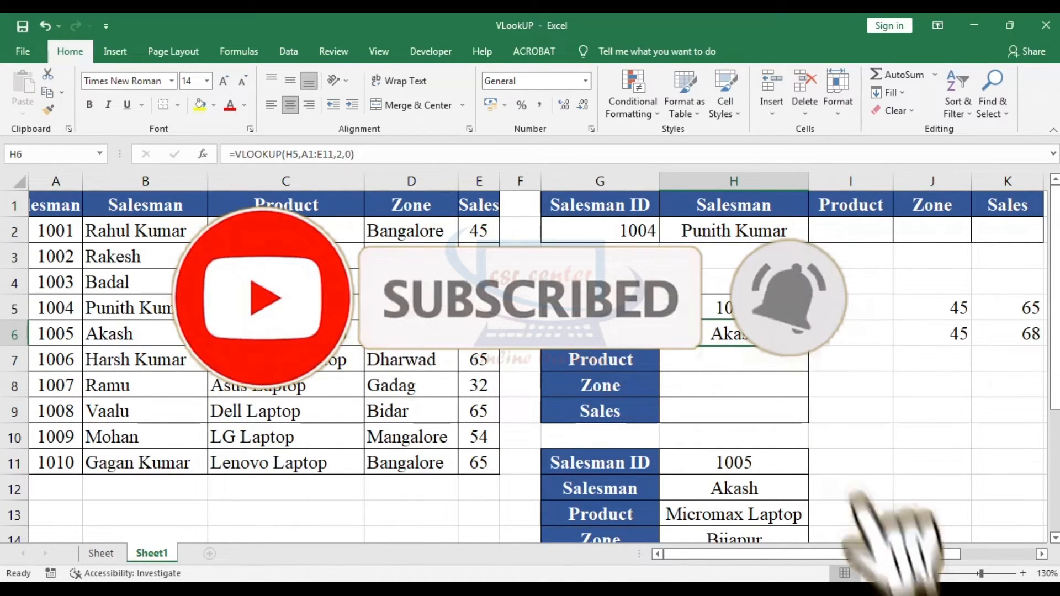
- Change the lookup value in H5 to the ninth listed salesman's ID and check the H6 result against the source table
key("Up")
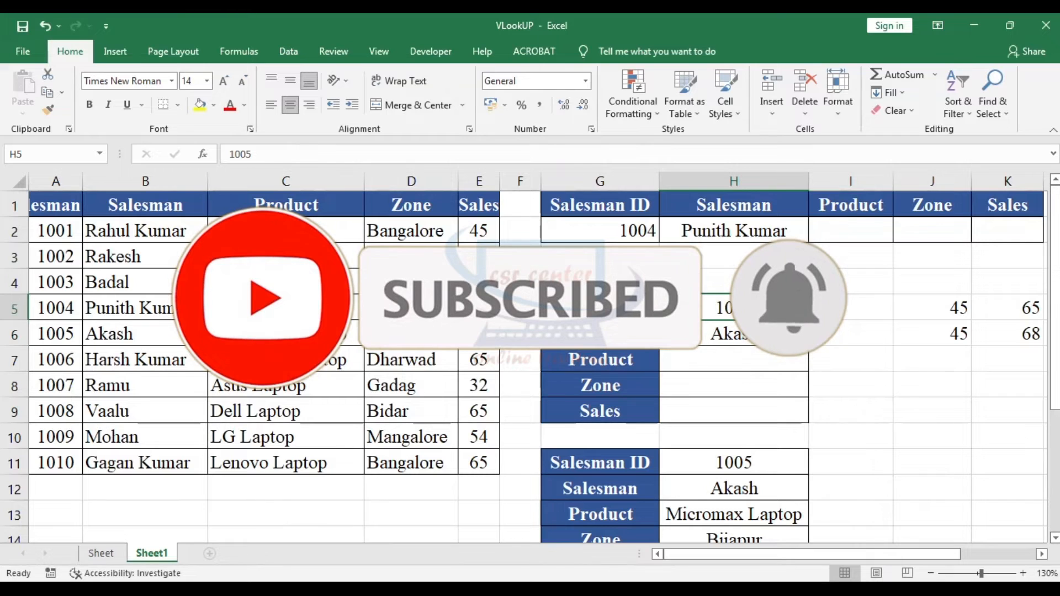
type("1009")
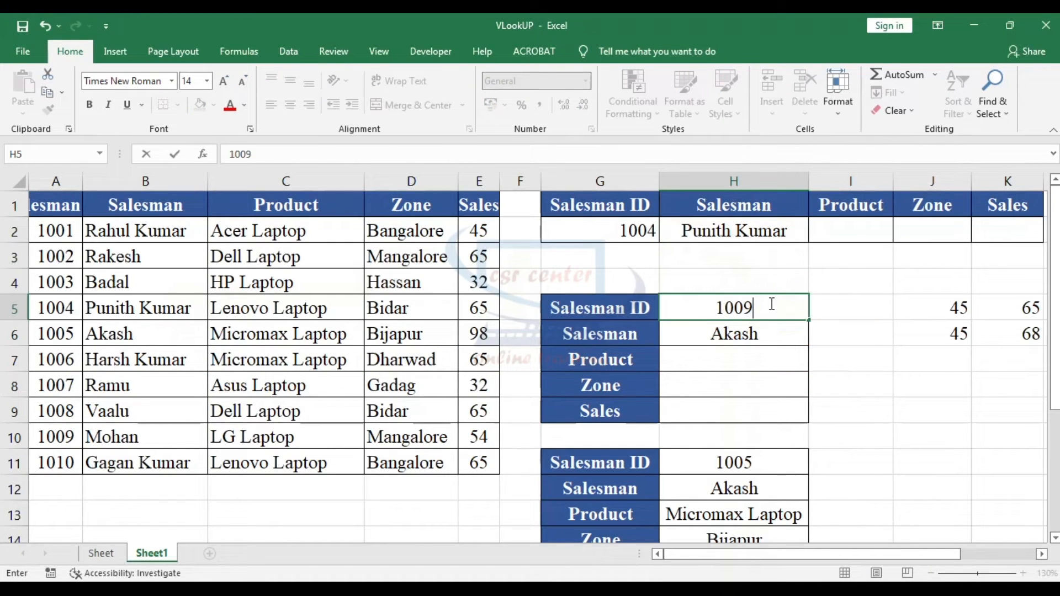
key("Return")
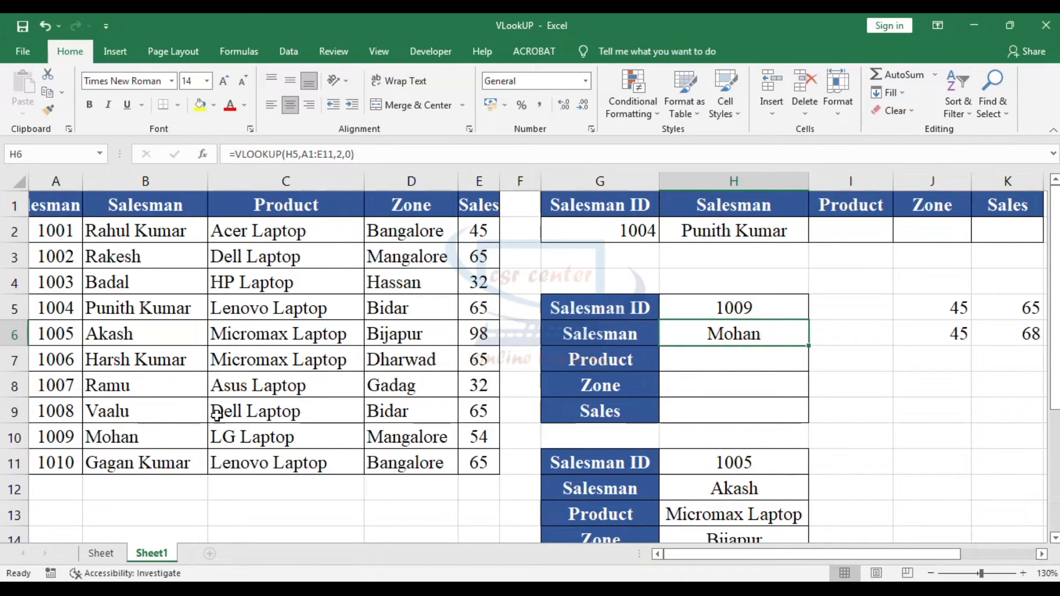
left_click(146, 439)
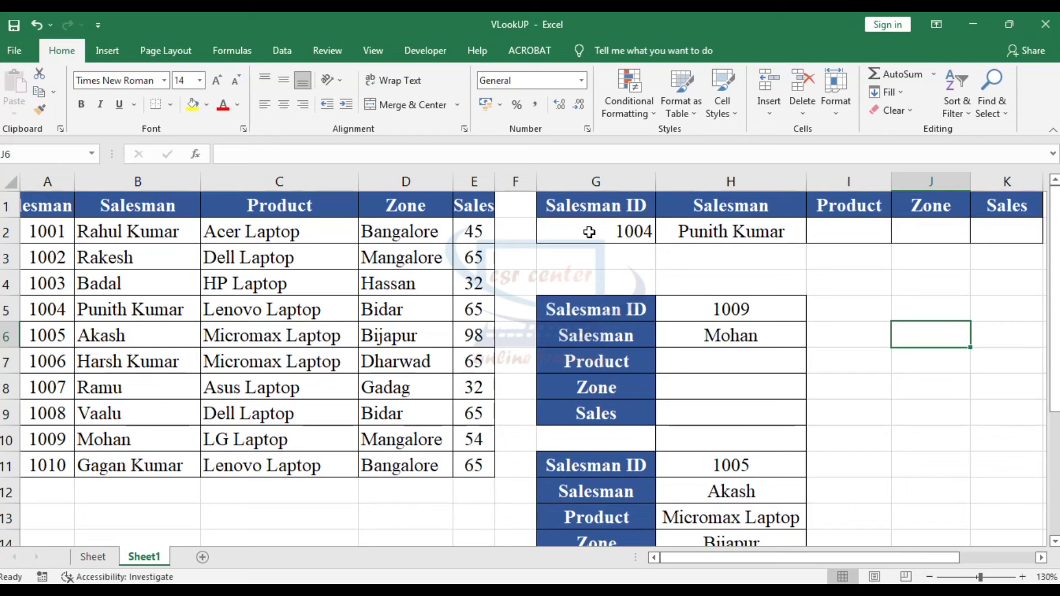
- Change the lookup value in G2 to the third listed salesman's ID and highlight the matching source row A4:E4
left_click(593, 231)
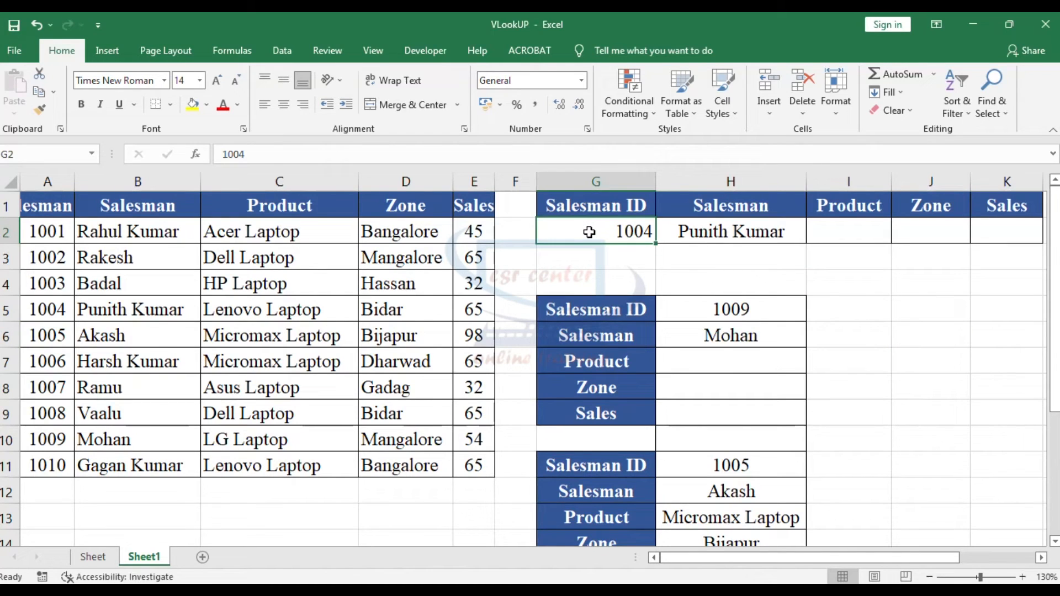
type("1003")
key("Return")
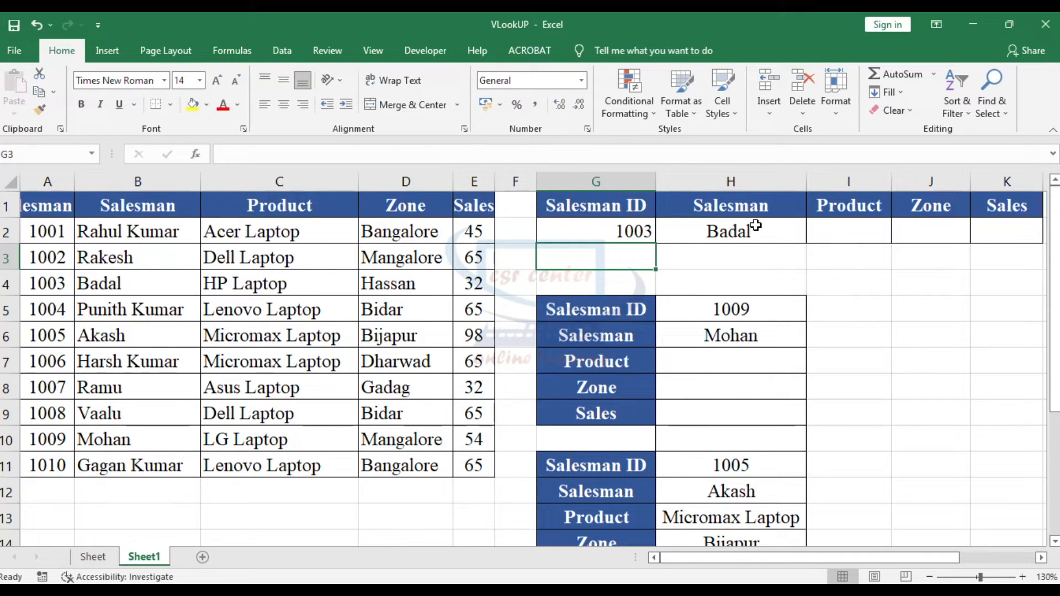
left_click_drag(55, 283, 461, 282)
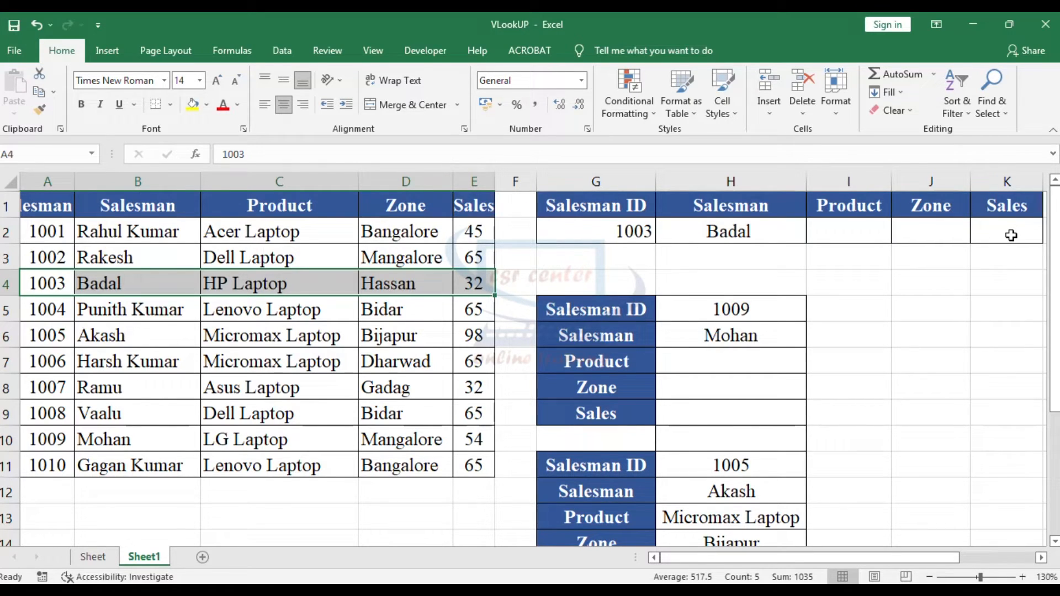
- Fill the H2 VLOOKUP formula across the Product, Zone and Sales cells I2:K2
left_click(724, 235)
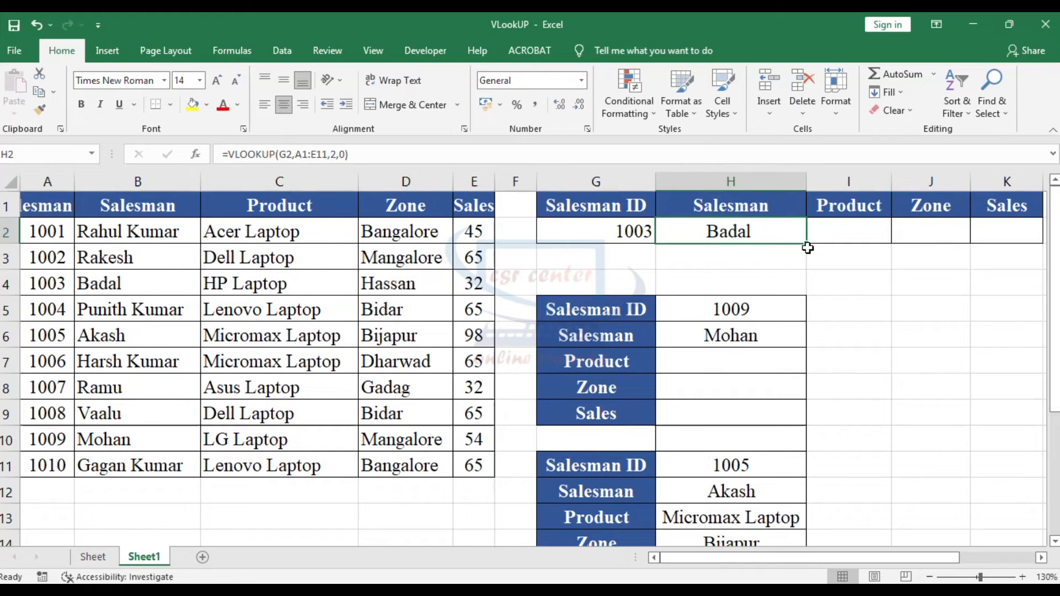
left_click_drag(807, 245, 1011, 251)
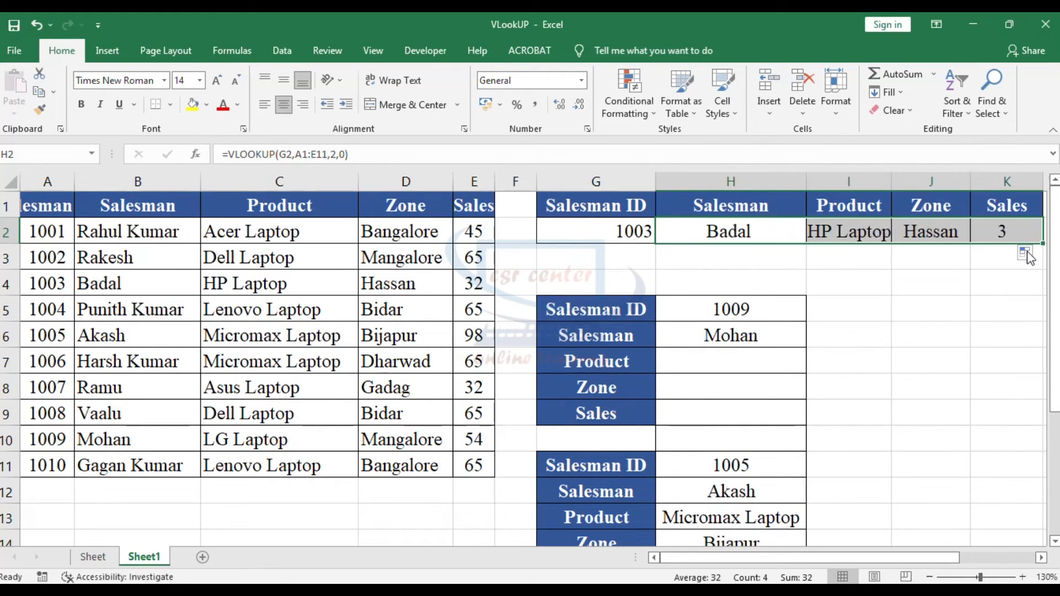
- Compare the salesman, product, zone and sales results in H2:K2 with the matching cells in source row 4
left_click(757, 234)
left_click(159, 278)
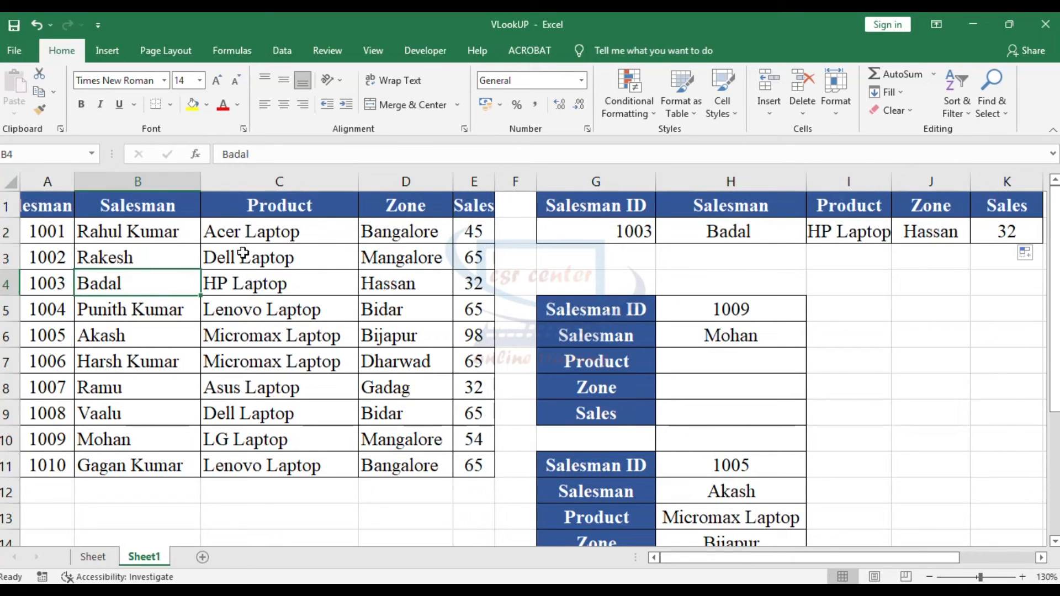
left_click(850, 232)
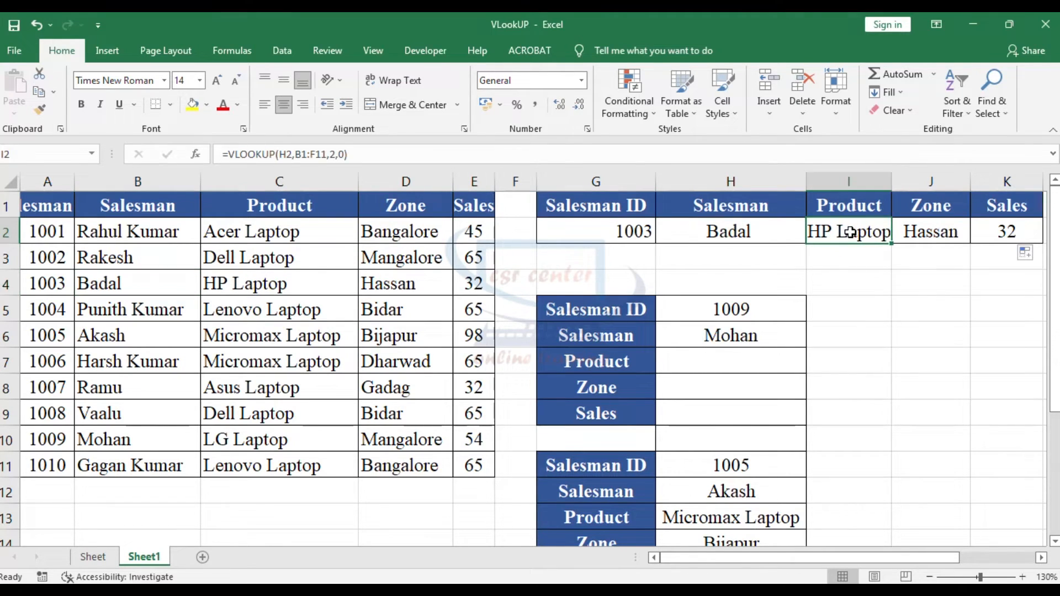
left_click(300, 284)
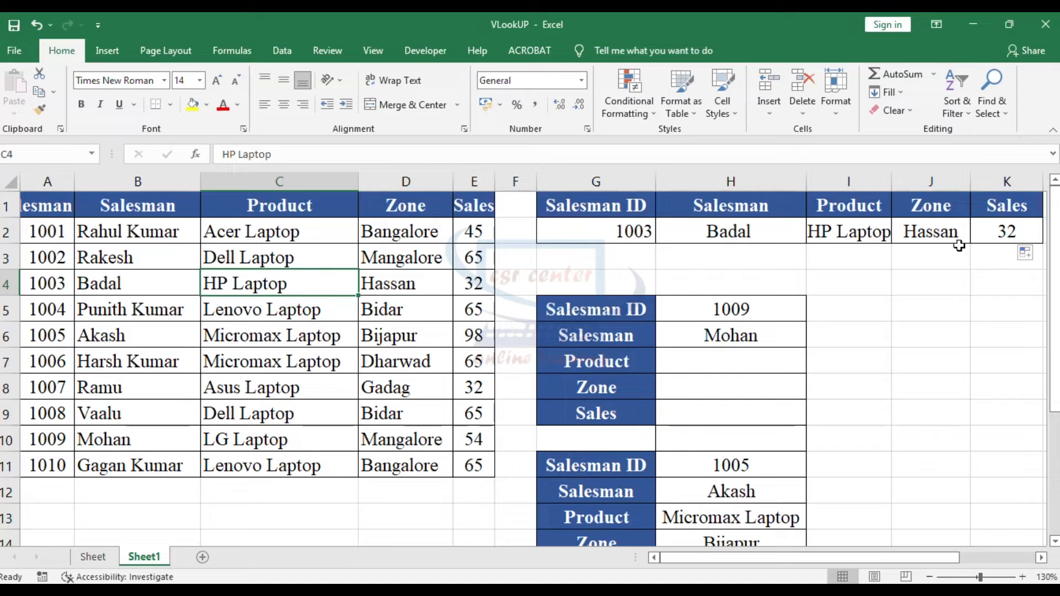
left_click(951, 232)
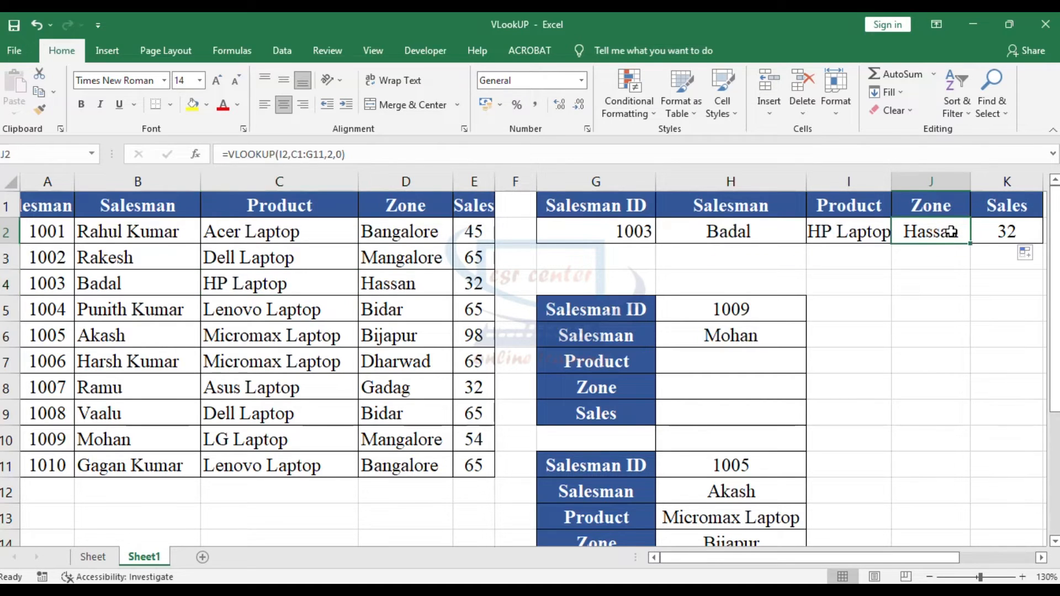
left_click(1002, 235)
left_click(475, 283)
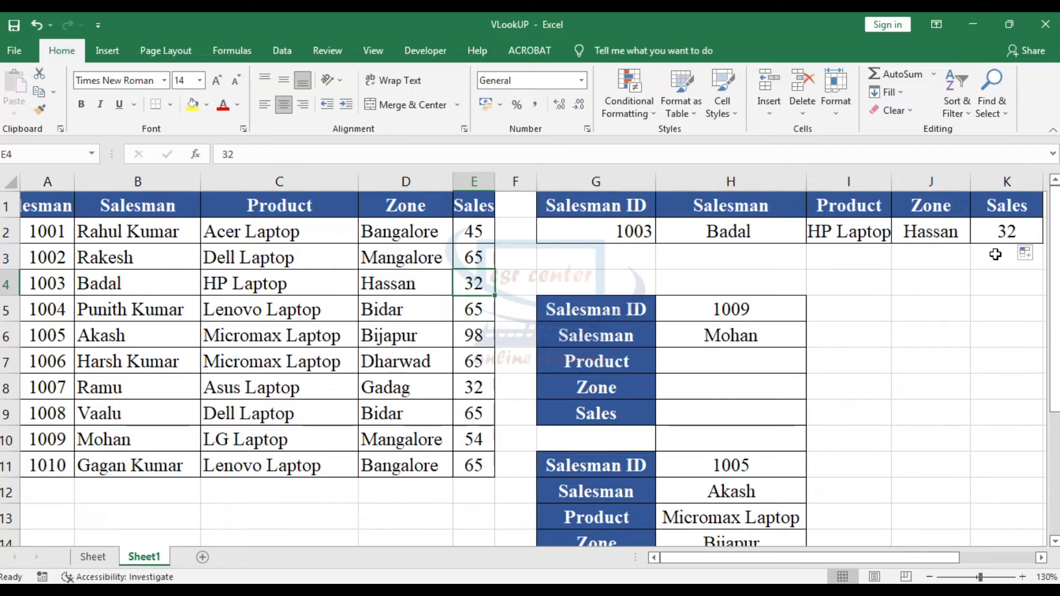
- Fill the H6 VLOOKUP formula down through the Product, Zone and Sales cells H7:H9
left_click(781, 337)
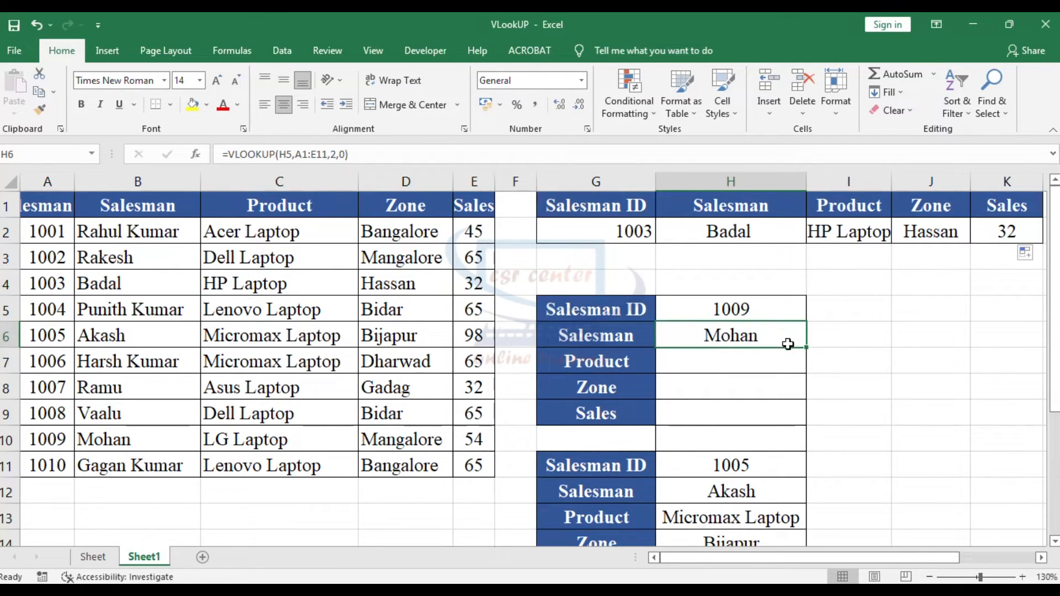
left_click_drag(807, 348, 801, 435)
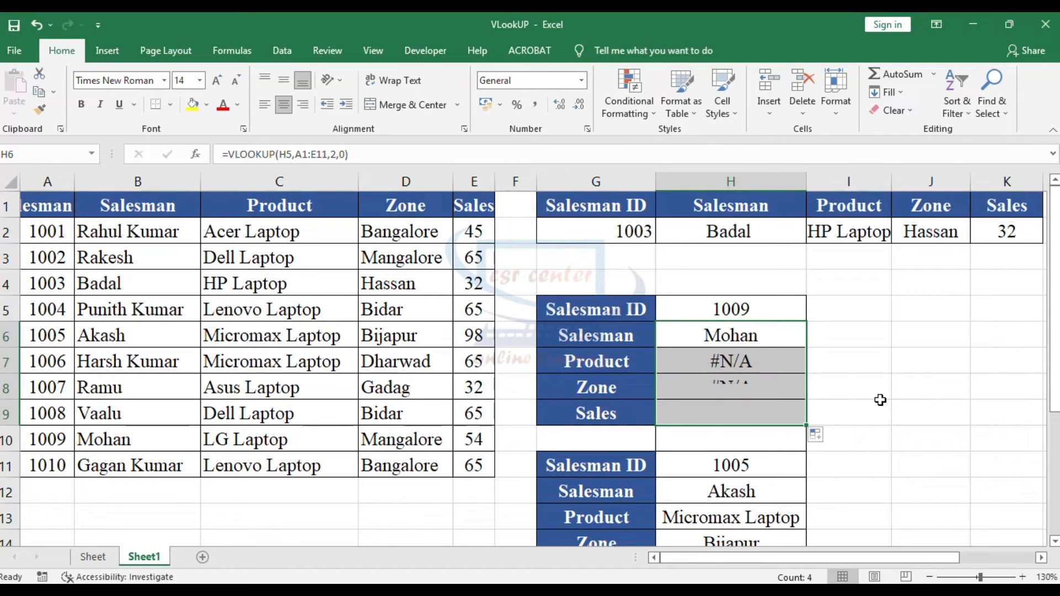
left_click(908, 363)
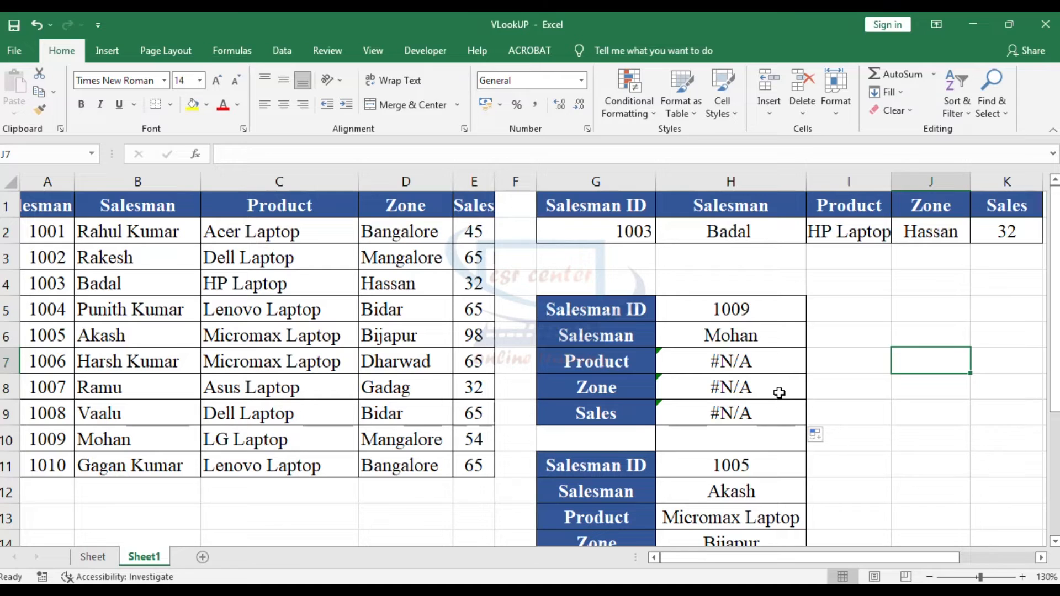
- Compare the filled results in the horizontal row I2:K2 with those in the vertical table cells H7:H9
left_click(836, 315)
left_click_drag(842, 230, 993, 245)
left_click(760, 369)
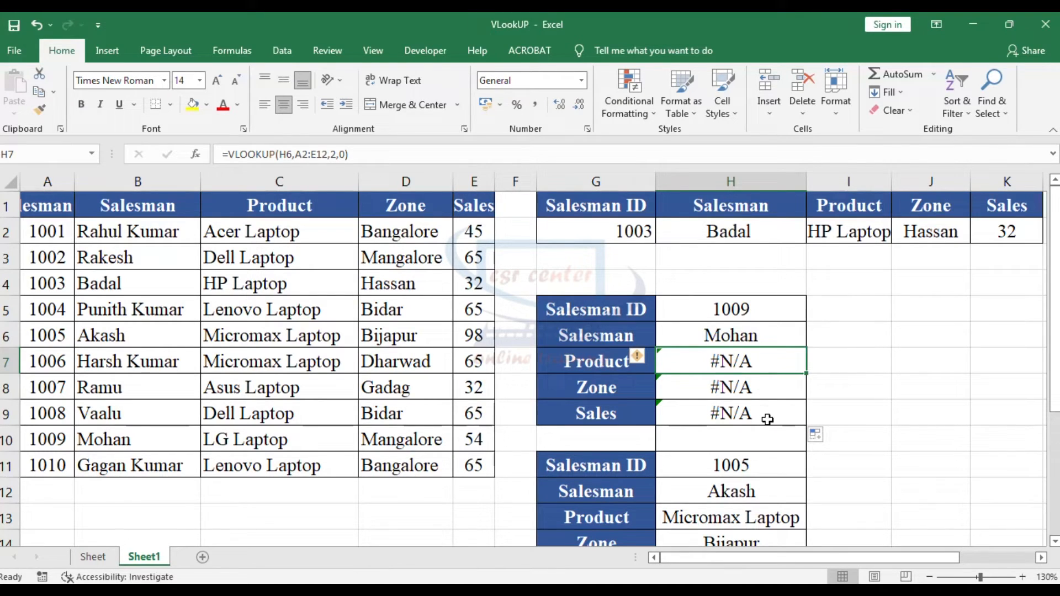
left_click_drag(768, 420, 786, 363)
left_click(785, 366)
left_click(767, 335)
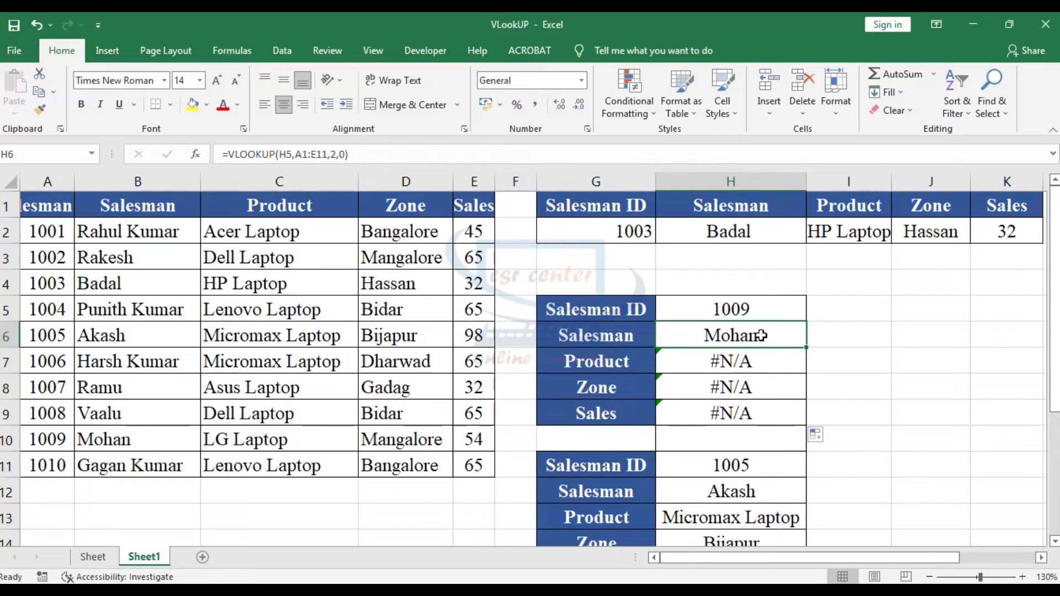
- Examine the lookup value and table array references in the H6 VLOOKUP formula
left_click(287, 154)
double_click(287, 154)
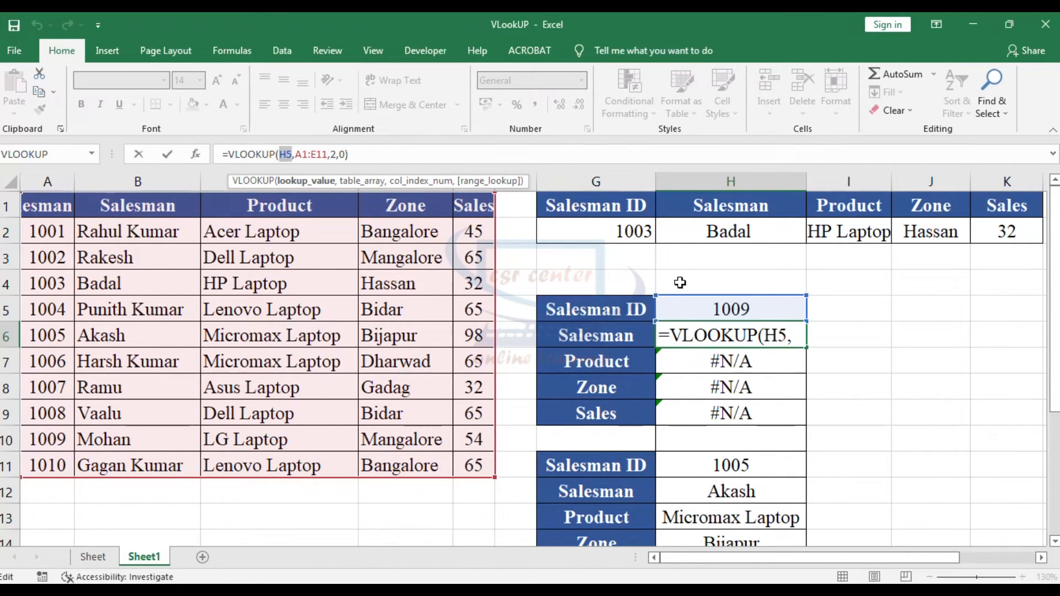
left_click_drag(294, 154, 328, 154)
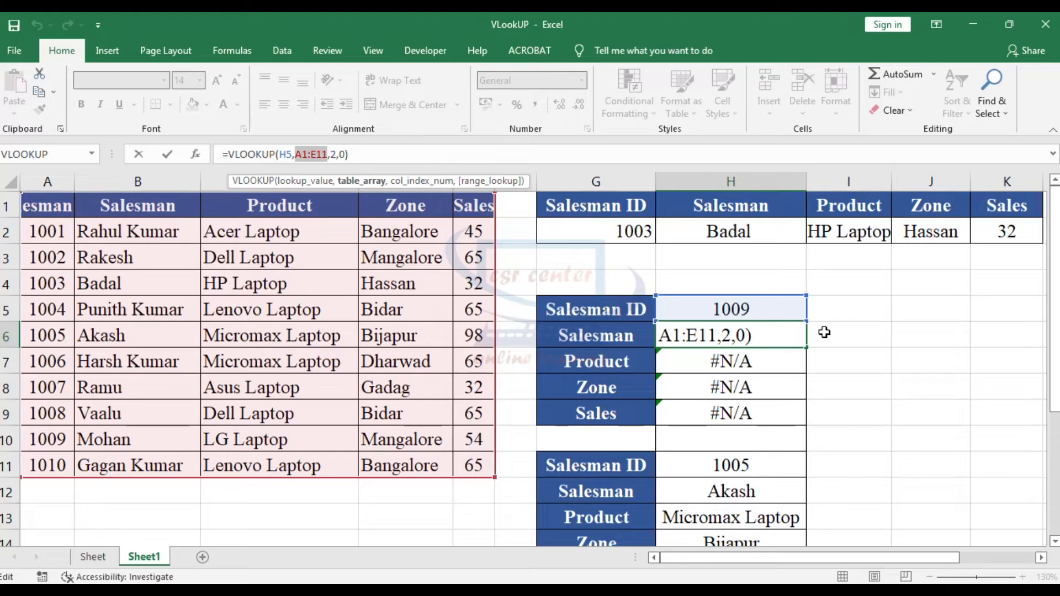
key("ctrl+Return")
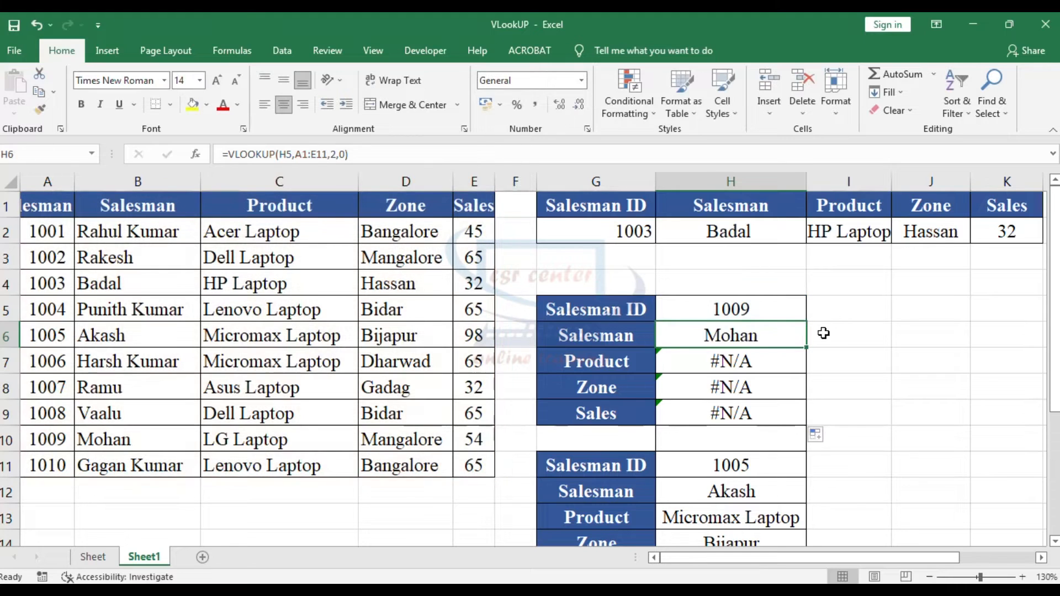
- Examine the lookup value and table array references in the Product cell's VLOOKUP formula in H7
left_click(739, 361)
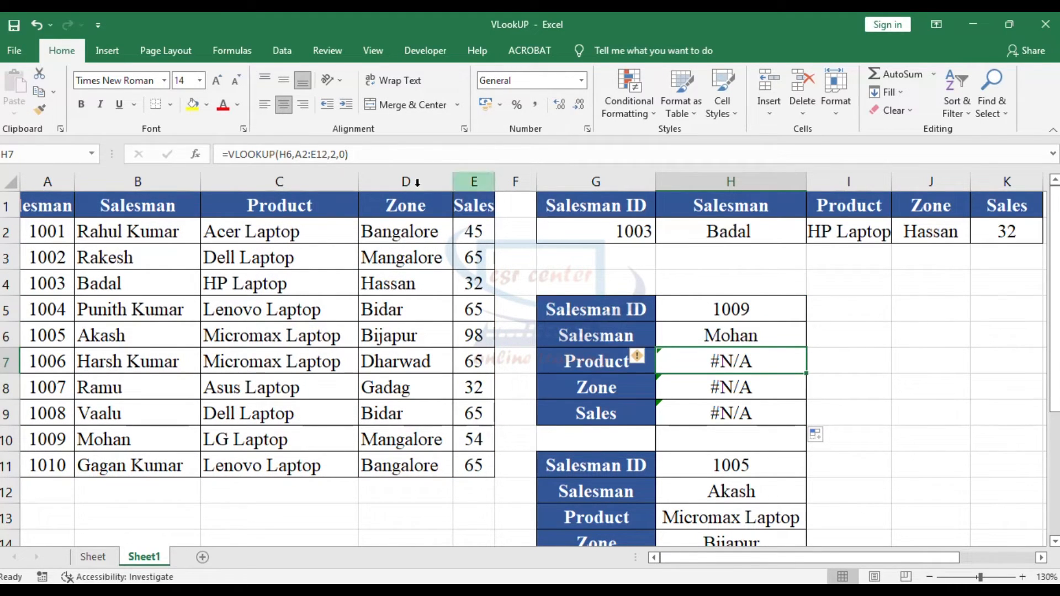
left_click(280, 154)
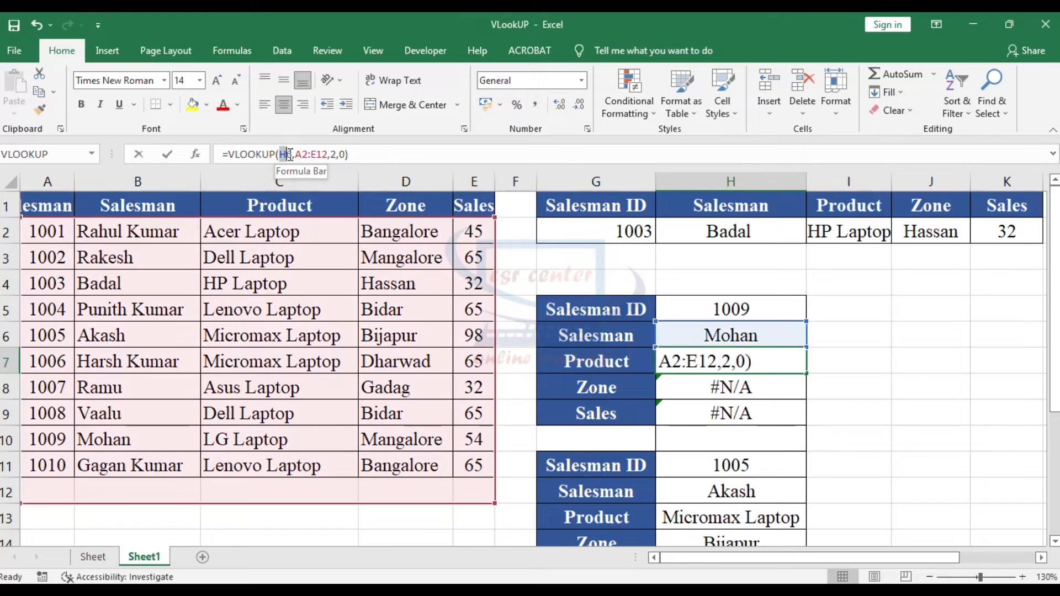
left_click_drag(280, 154, 293, 154)
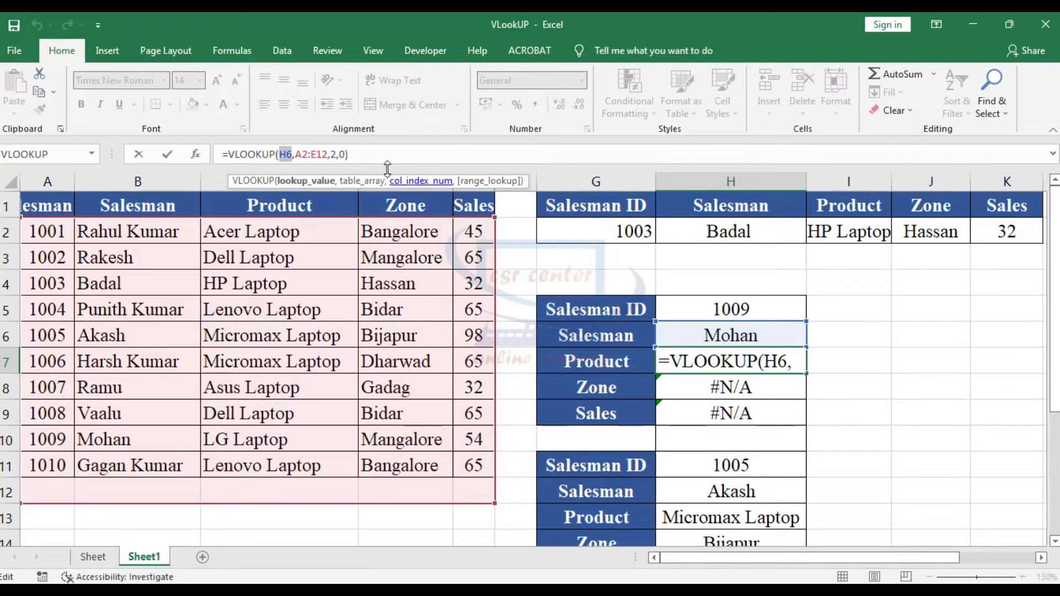
left_click(299, 153)
left_click_drag(297, 154, 329, 154)
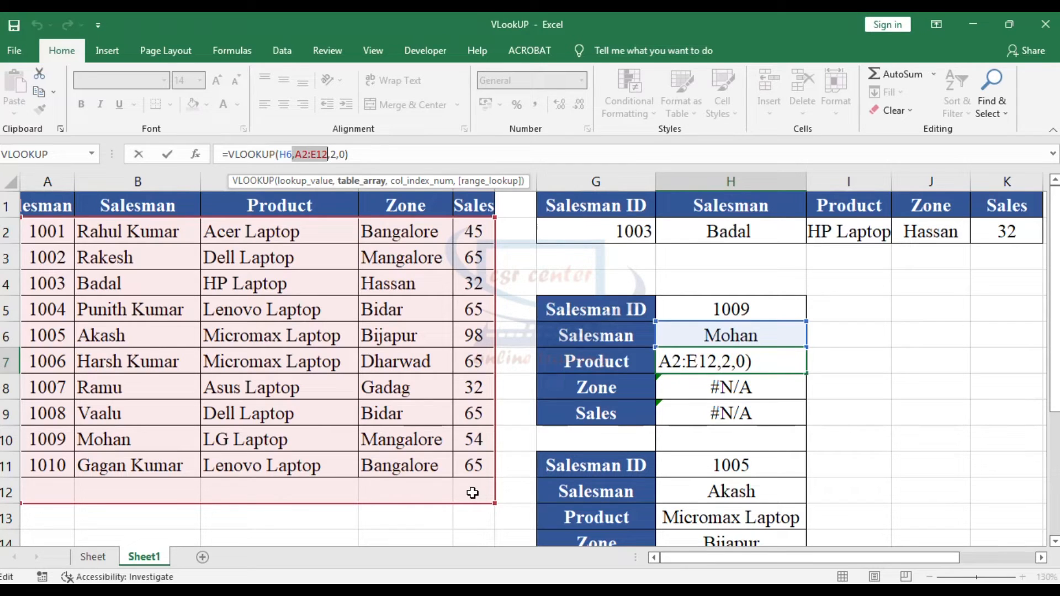
key("Escape")
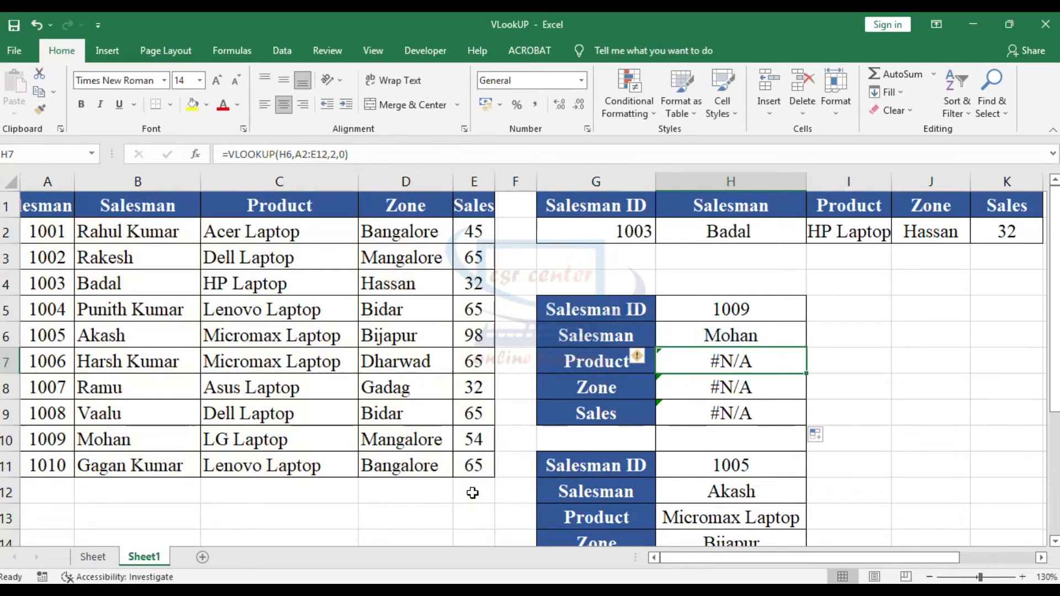
- Examine the lookup value and table array references in the Zone cell's VLOOKUP formula in H8
left_click(738, 392)
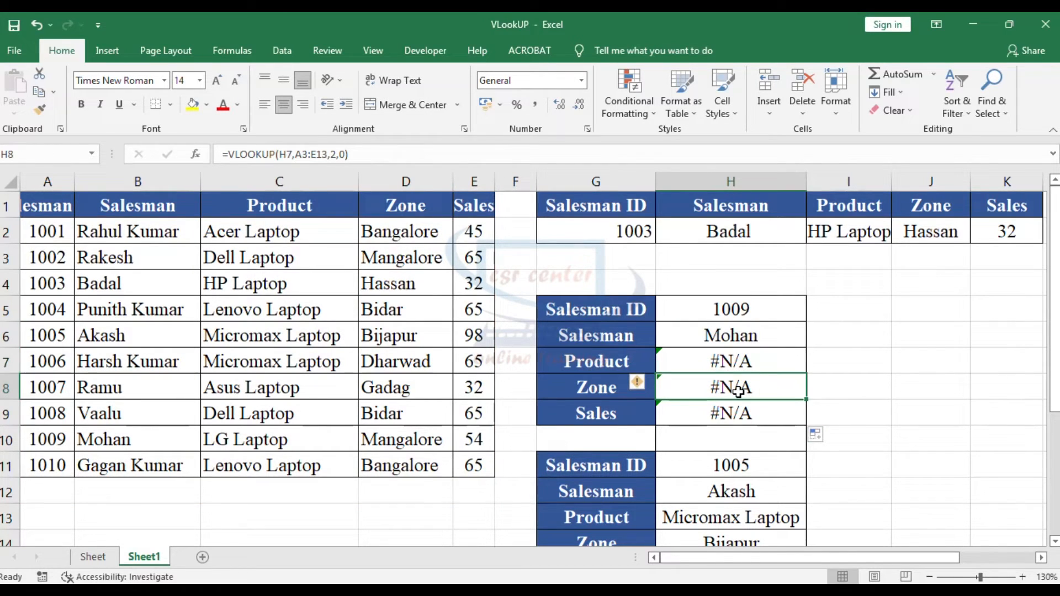
left_click(282, 155)
double_click(292, 155)
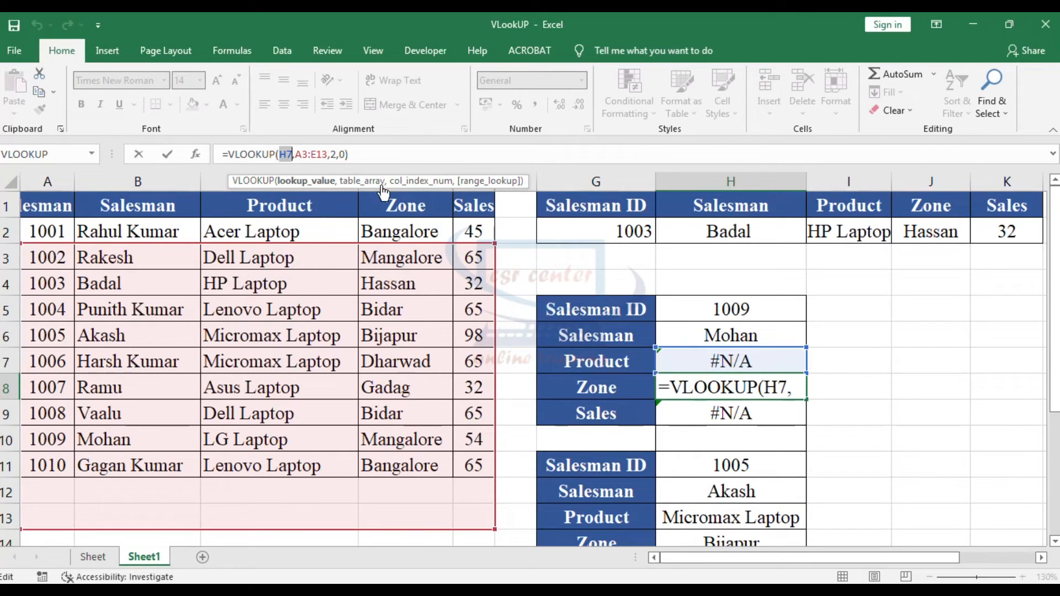
left_click(295, 150)
left_click_drag(294, 150, 329, 152)
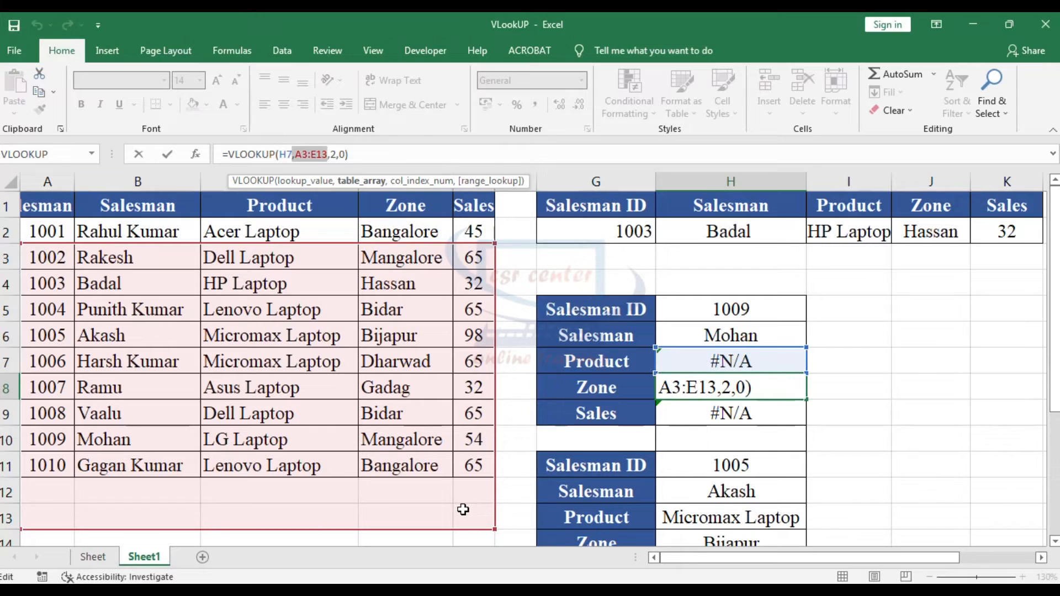
key("ctrl+Return")
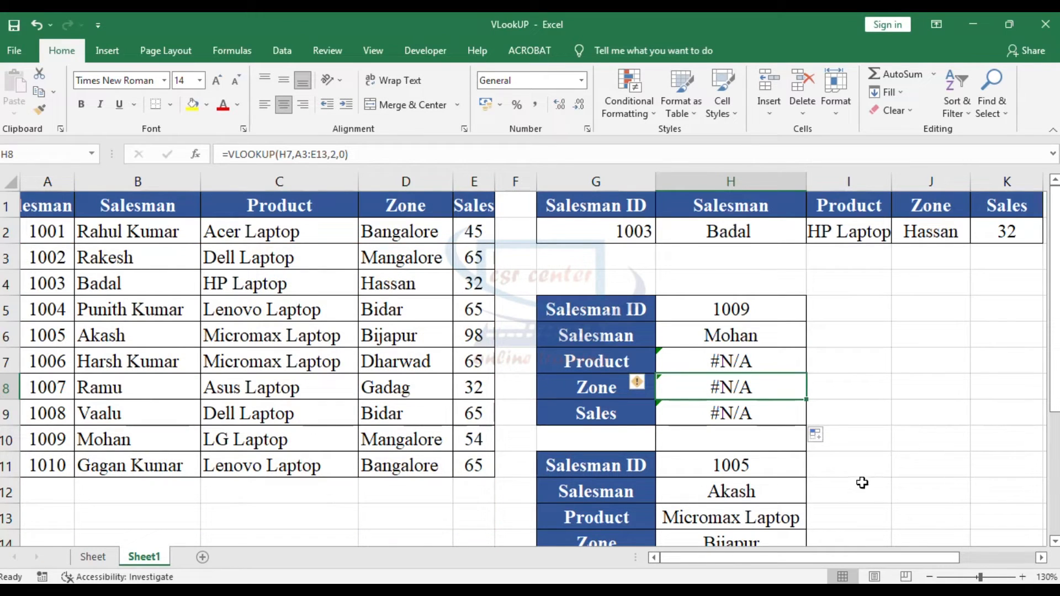
- Examine the lookup value and table array references in the Sales cell's VLOOKUP formula in H9
left_click(749, 416)
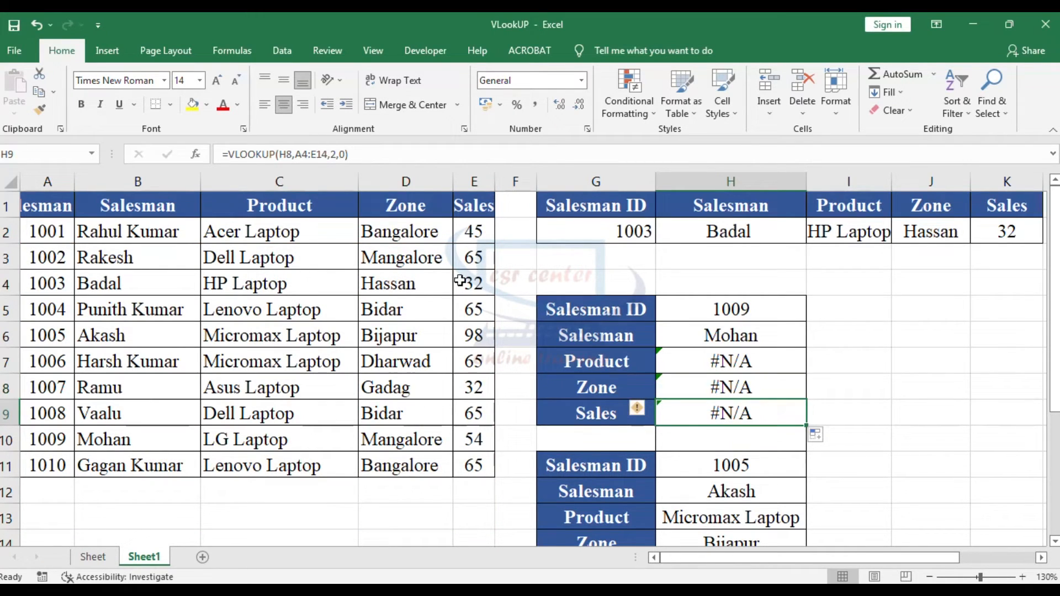
left_click(289, 154)
double_click(289, 154)
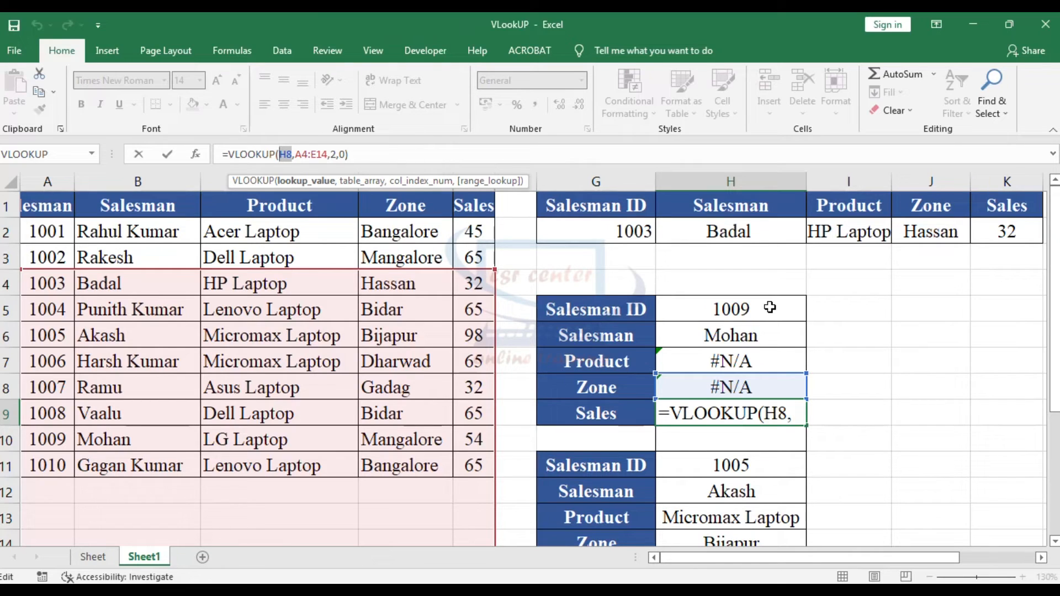
left_click_drag(295, 154, 328, 154)
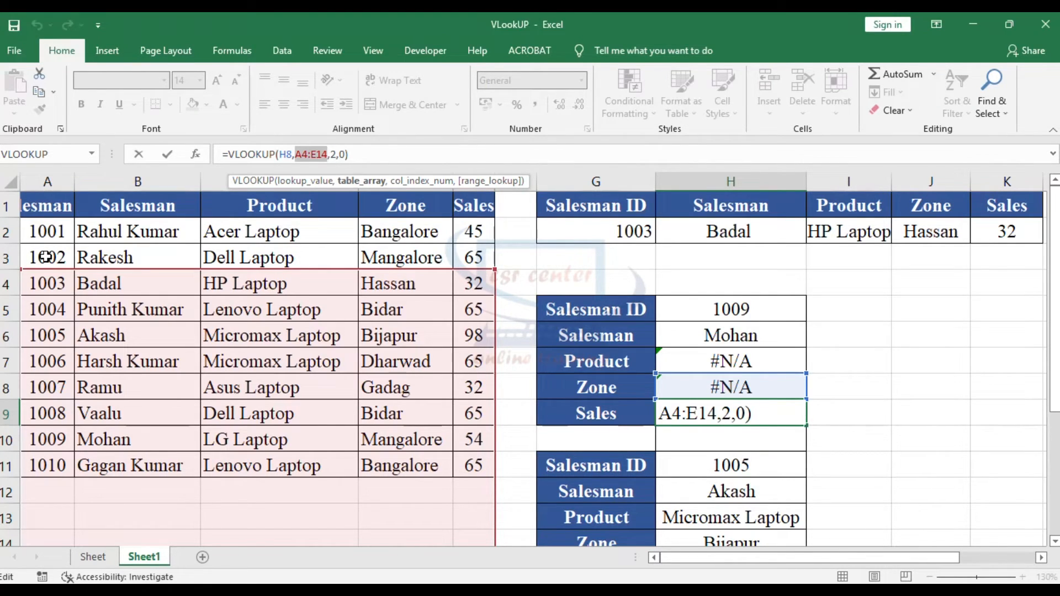
key("Escape")
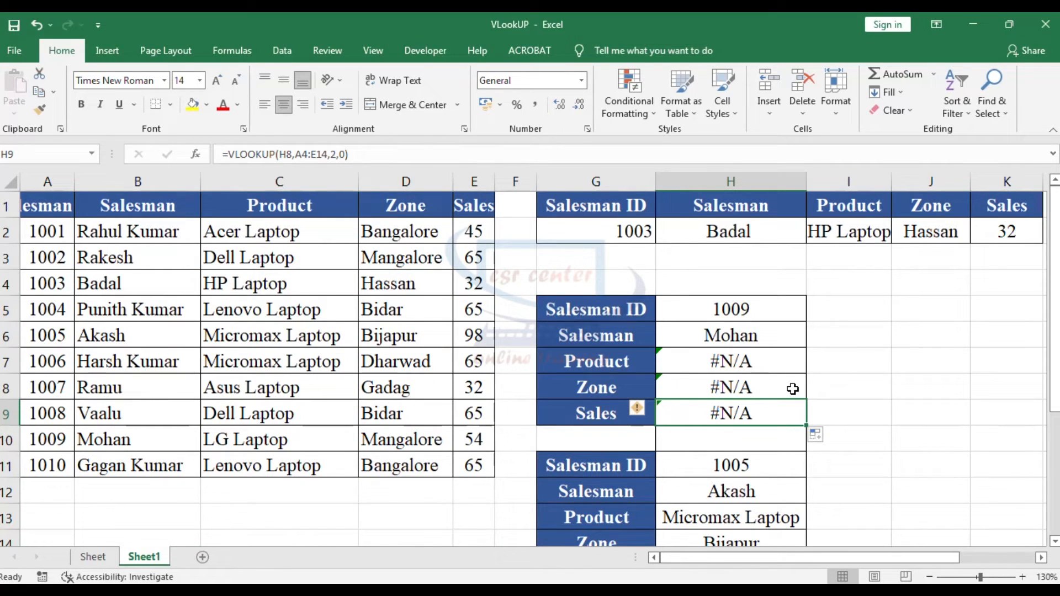
left_click(919, 369)
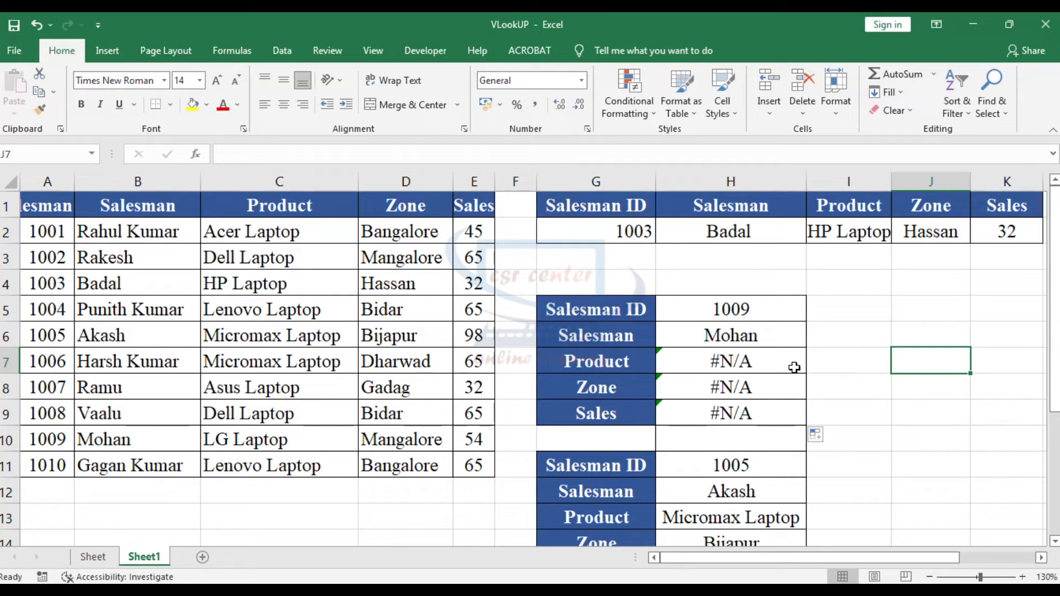
- Enter the sample numbers 45, 58 and 48 in cells J6:L6, beside the vertical lookup table
left_click(851, 331)
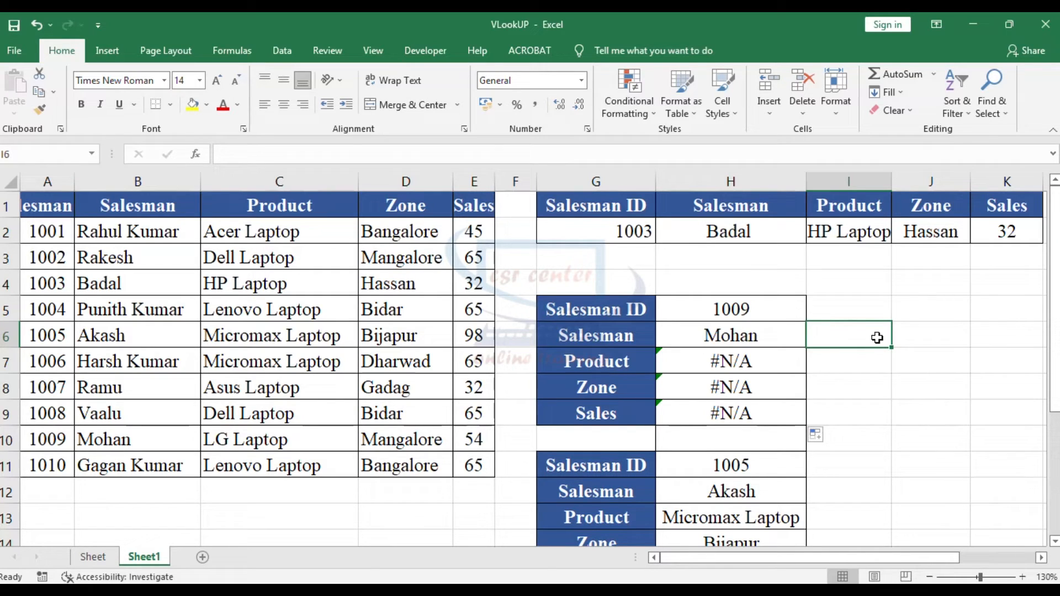
key("Right")
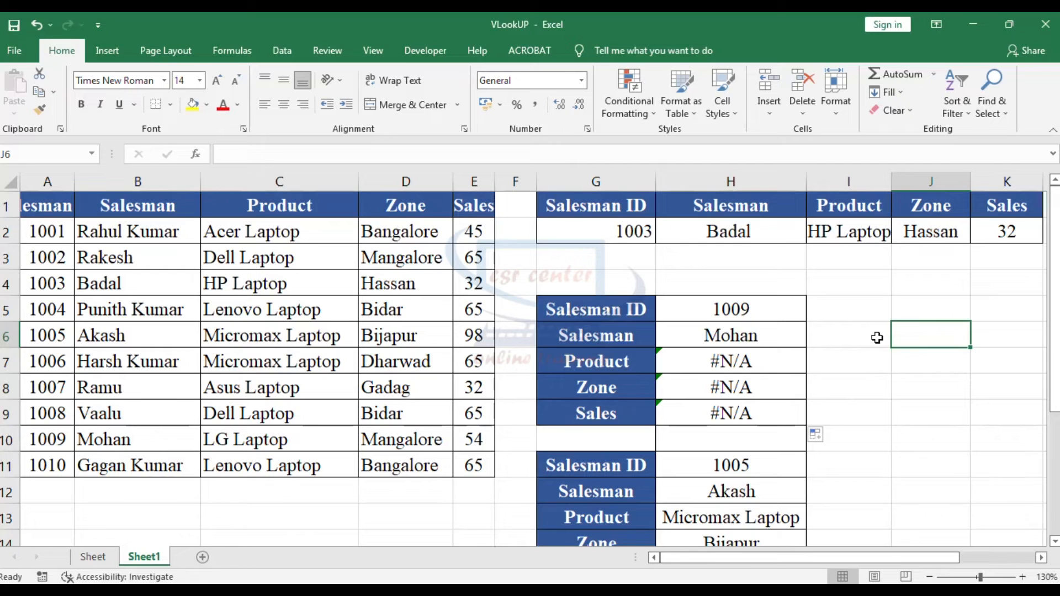
type("45")
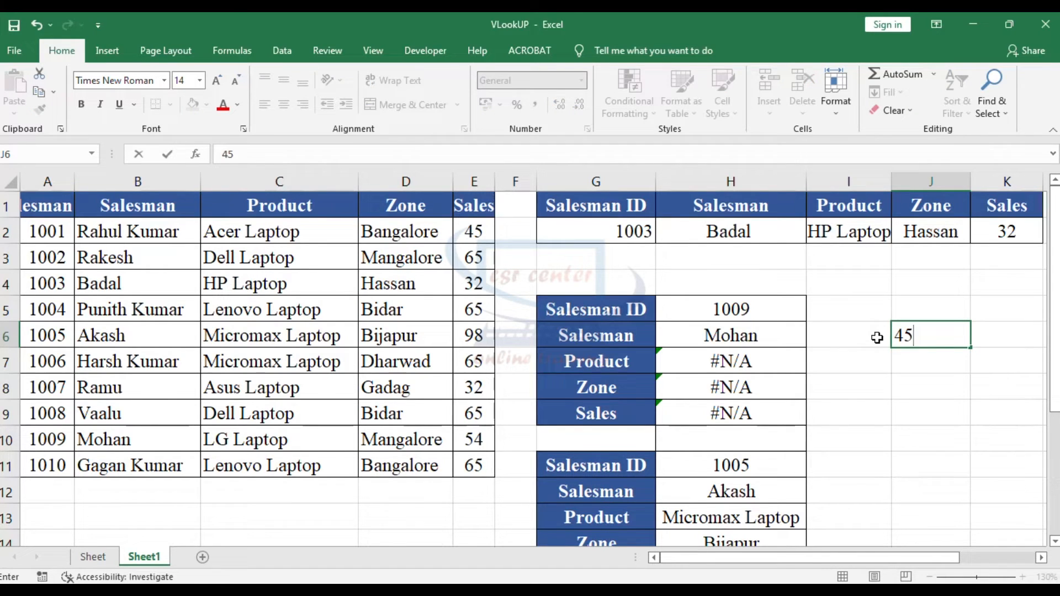
key("Tab")
type("58")
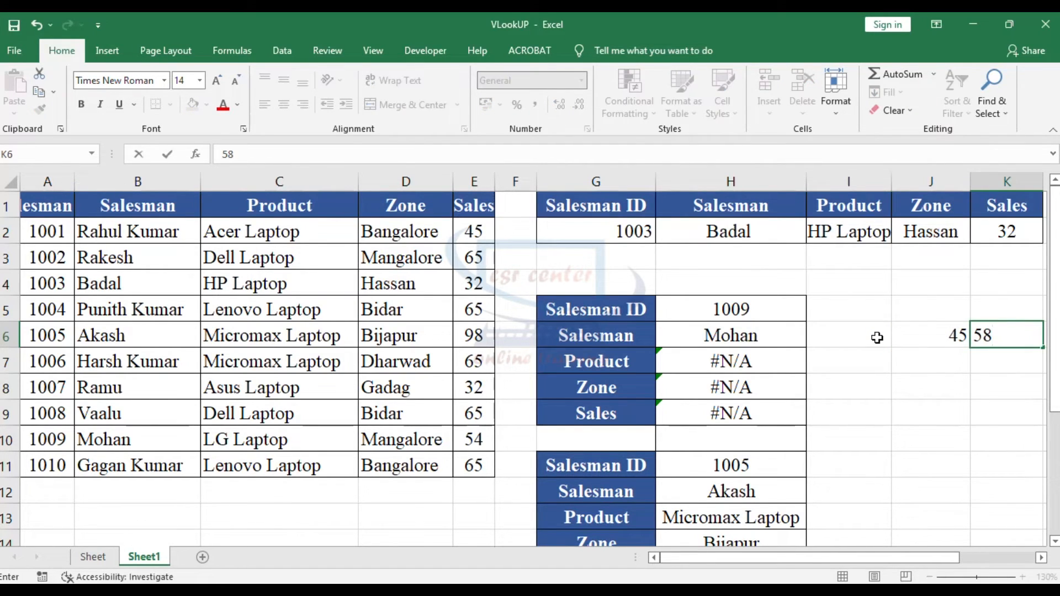
key("Tab")
type("48")
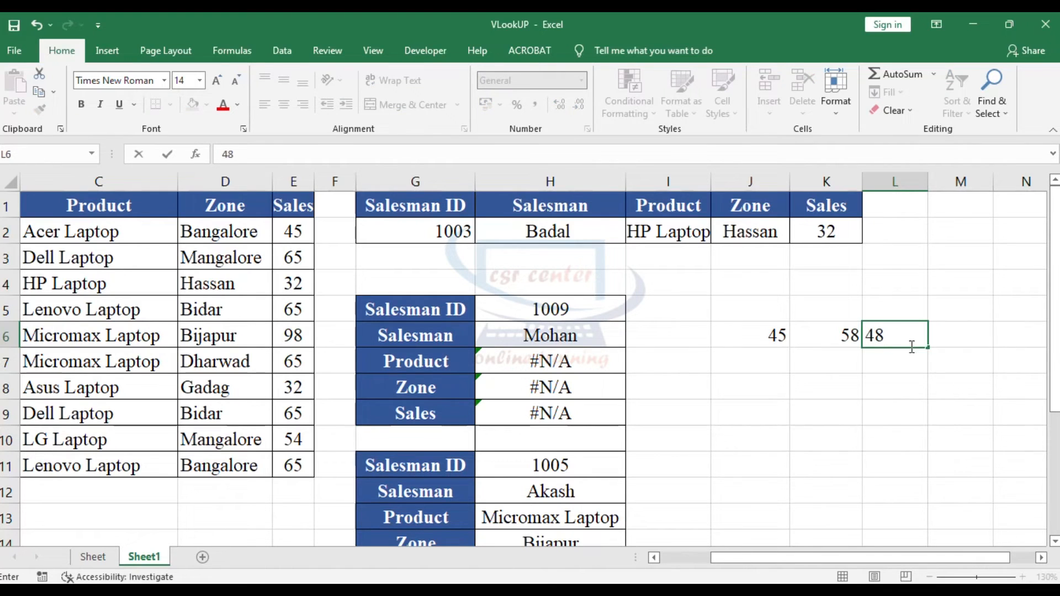
- Enter the sample numbers 85, 45 and 62 in J7:L7, and 58, 47 and 12 in J8:L8
left_click(763, 362)
type("85")
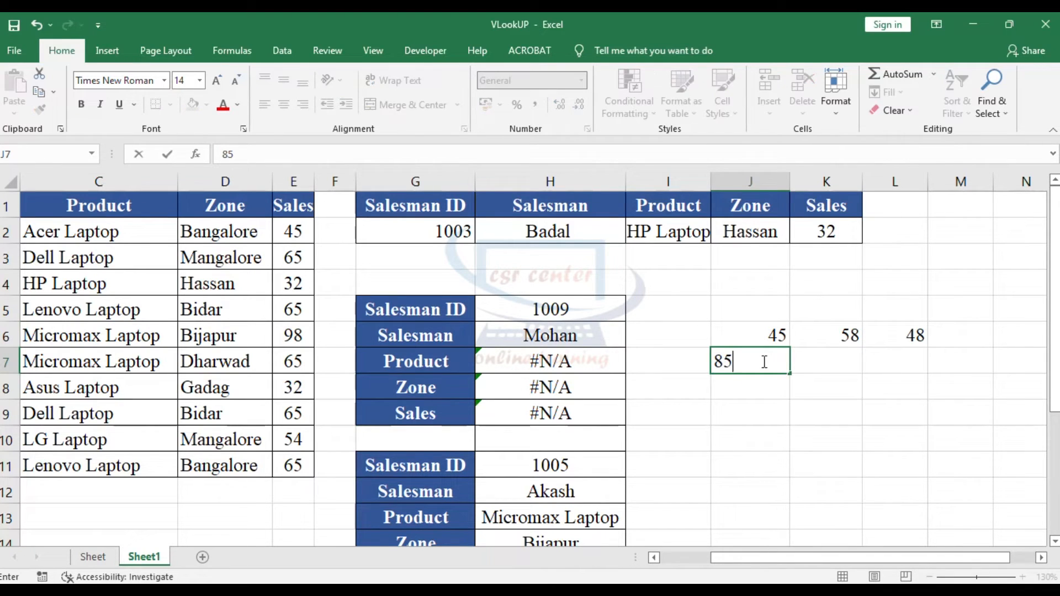
key("Tab")
type("45")
key("Tab")
type("62")
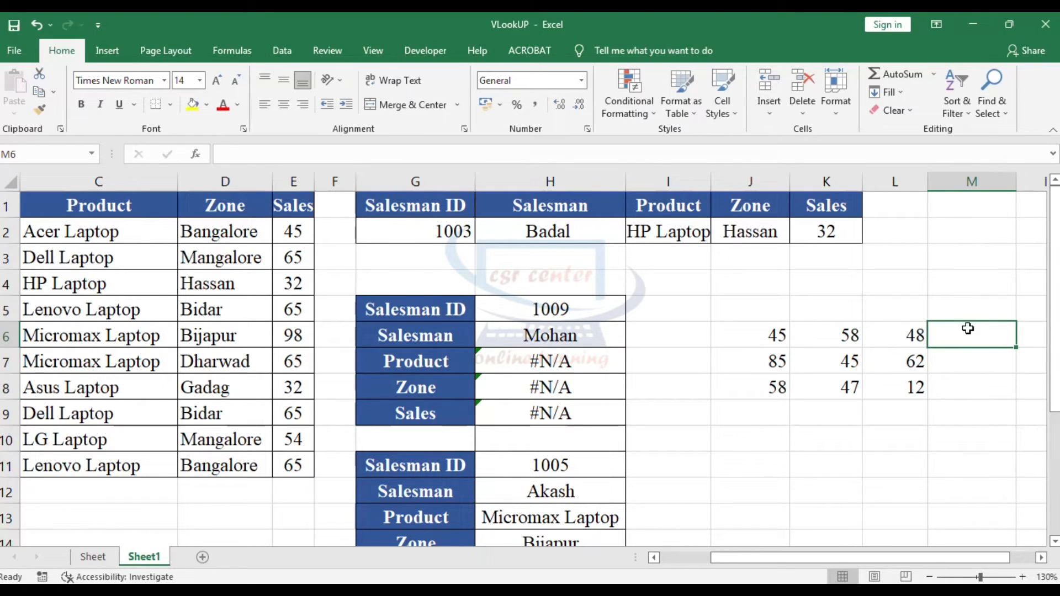
- Sum the first sample row in M6 with =L6+K6+J6 and fill the formula down to M9
type("=")
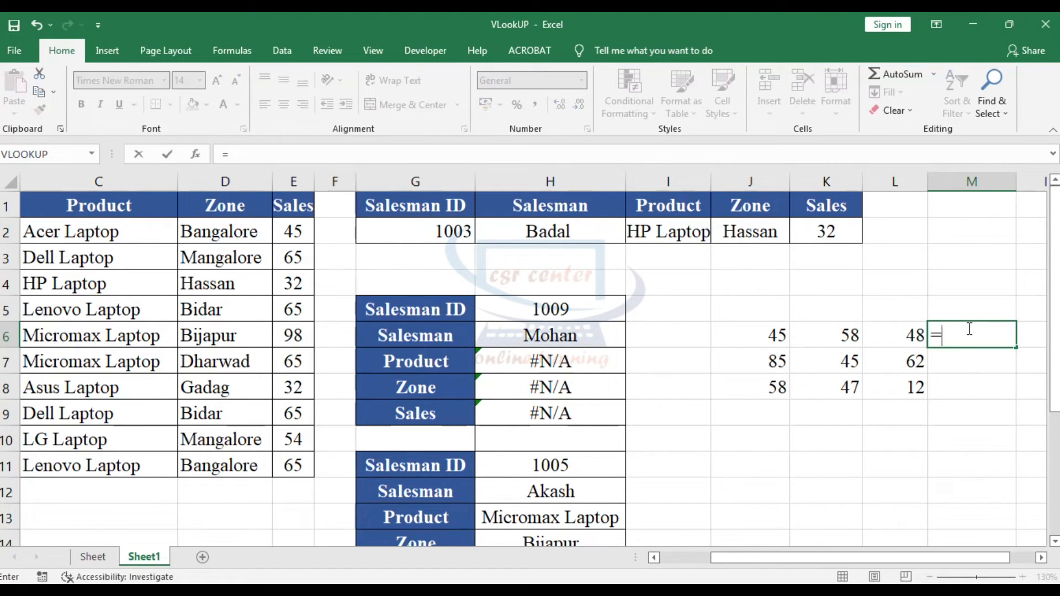
left_click(906, 337)
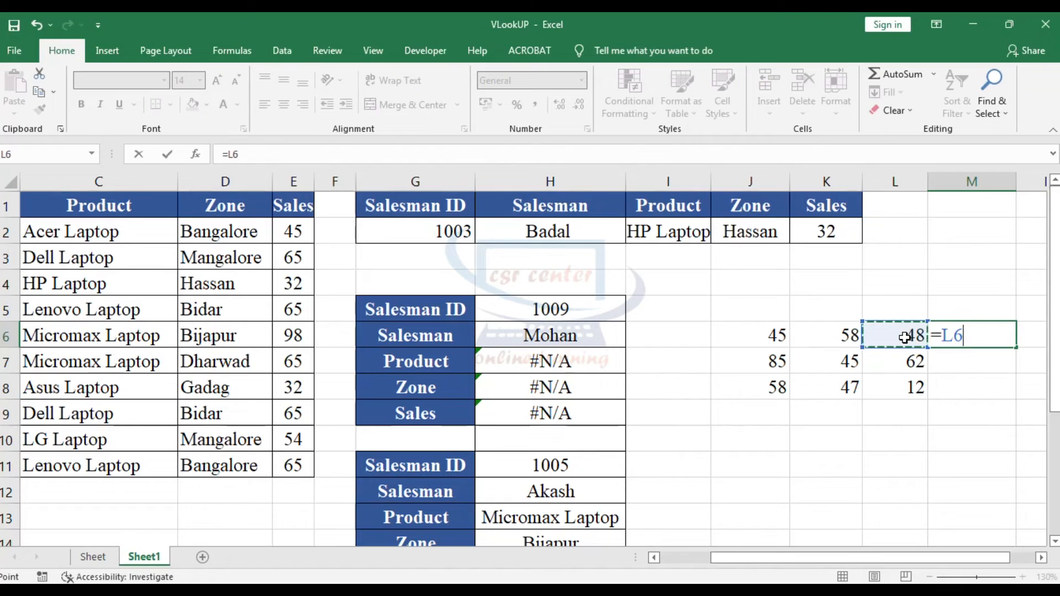
type("+")
left_click(845, 335)
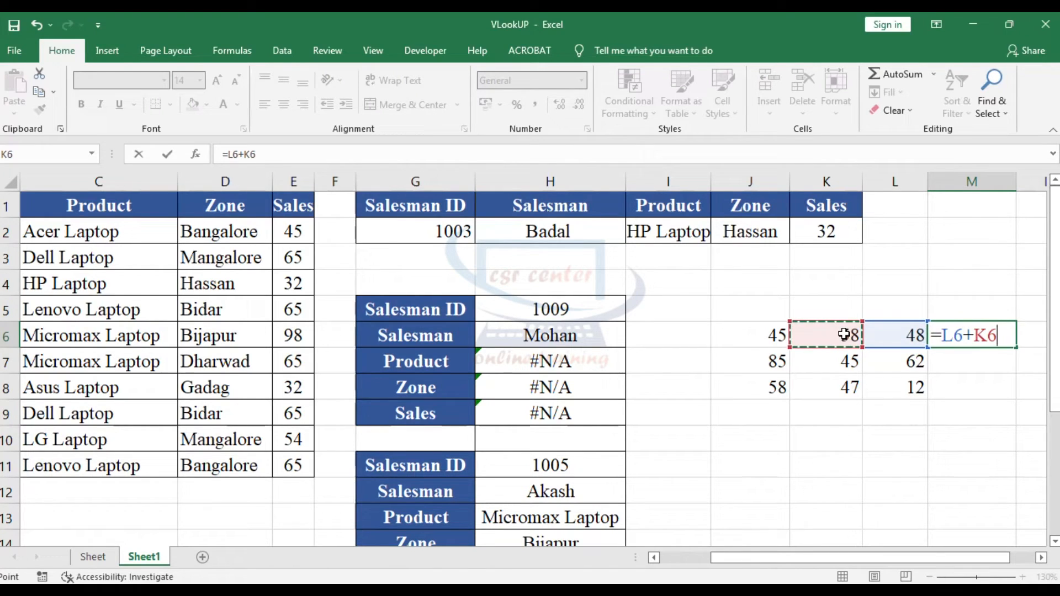
type("+")
left_click(777, 336)
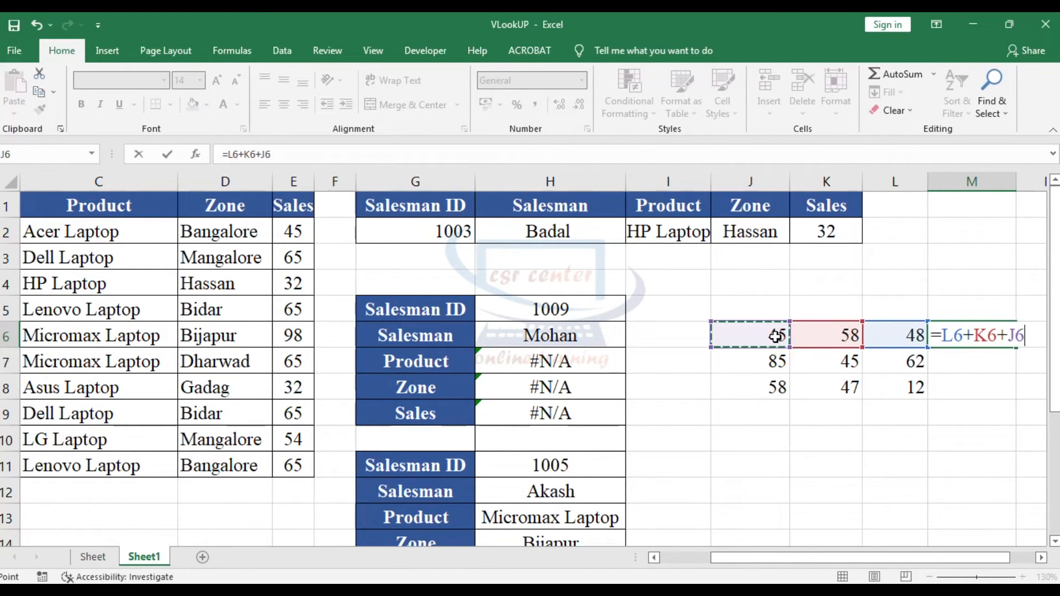
key("Return")
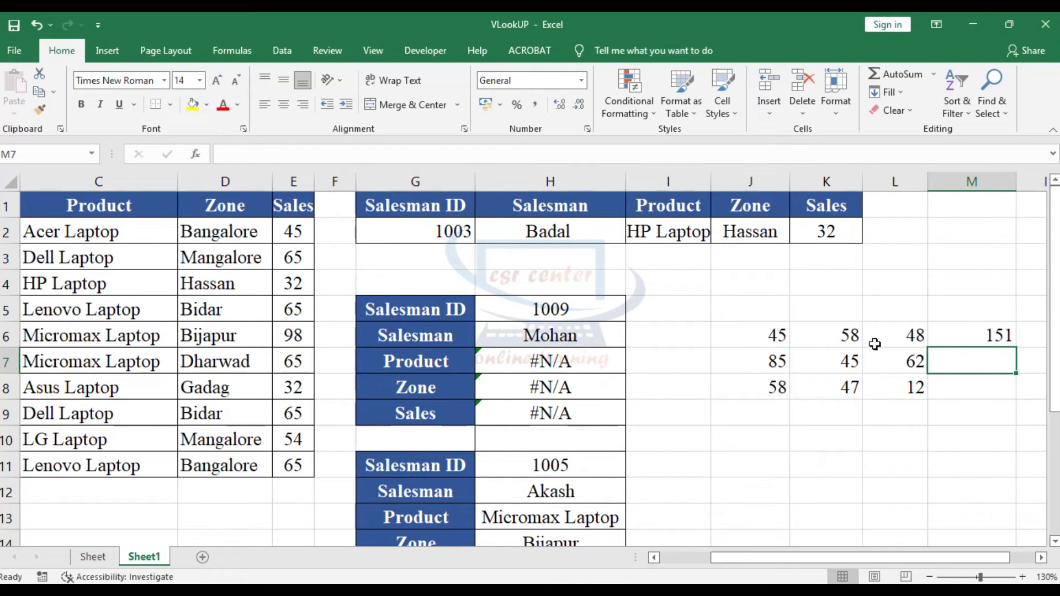
left_click(985, 335)
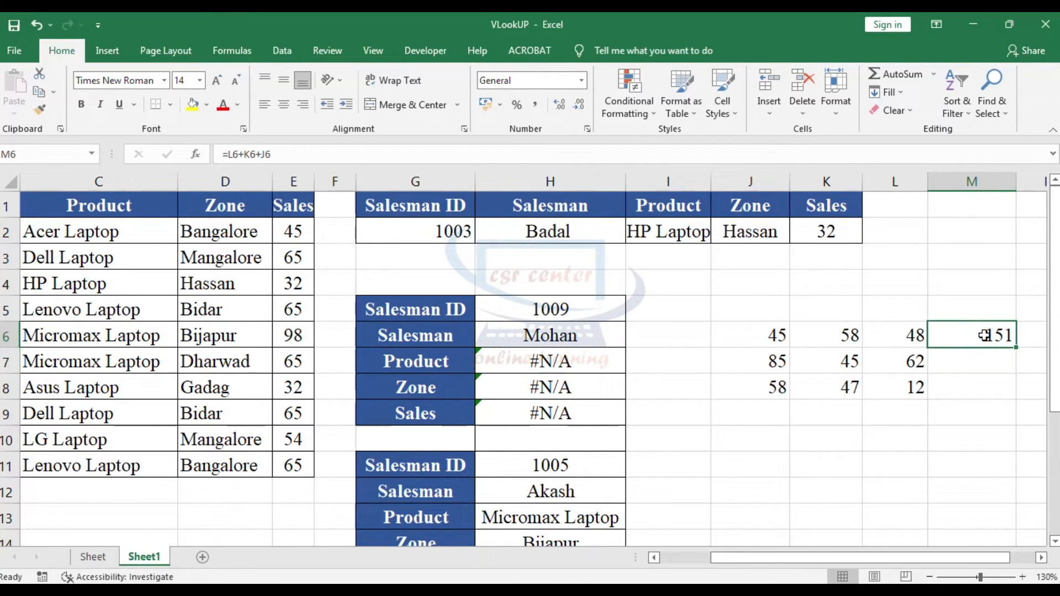
left_click_drag(1019, 345, 1017, 425)
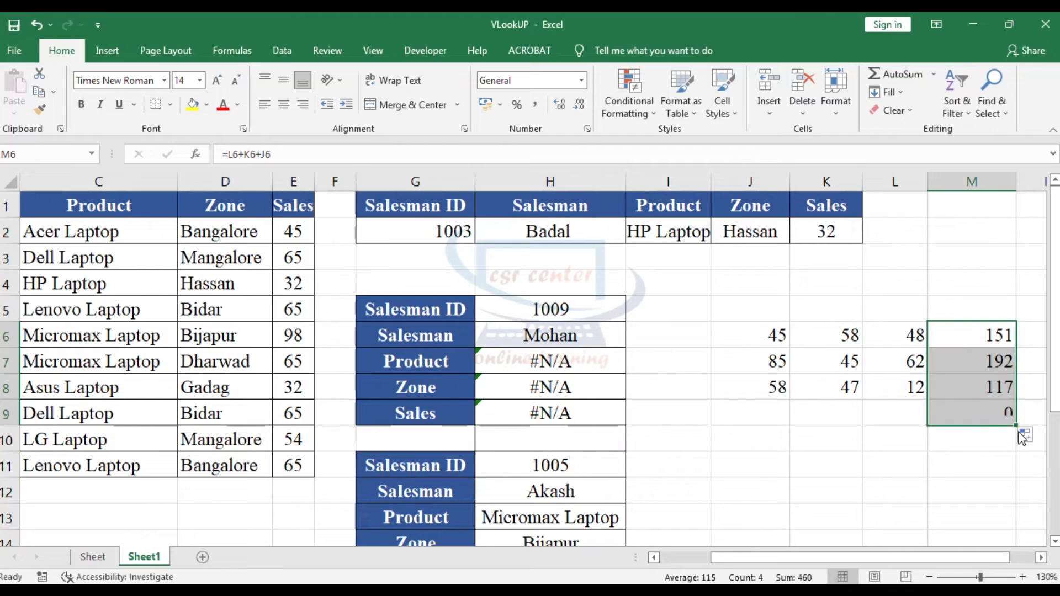
- Compare the filled sum formulas in M7 and M8 with the sample numbers in their own rows
left_click(987, 365)
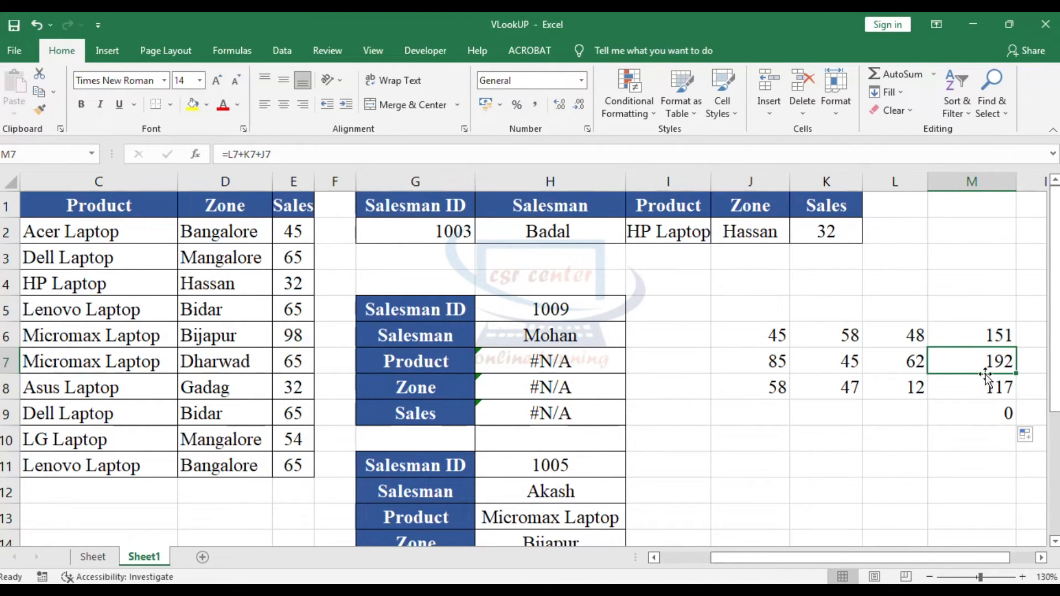
left_click_drag(770, 366, 895, 365)
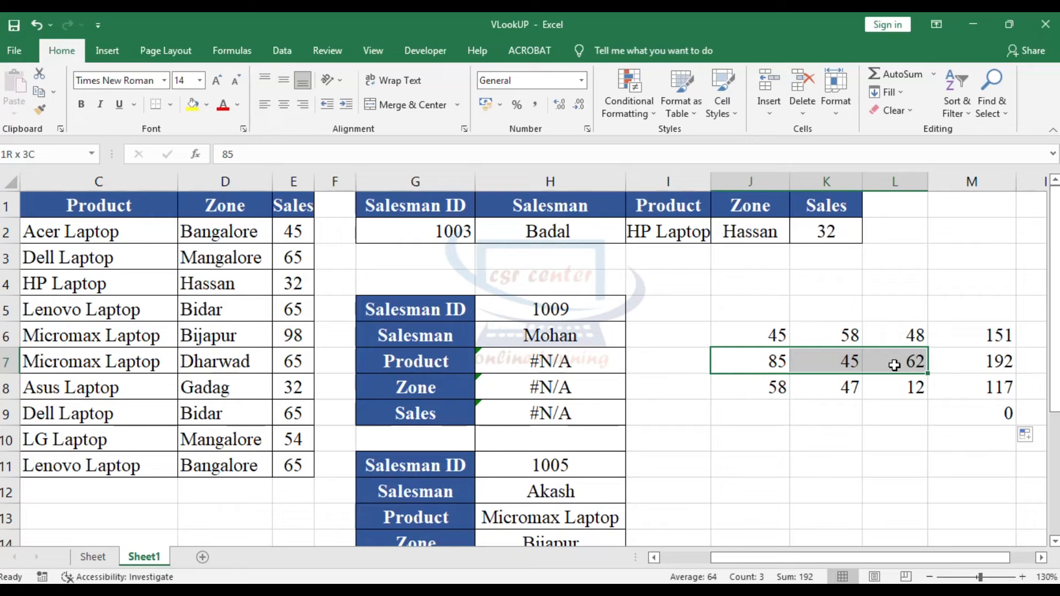
left_click(997, 362)
left_click_drag(741, 393, 921, 394)
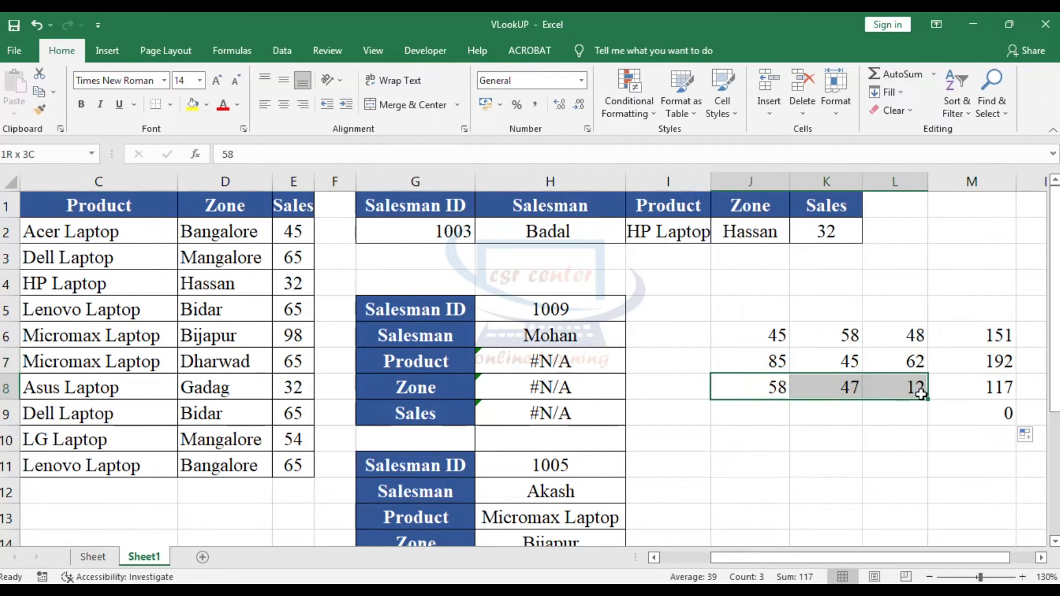
left_click(998, 391)
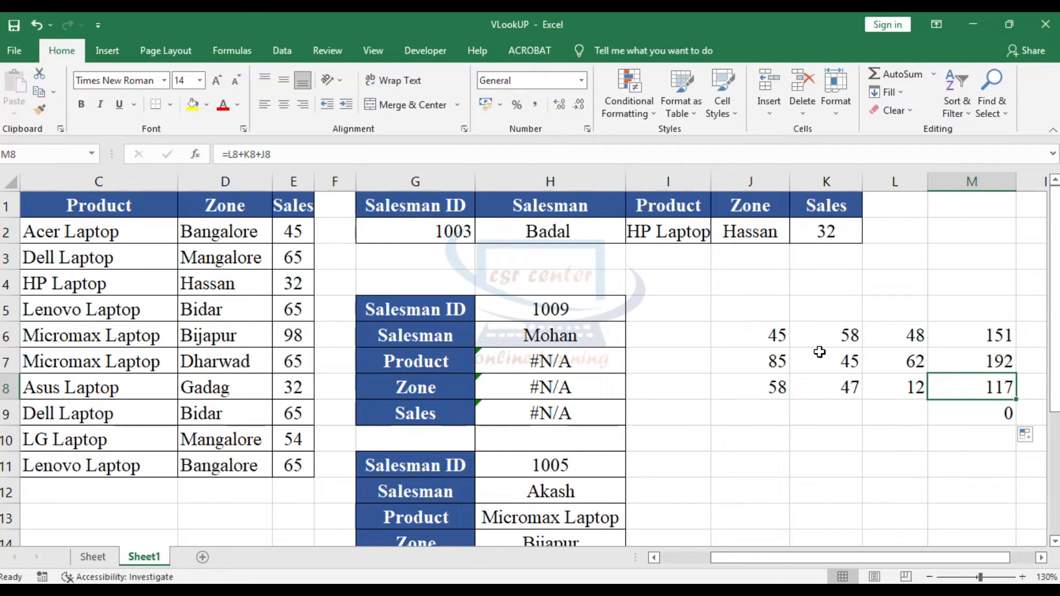
- Make the lookup value and table array in H6 absolute, giving =VLOOKUP($H$5,$A$1:$E$11,2,0)
left_click(612, 343)
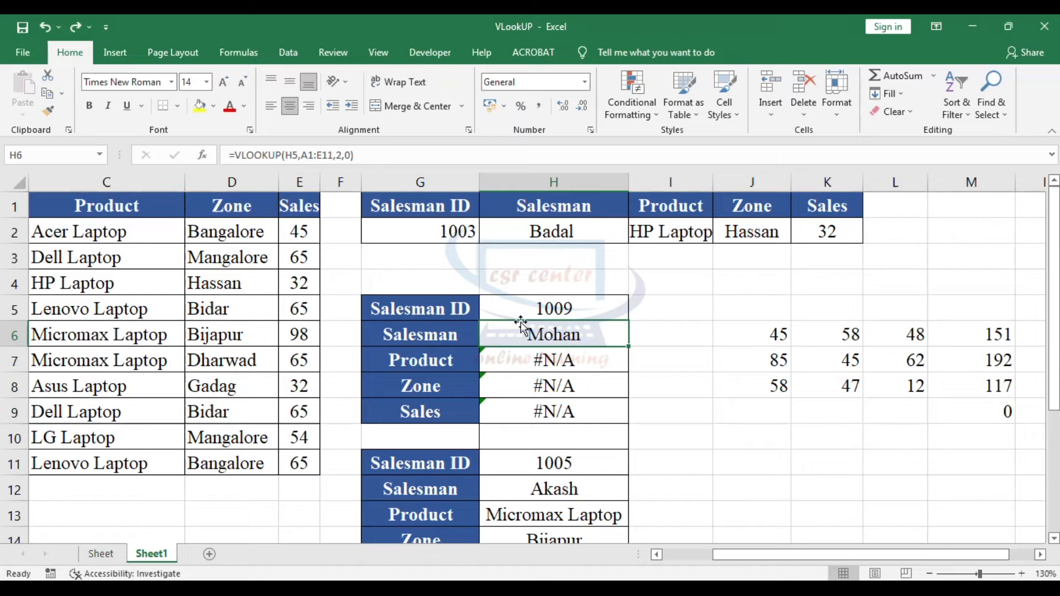
left_click(287, 155)
double_click(294, 156)
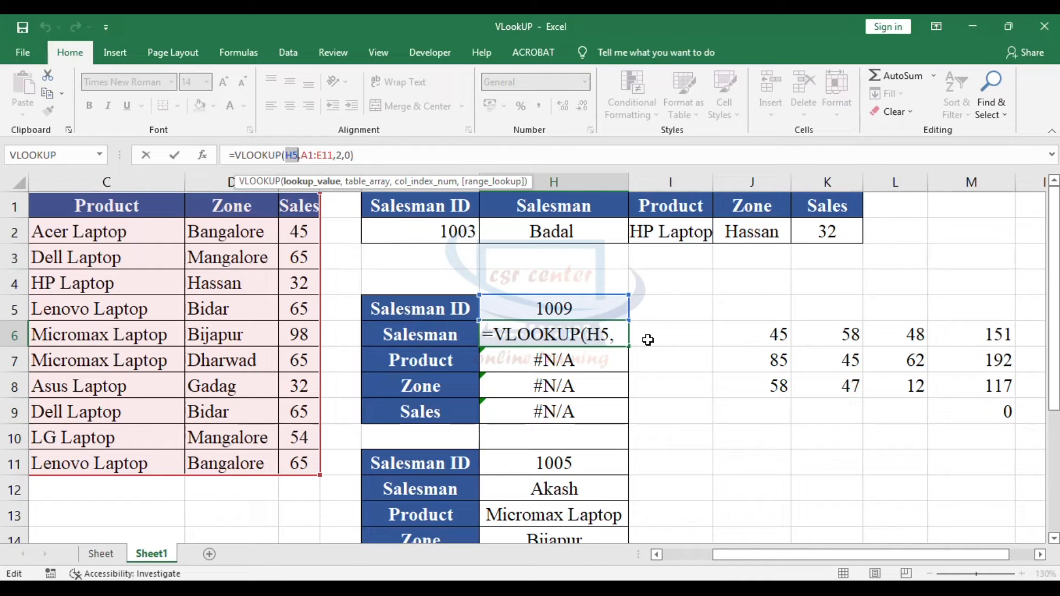
key("F4")
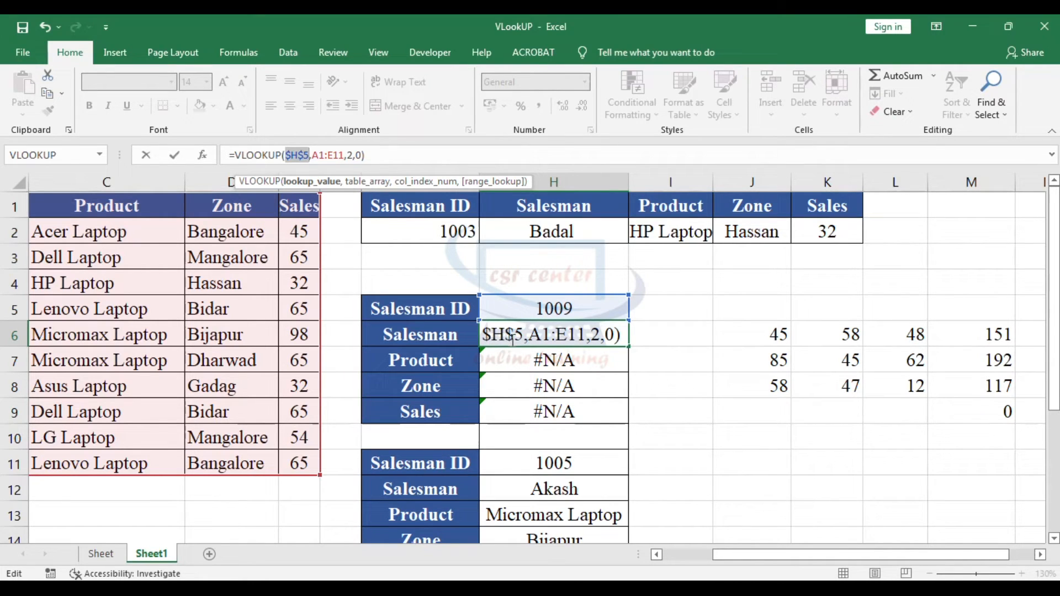
left_click_drag(312, 155, 345, 156)
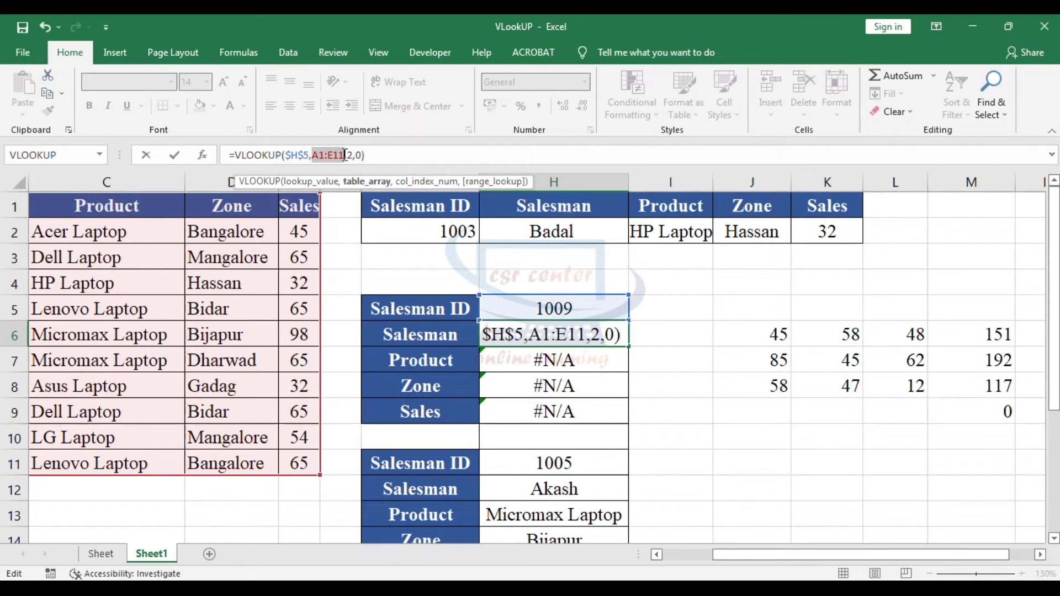
key("F4")
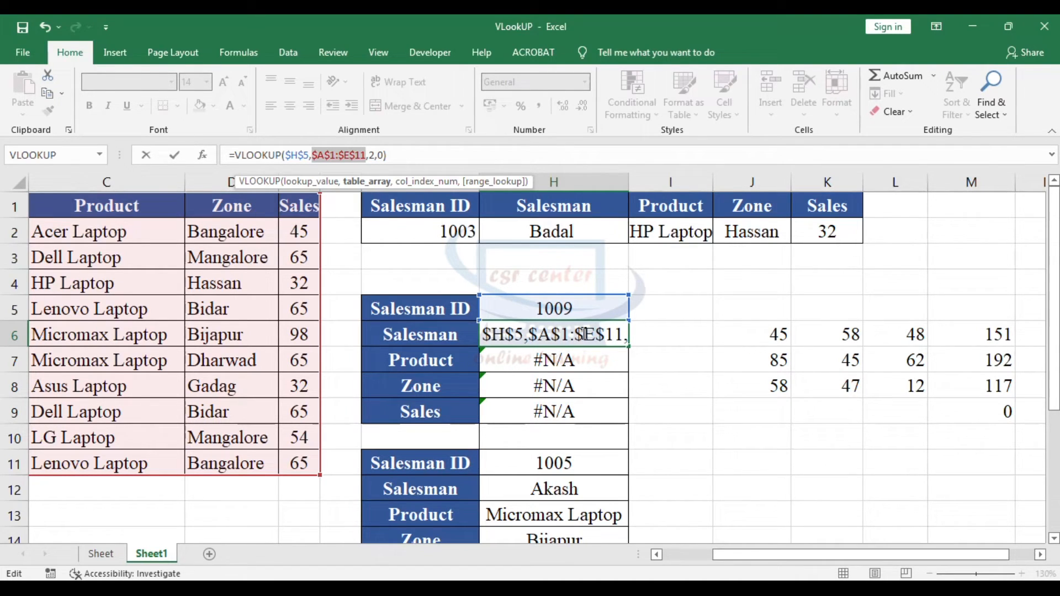
key("Return")
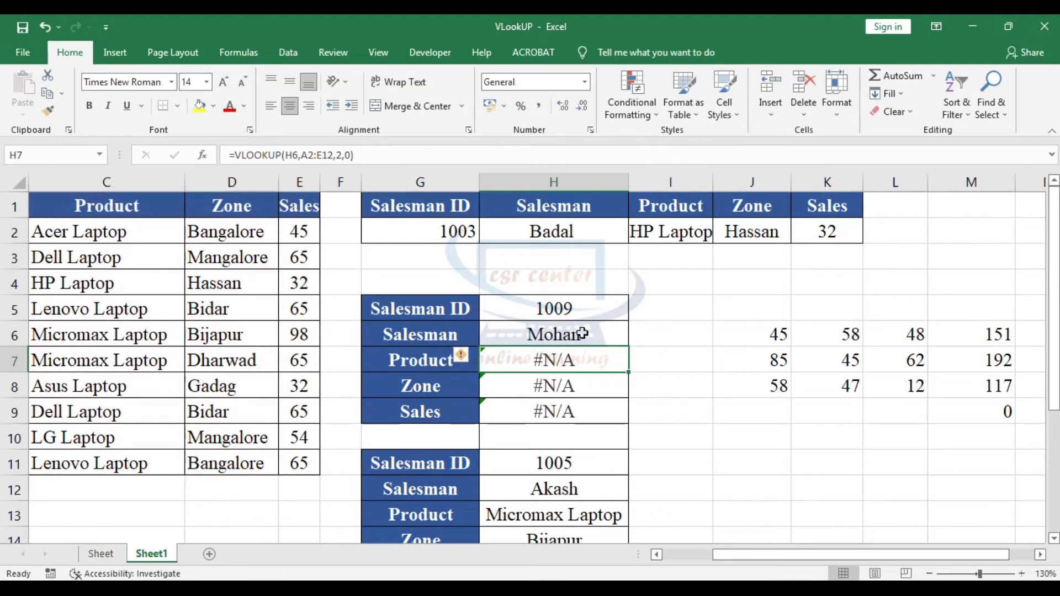
- Fill the absolute-reference VLOOKUP with column index 2 from H6 down to H9
left_click(610, 335)
left_click_drag(627, 350, 627, 424)
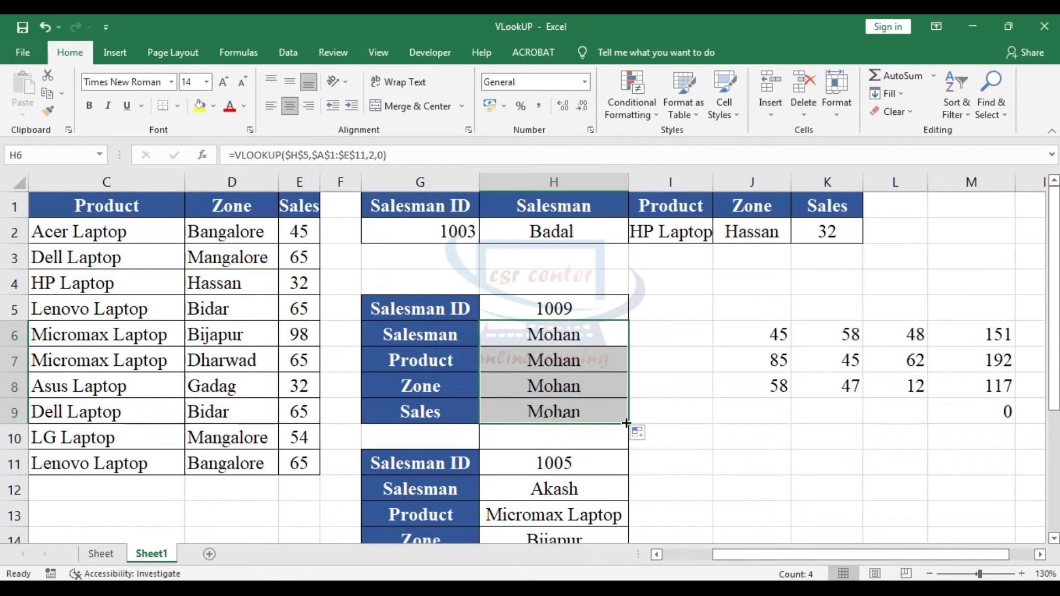
left_click(699, 414)
- Examine the lookup value, table array and column index arguments of the VLOOKUP formula in H6
left_click(591, 334)
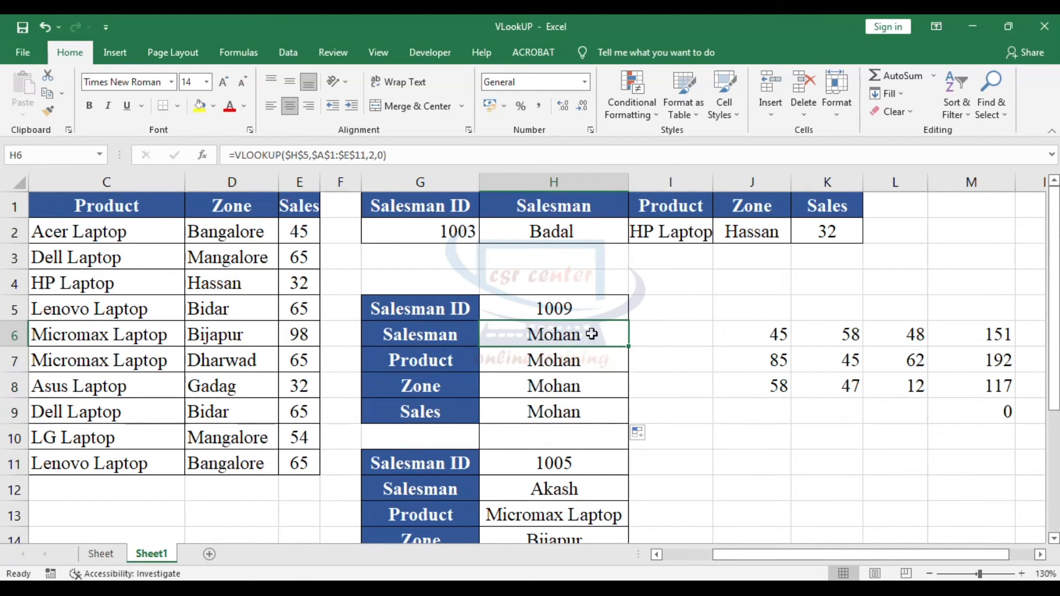
double_click(307, 155)
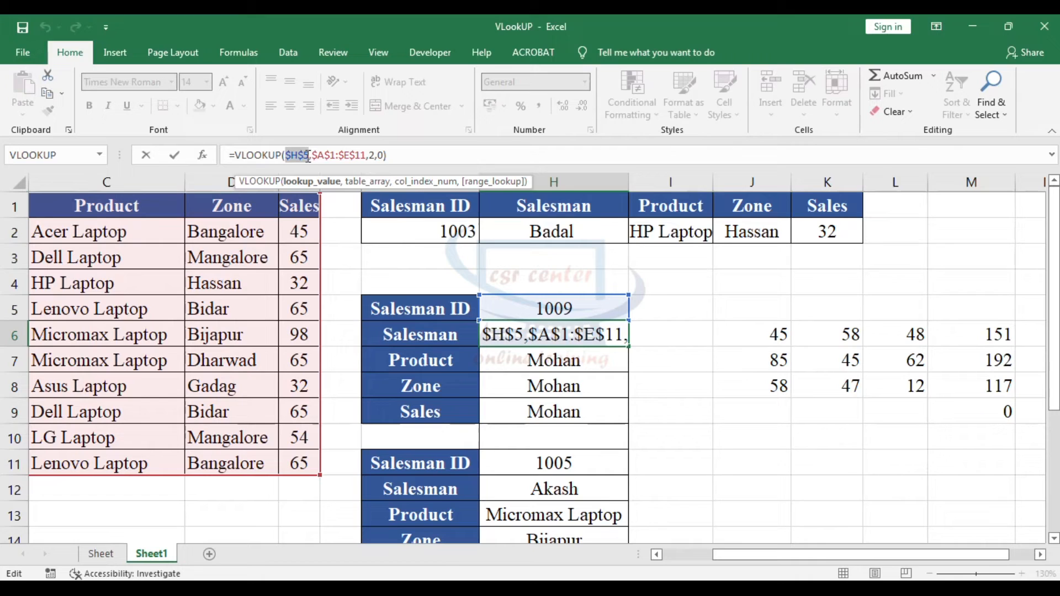
left_click_drag(312, 157, 366, 156)
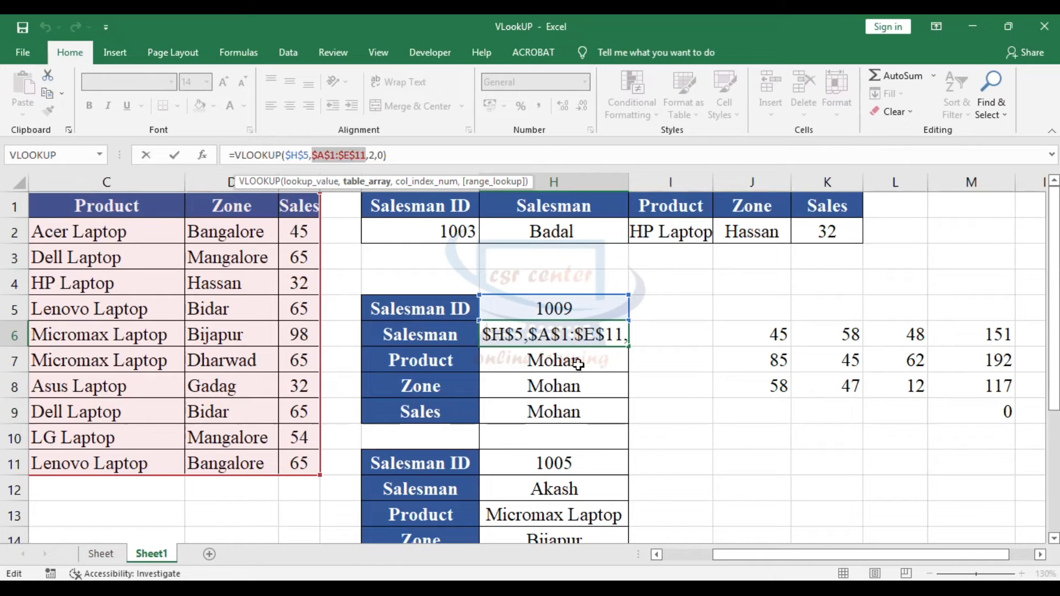
left_click(371, 155)
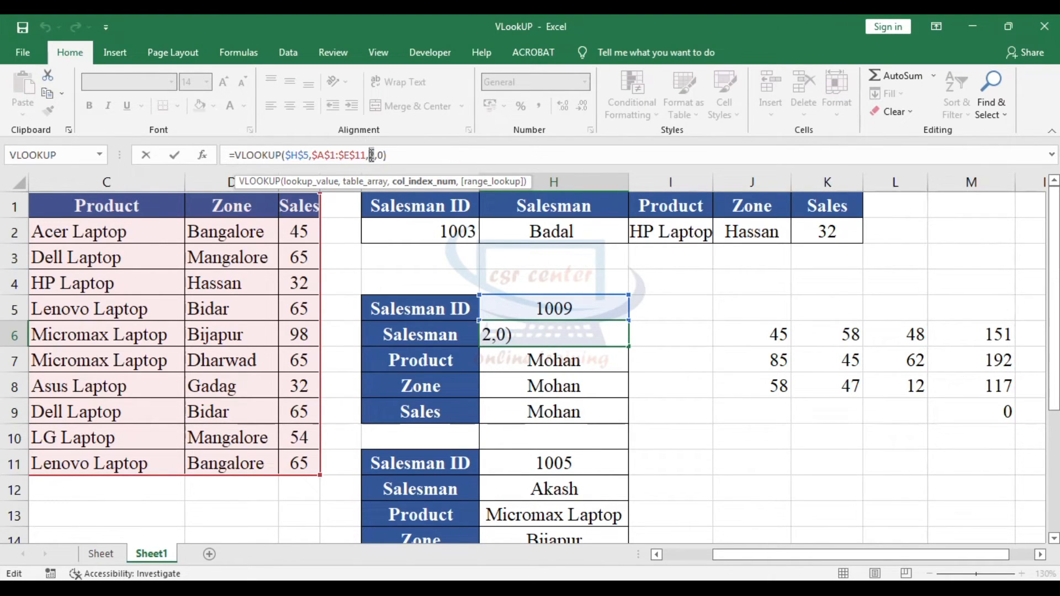
key("ctrl+Return")
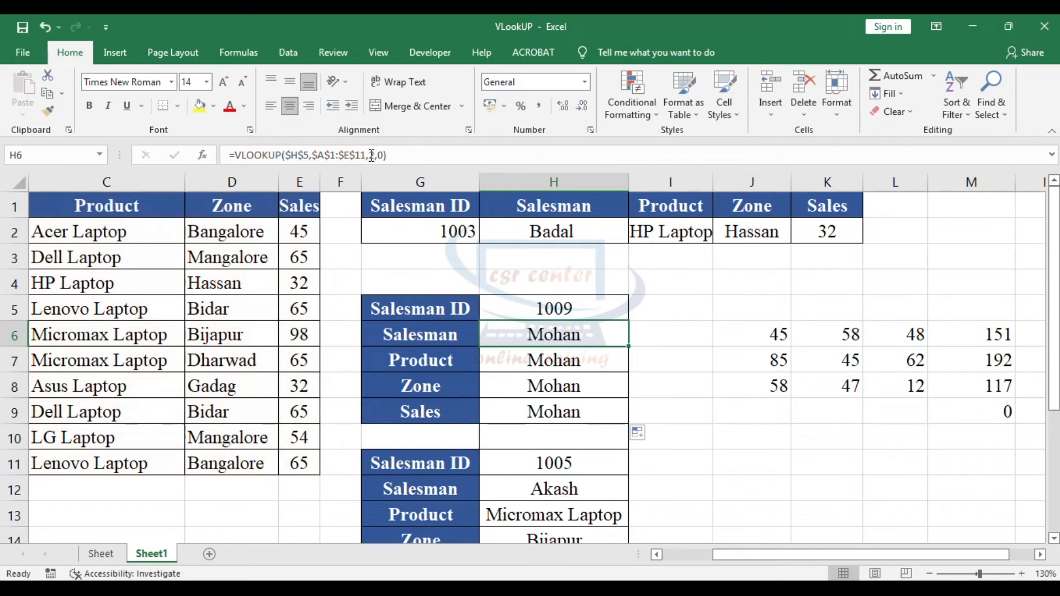
left_click(655, 369)
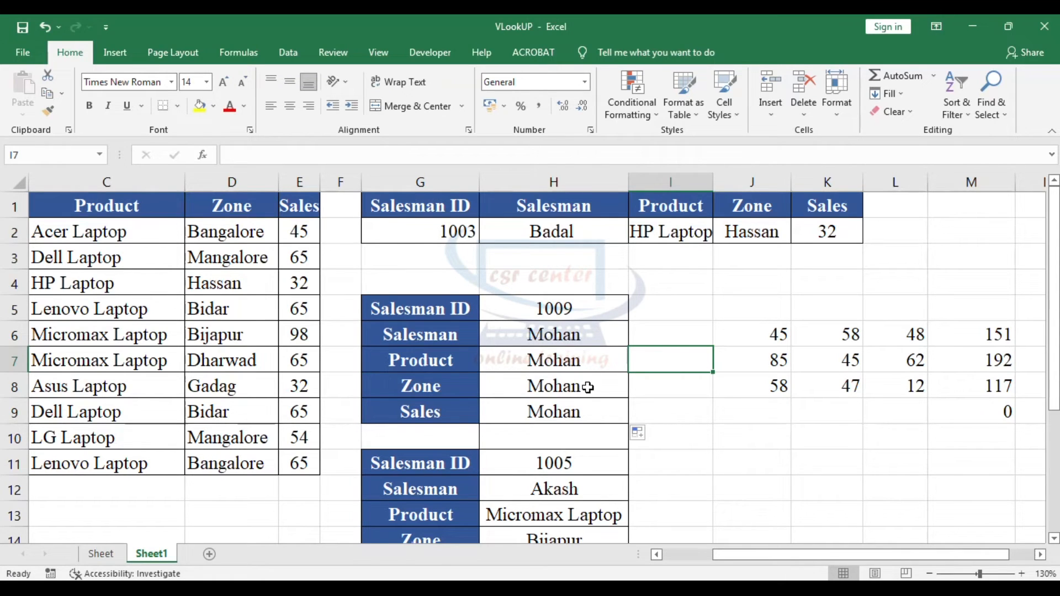
- Compare the column index in the filled VLOOKUP formulas from H6 to H9
left_click(573, 335)
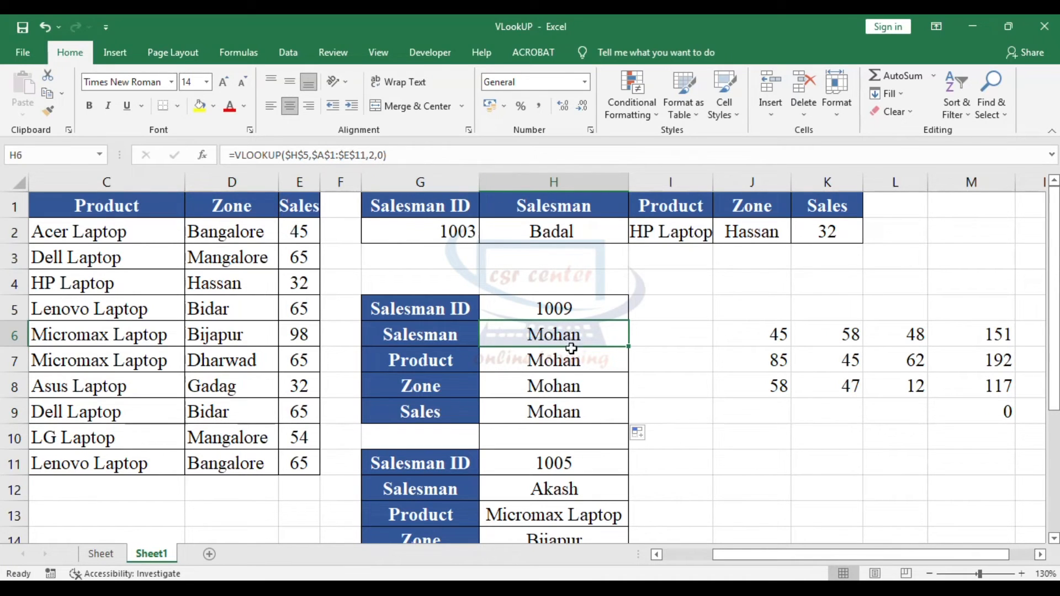
left_click(553, 362)
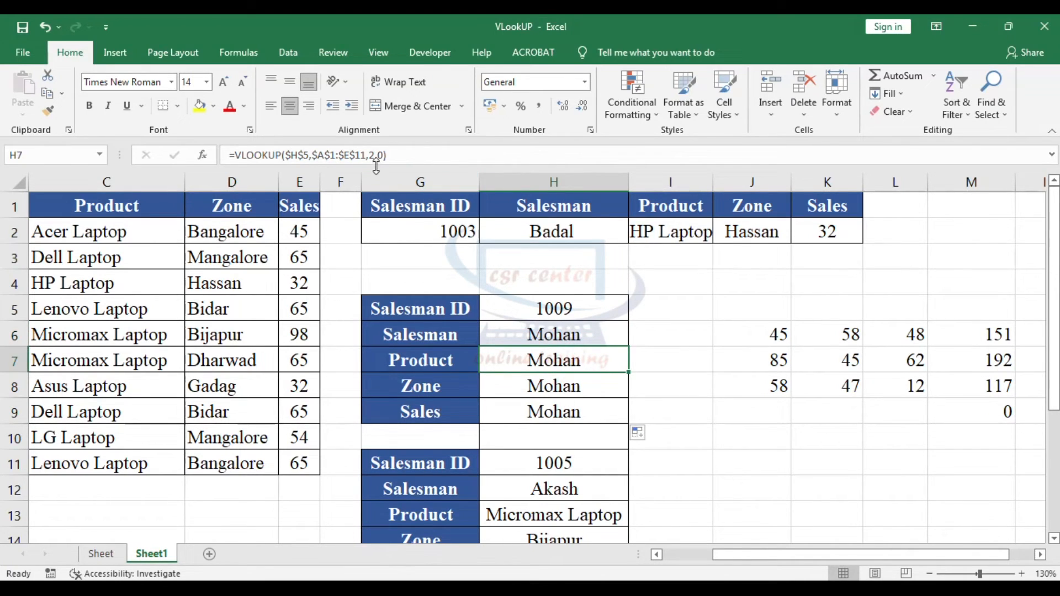
left_click(563, 389)
left_click(559, 413)
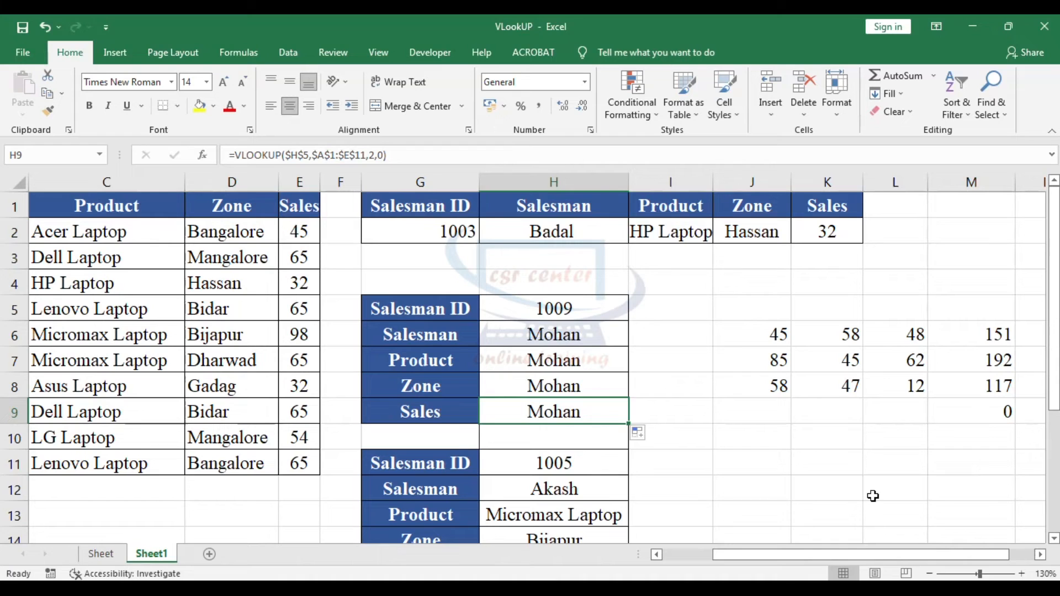
- Replace the column index in H6 with ROW()-4, giving =VLOOKUP($H$5,$A$1:$E$11,ROW()-4,0)
key("ctrl+z")
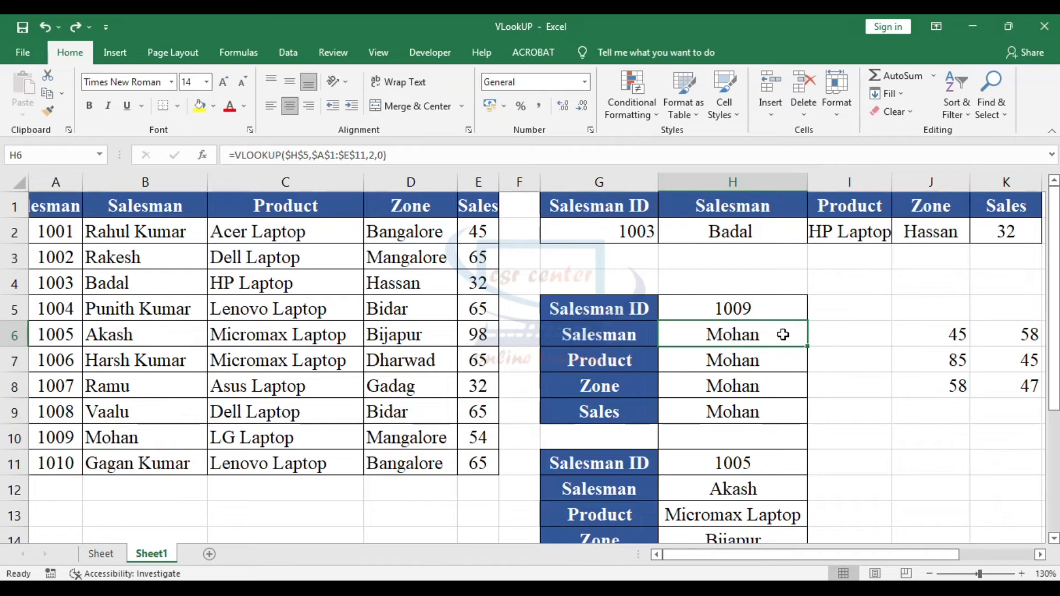
left_click(376, 157)
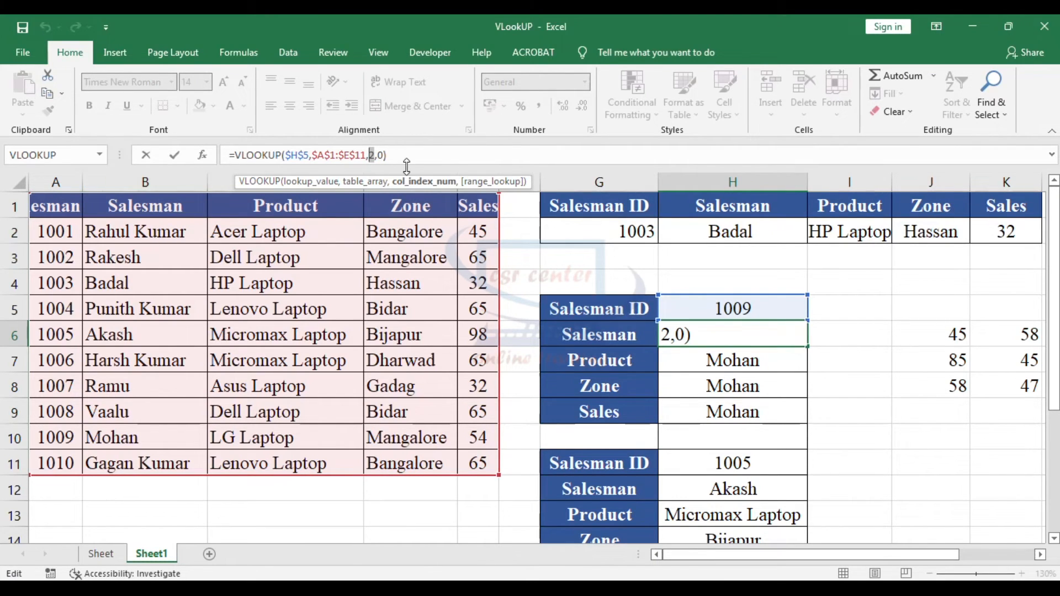
type("row")
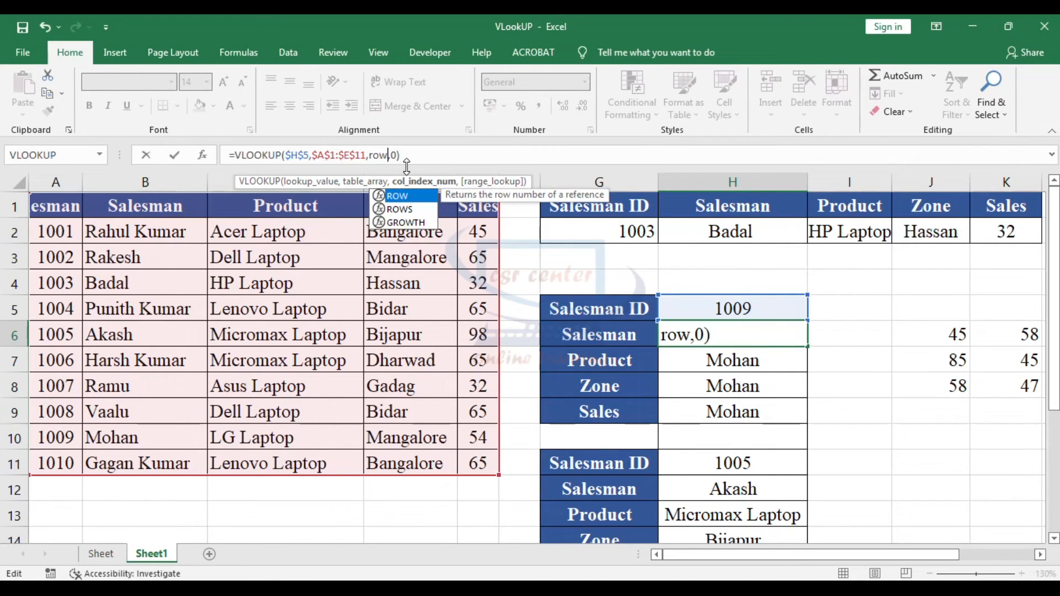
type("()")
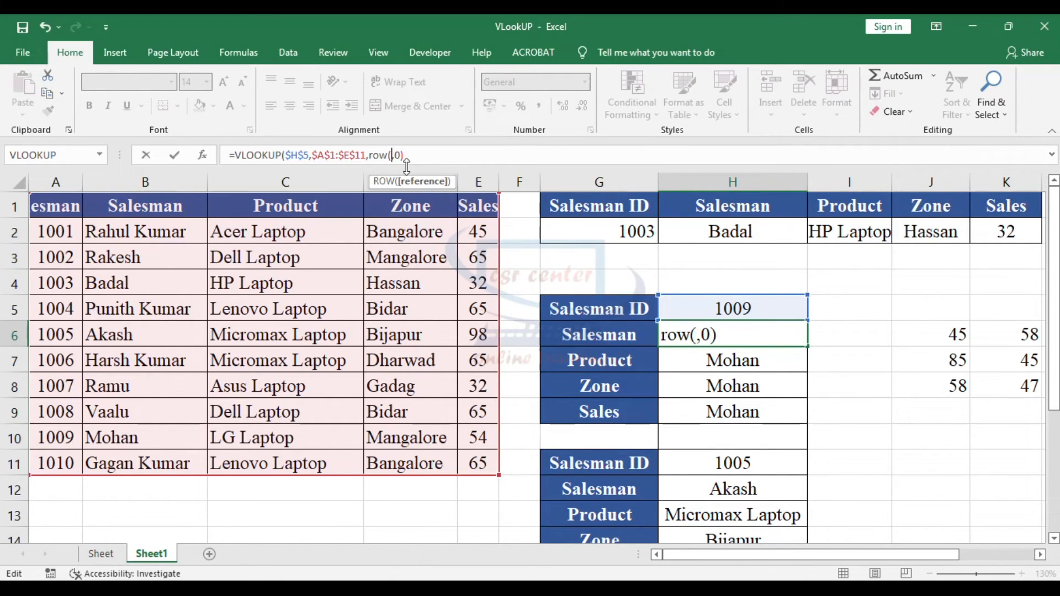
type("-")
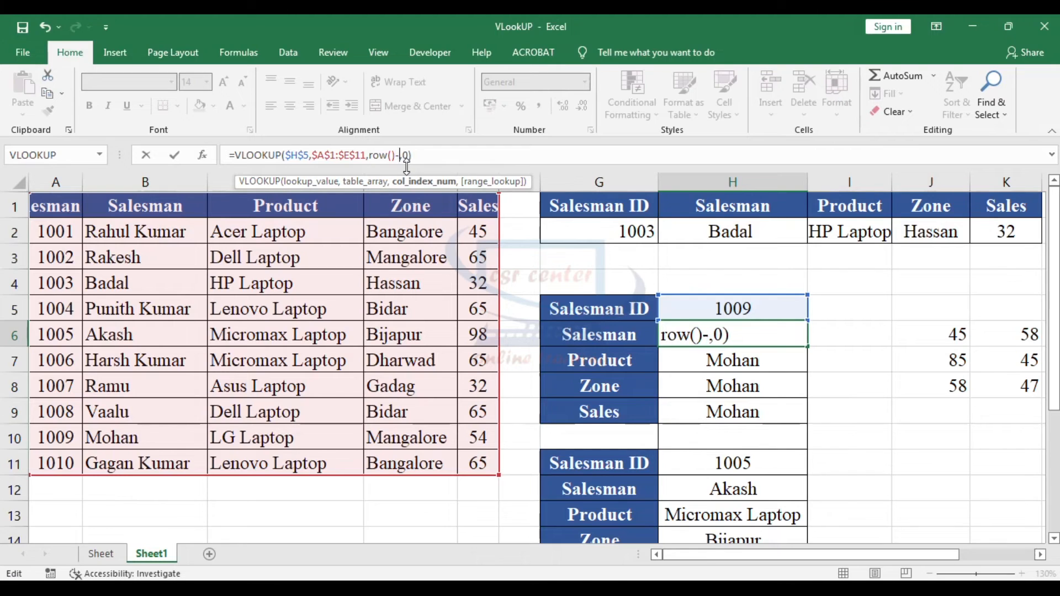
type("4")
key("Return")
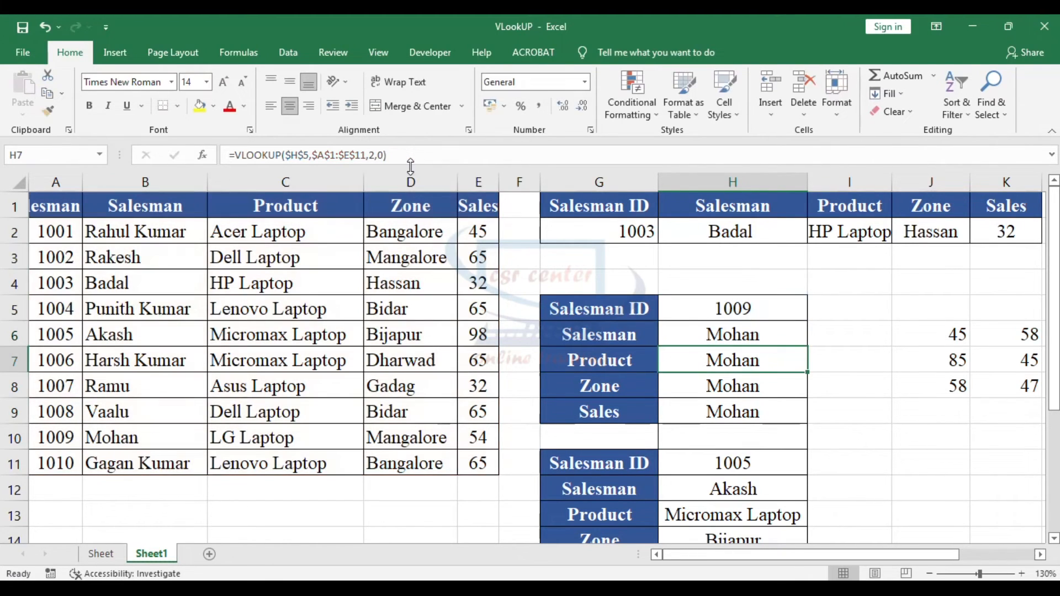
- Fill the ROW()-4 lookup formula from H6 down to H9 and check the results against source row 10
left_click(786, 337)
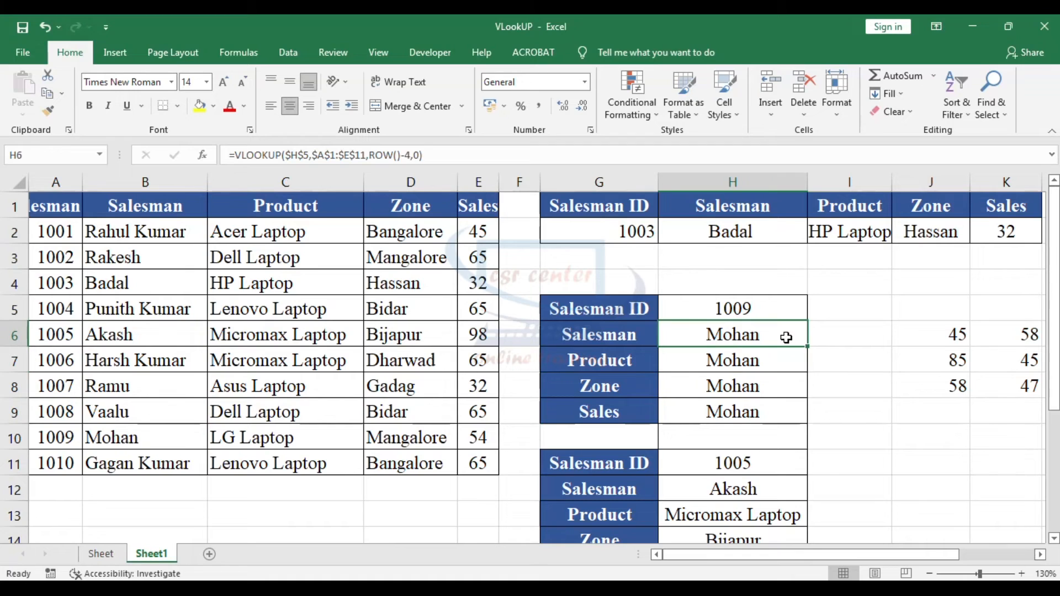
left_click_drag(807, 346, 804, 424)
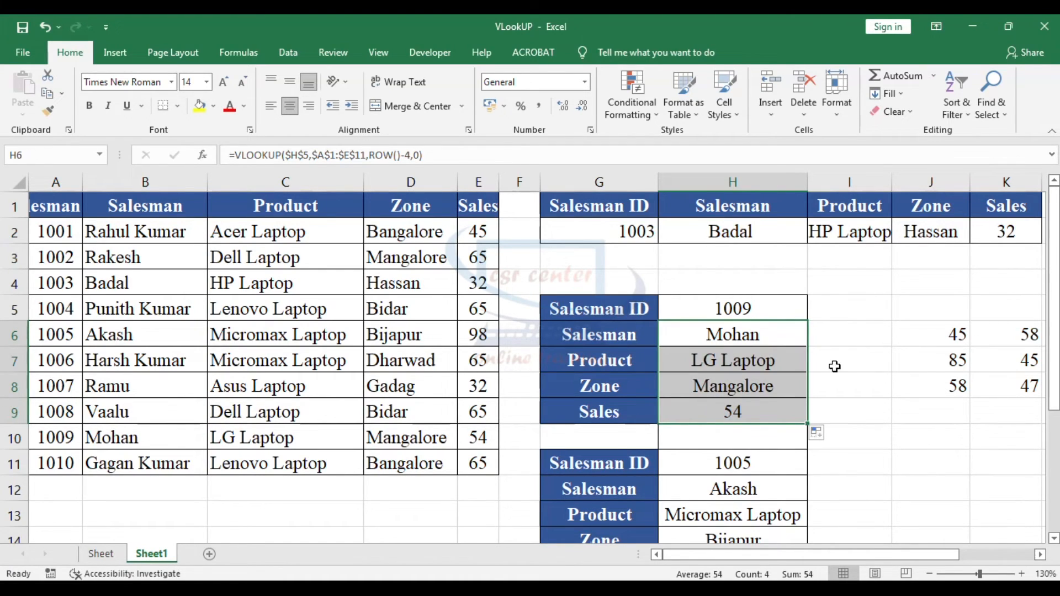
left_click(772, 337)
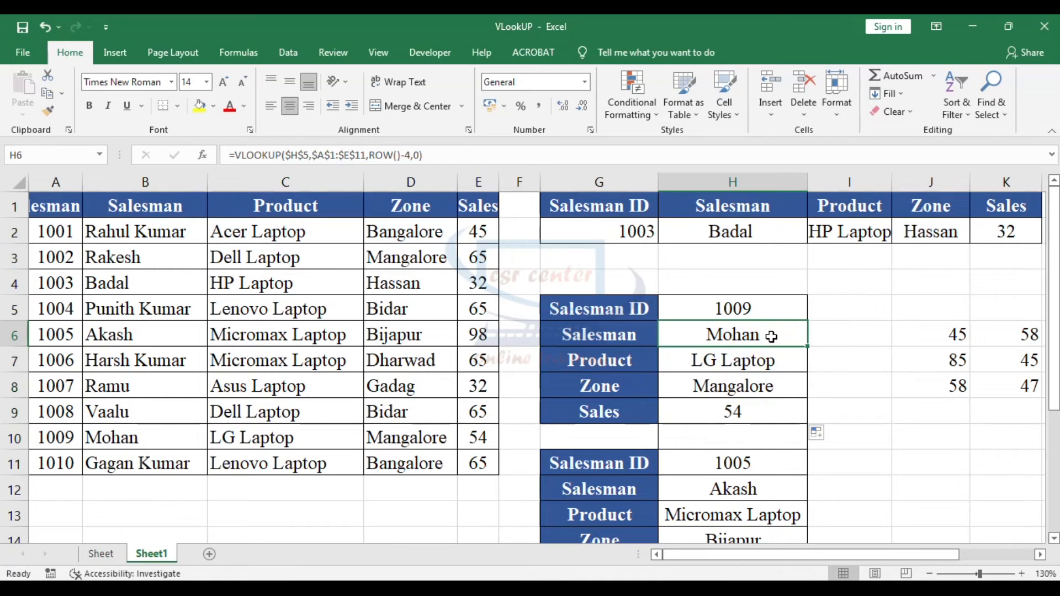
left_click(17, 438)
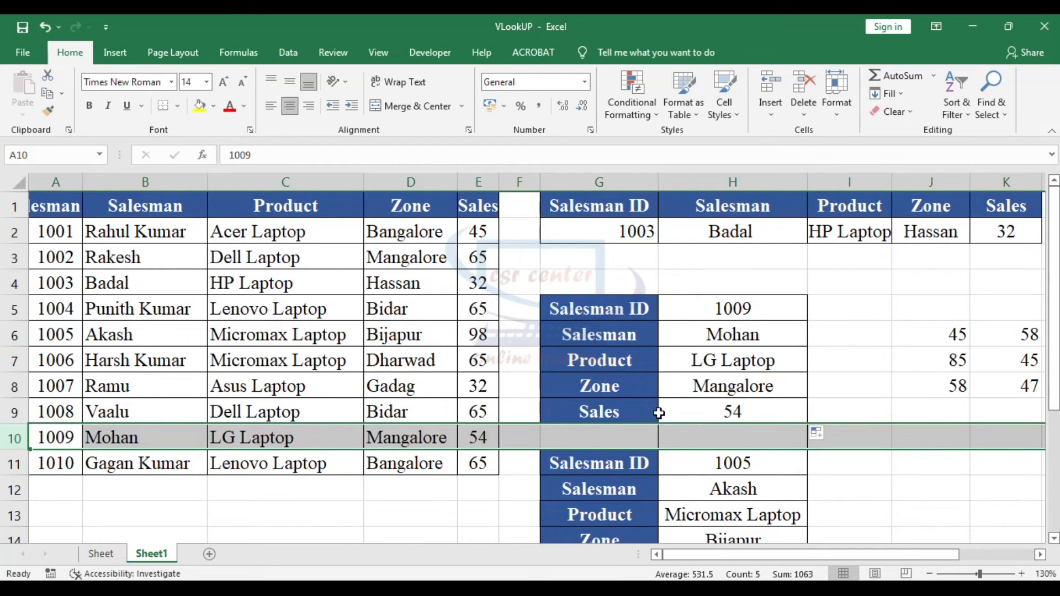
left_click(675, 401)
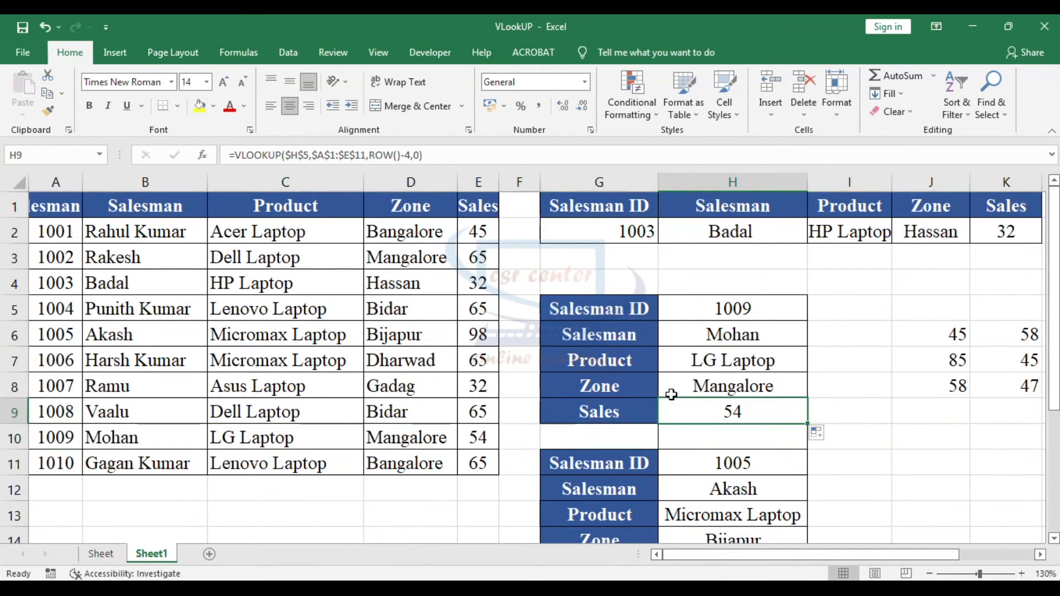
- Change the lookup ID in H5 to the first salesman ID of the source table and check results H6:H9
left_click(767, 308)
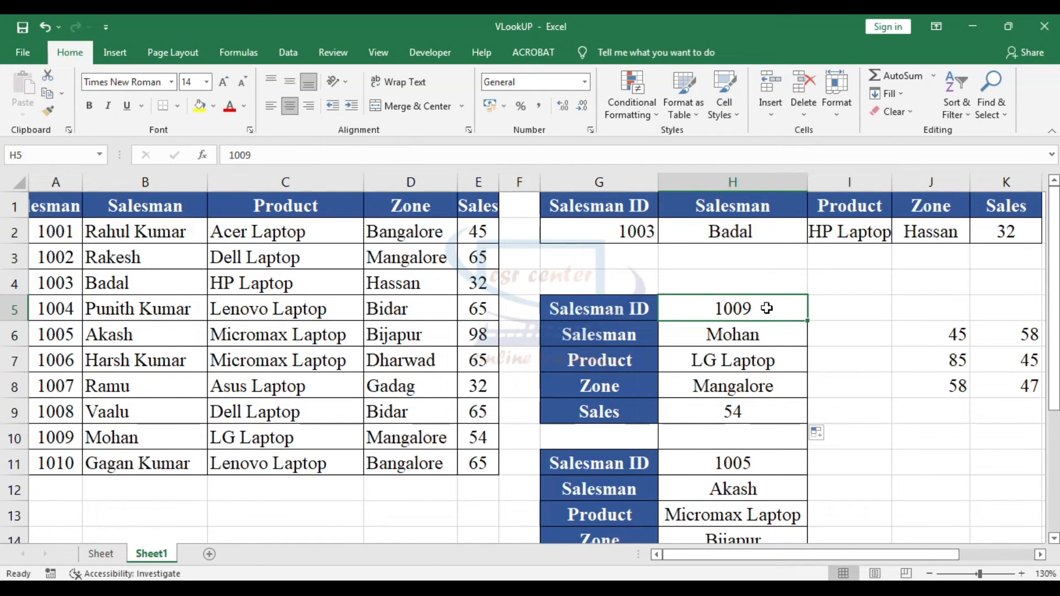
type("1001")
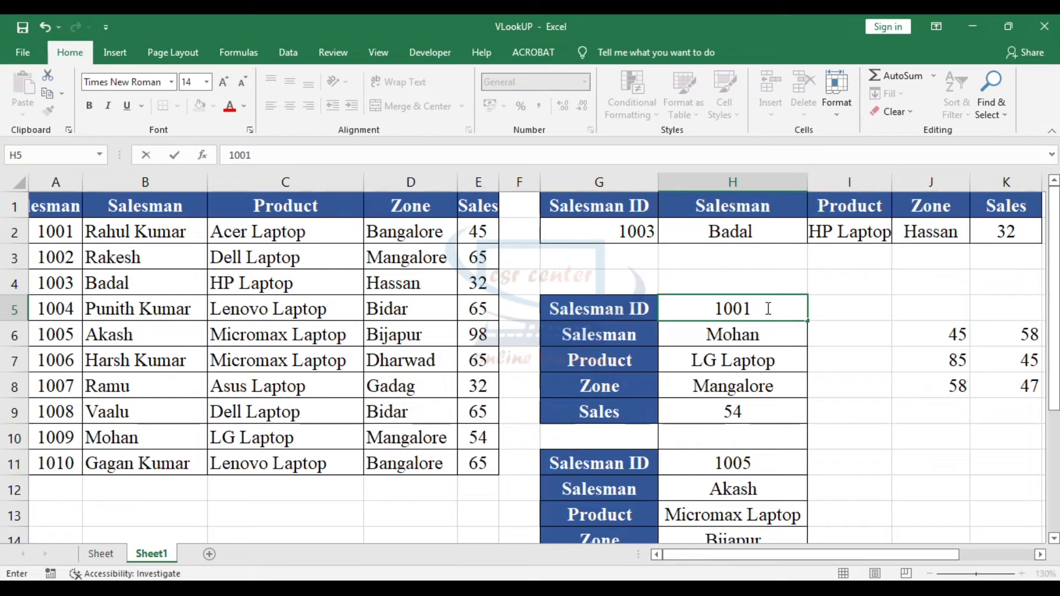
key("Return")
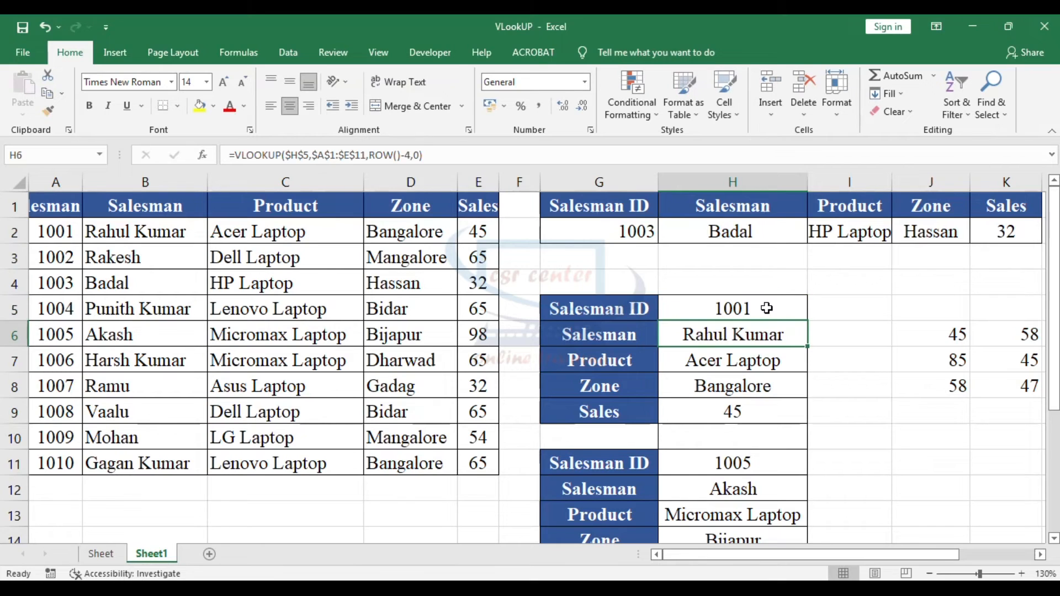
left_click_drag(696, 334, 771, 410)
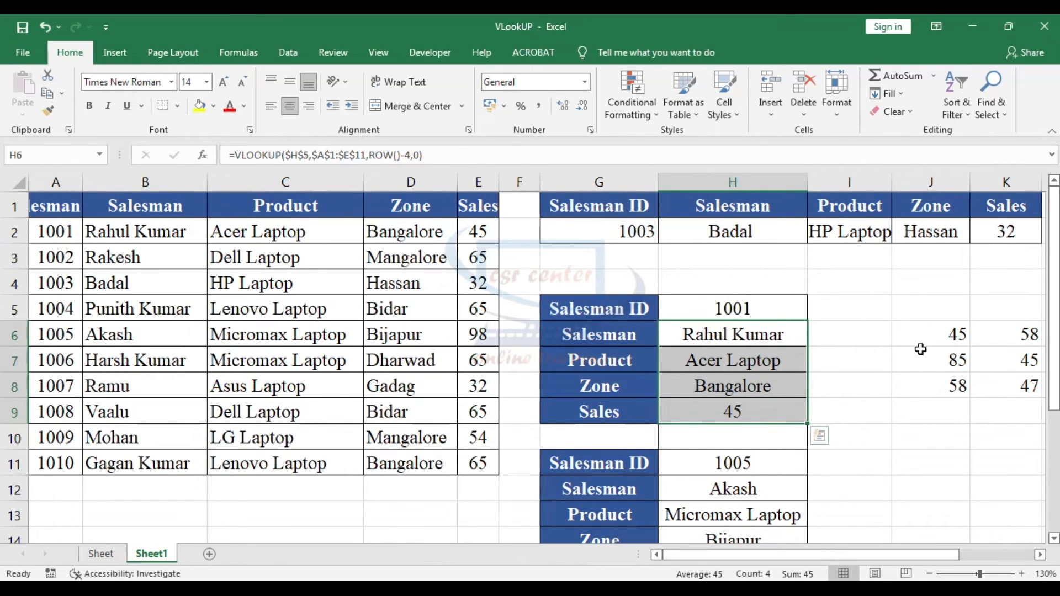
- Enter =ROW() in cell I6 and check the result against the sheet's row number
left_click_drag(746, 555, 769, 556)
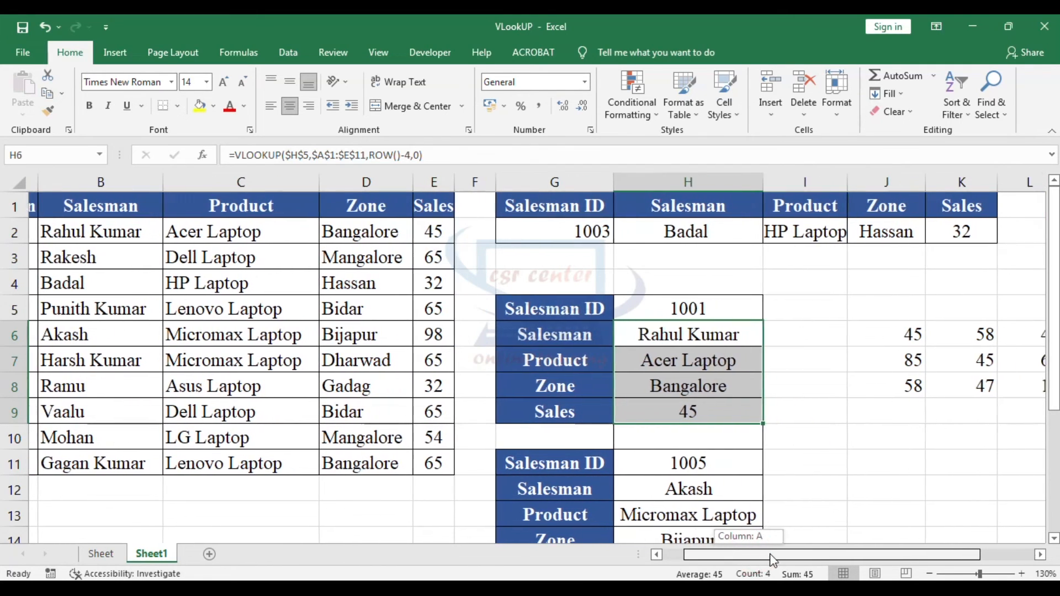
left_click(801, 335)
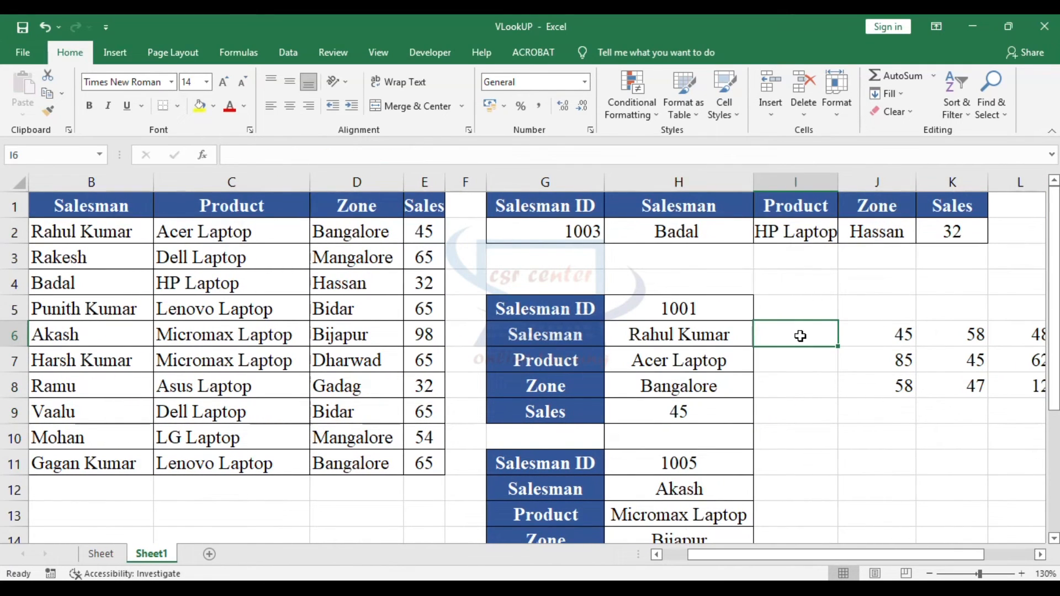
type("=")
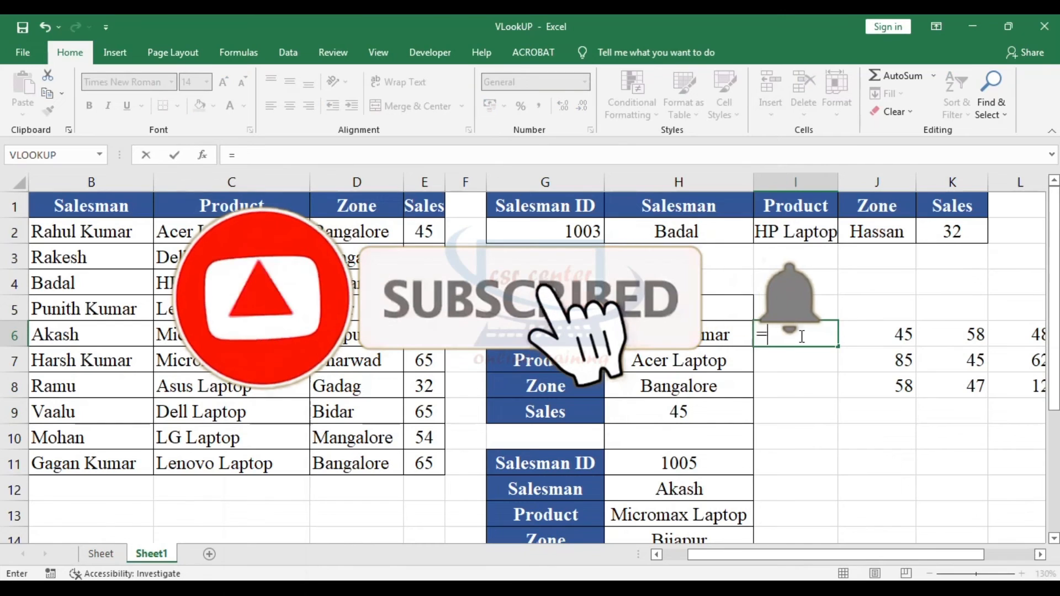
type("row")
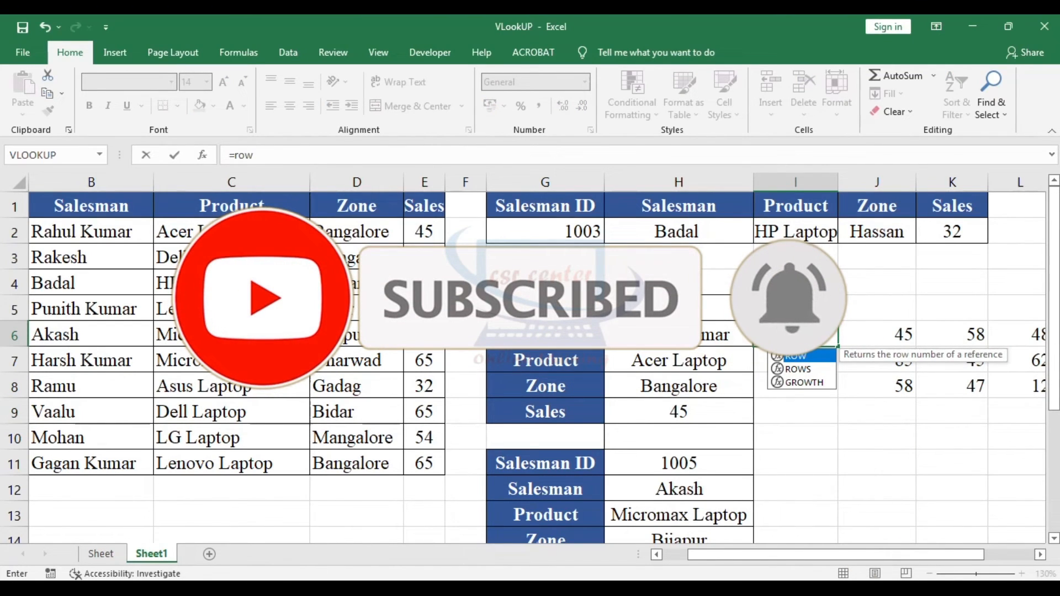
type("()")
key("Return")
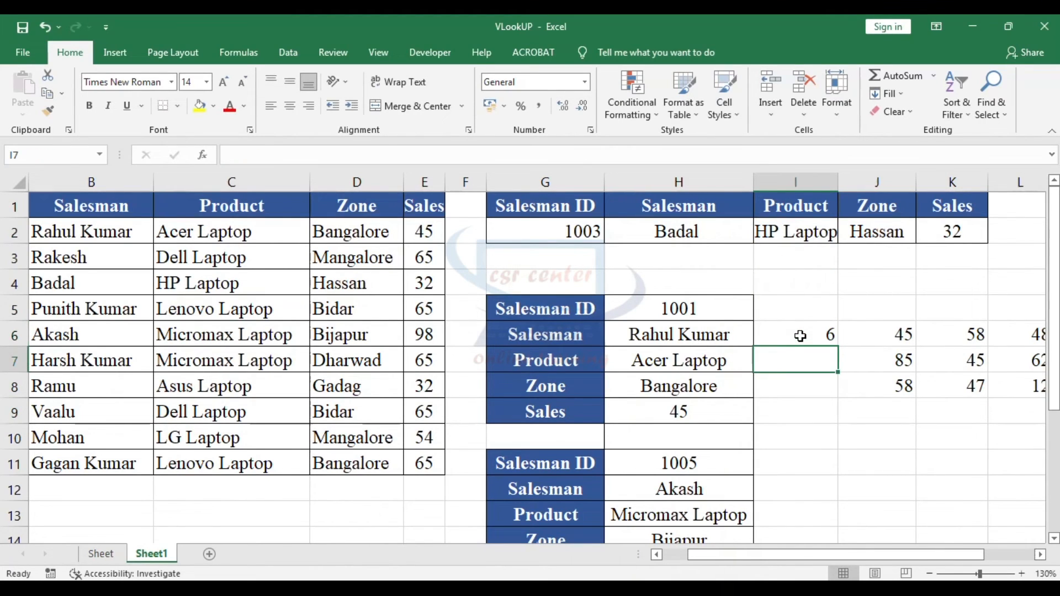
left_click(802, 335)
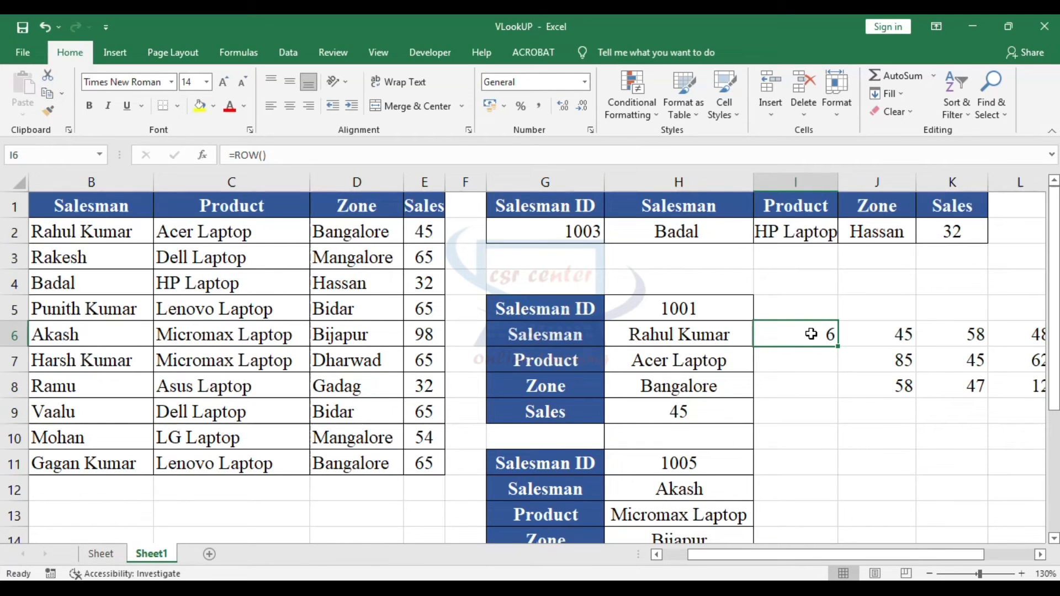
left_click(17, 336)
left_click(791, 334)
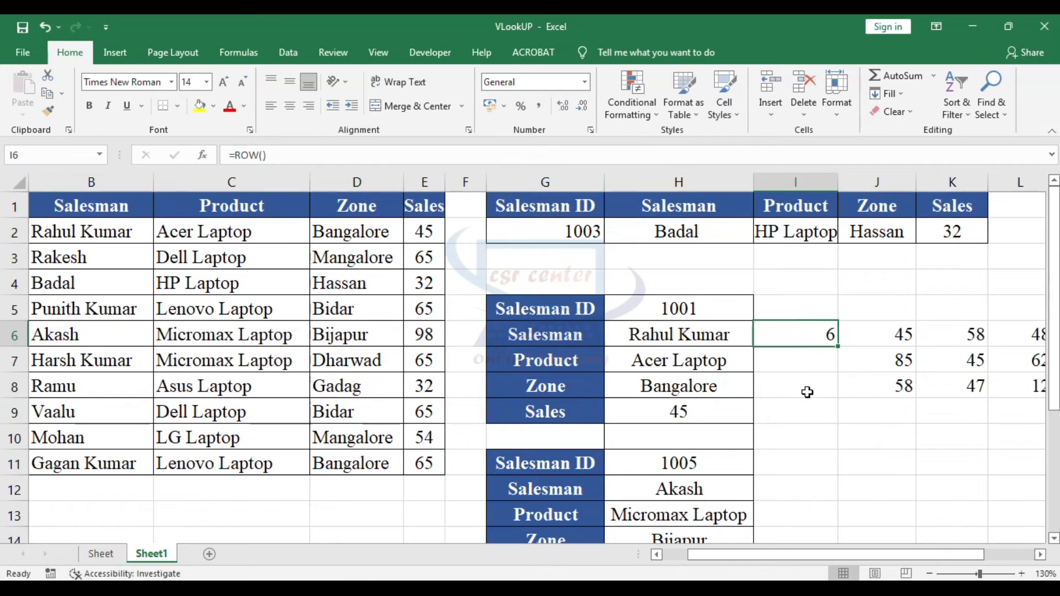
- Enter =ROW() in cell I9 and compare the result with that cell's row heading
left_click(808, 416)
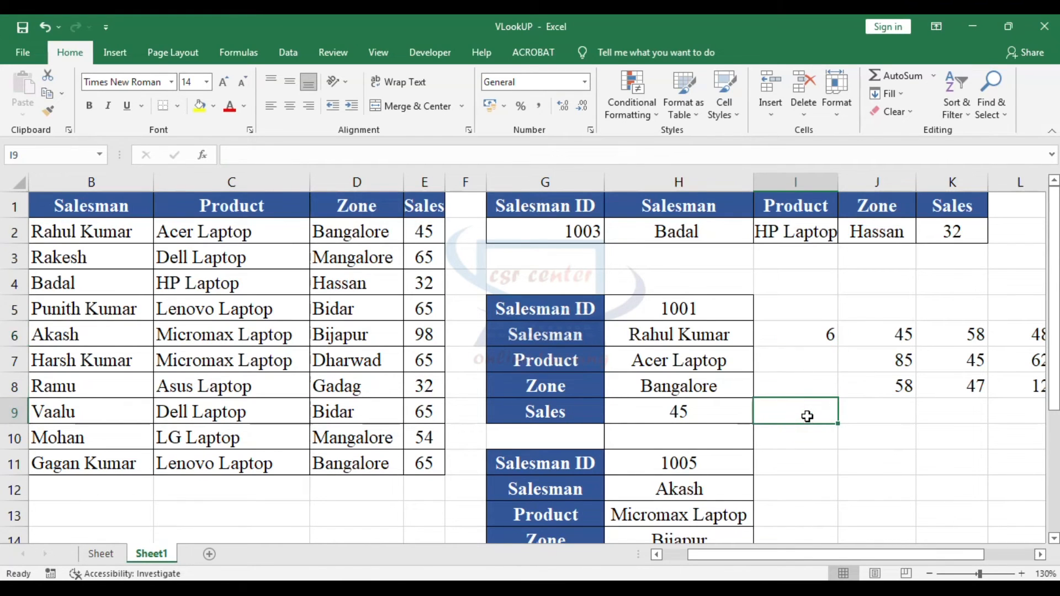
type("=ro")
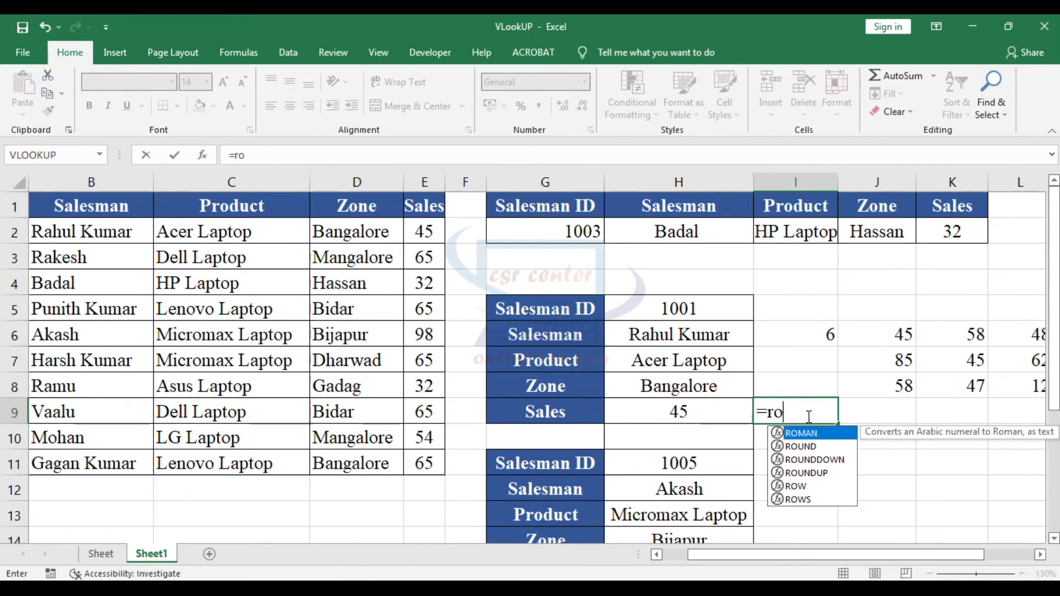
type("w()")
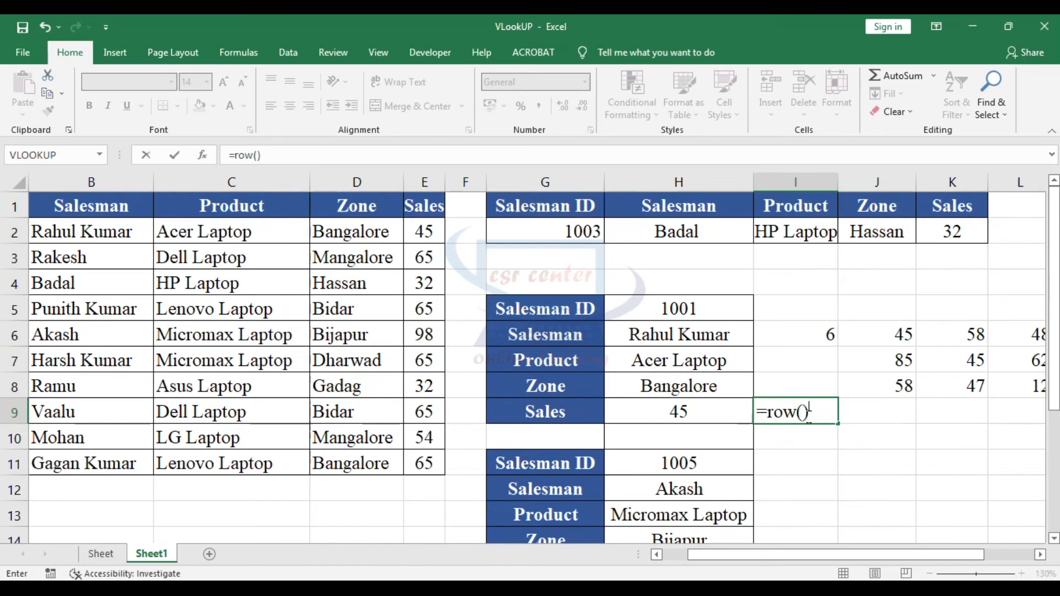
key("Return")
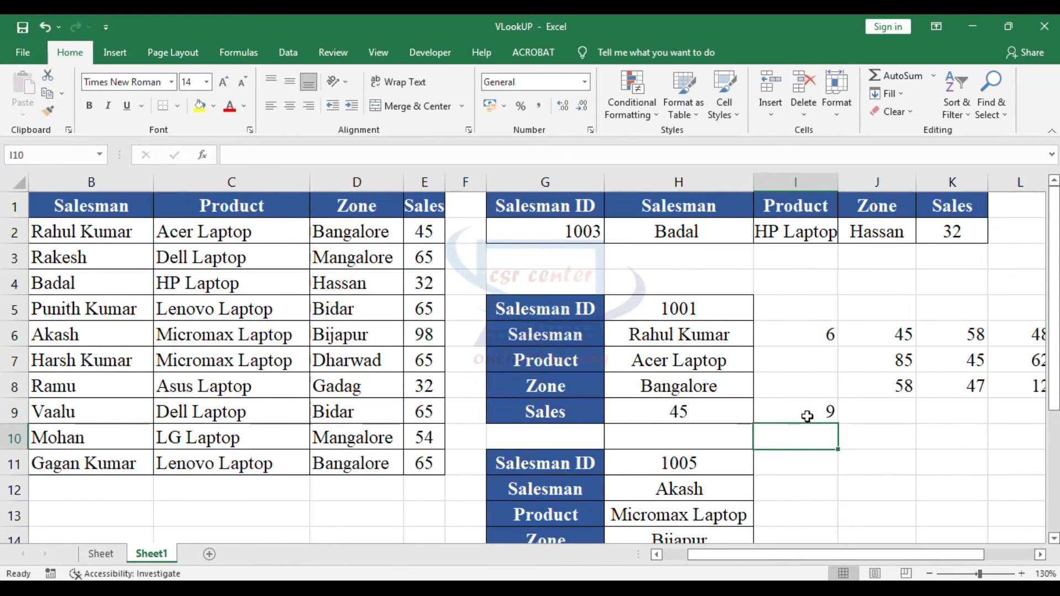
left_click(808, 412)
left_click(13, 412)
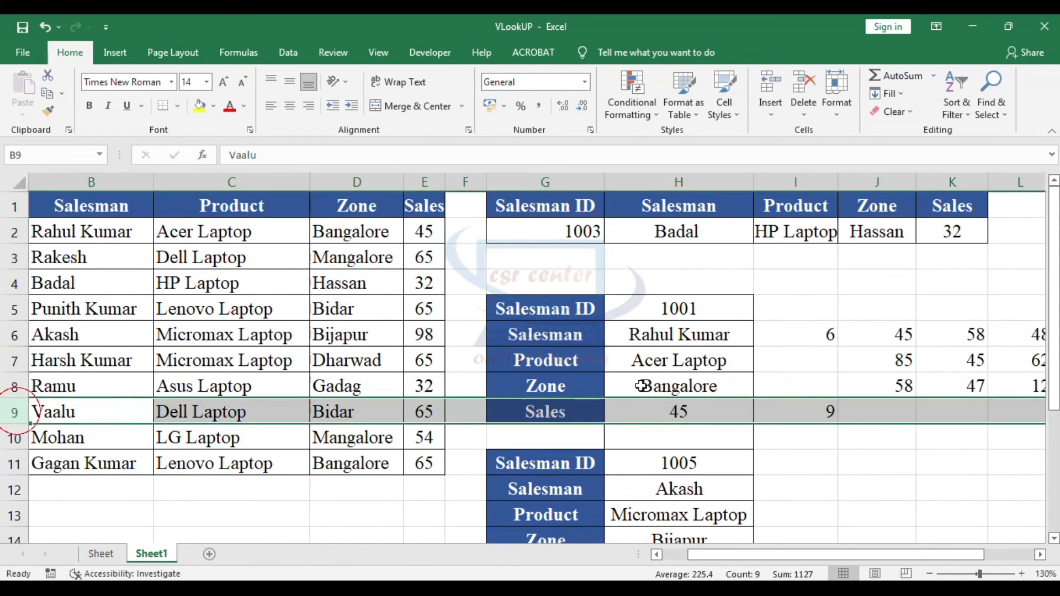
- Enter =ROW() in the empty cell H54 and compare the result with the row heading
scroll(727, 385, "down", 15)
left_click(670, 417)
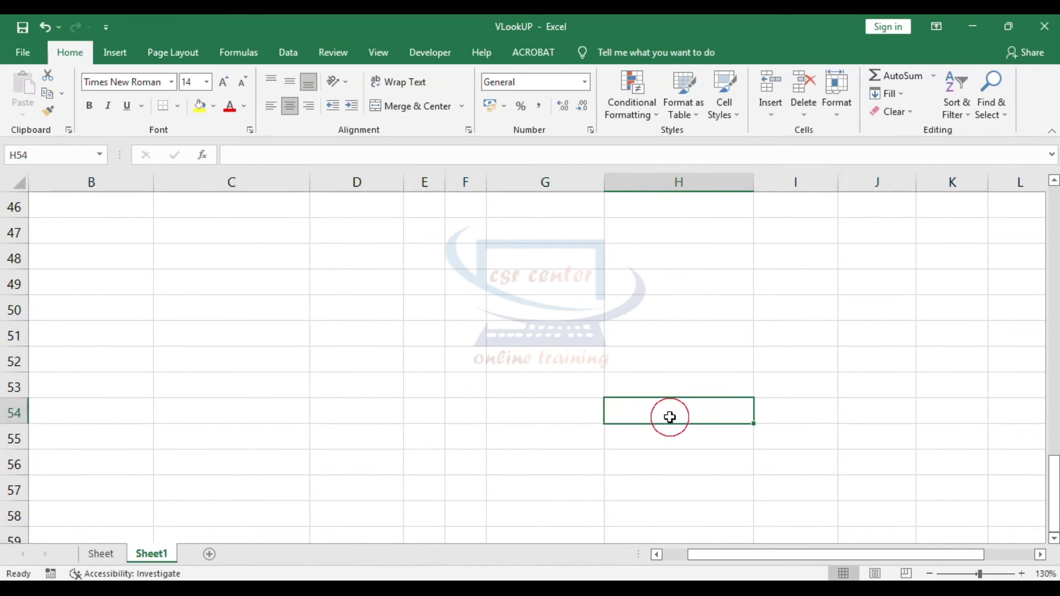
type("=")
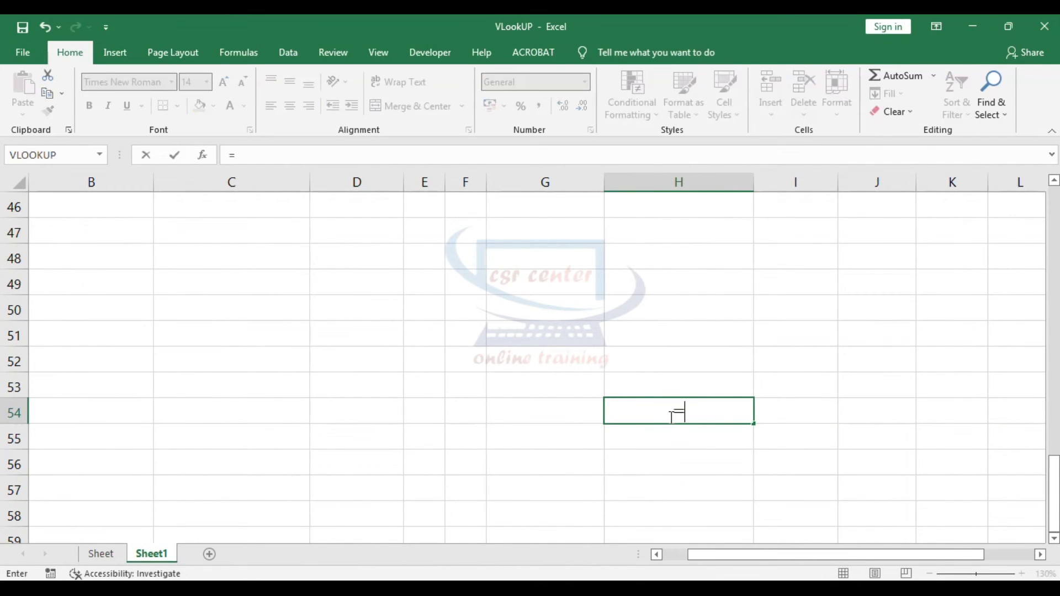
type("row")
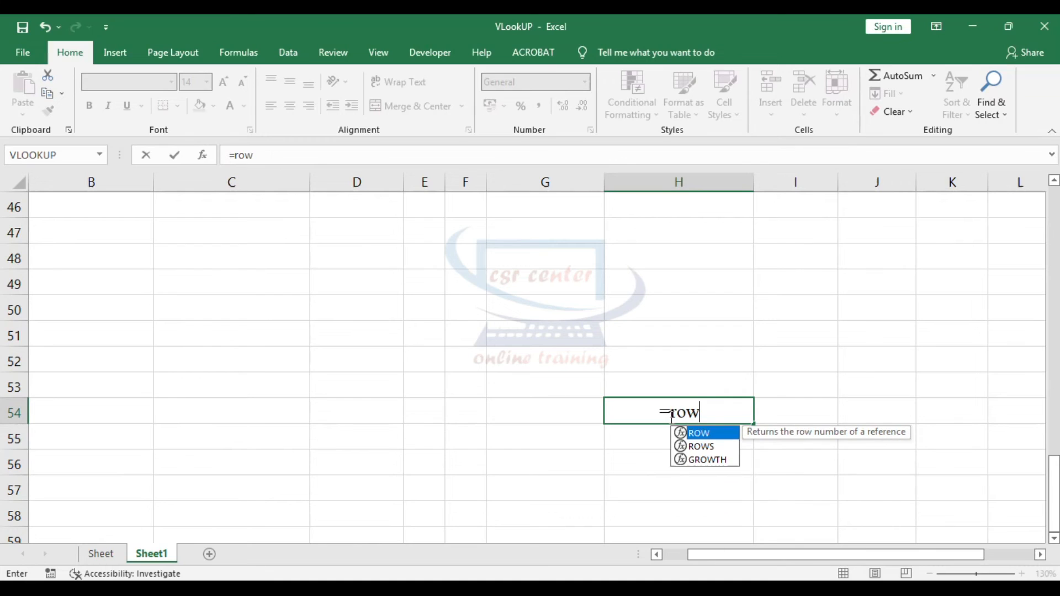
type("()")
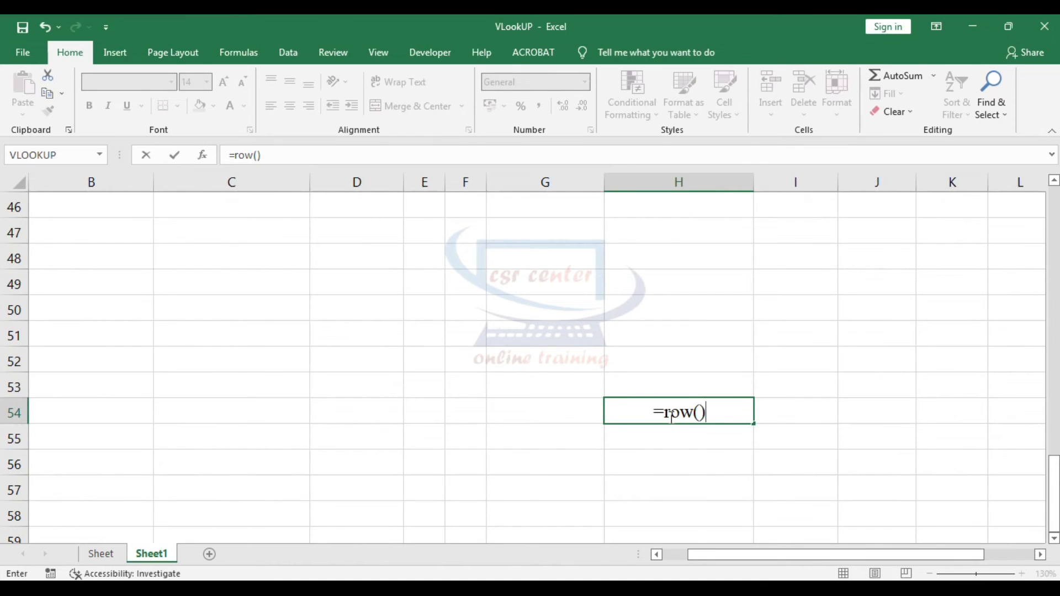
key("Return")
left_click(707, 416)
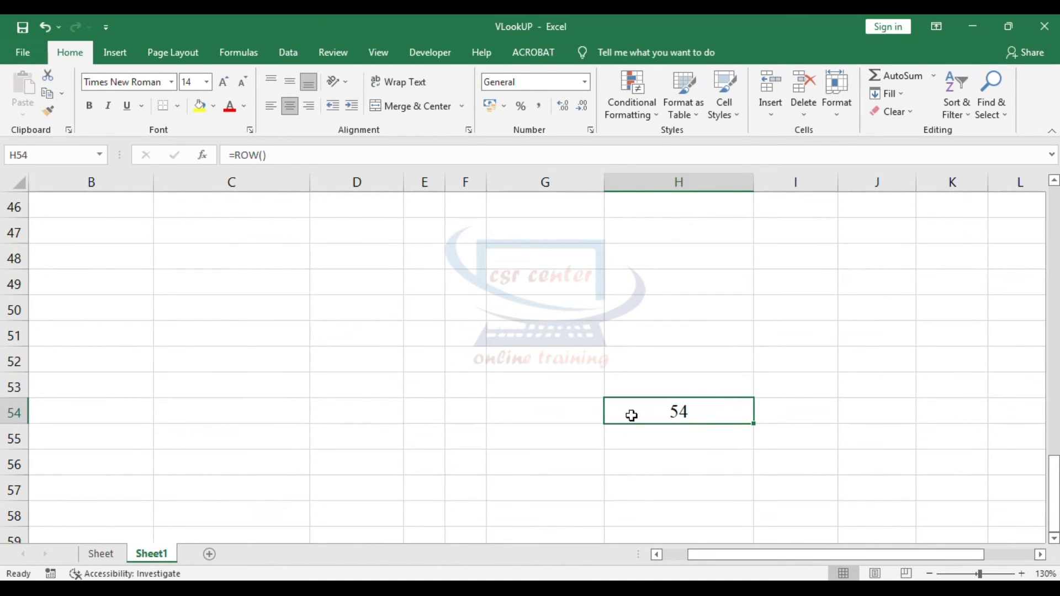
left_click(15, 413)
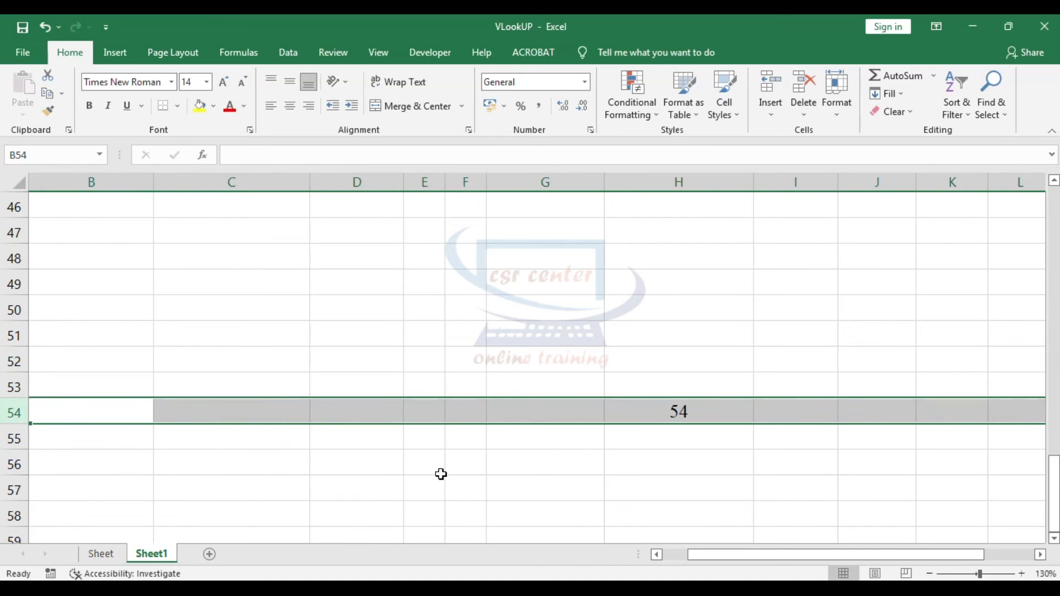
- Enter =COLUMN() in cell C54 and compare it with the ROW formula in H54
left_click(243, 409)
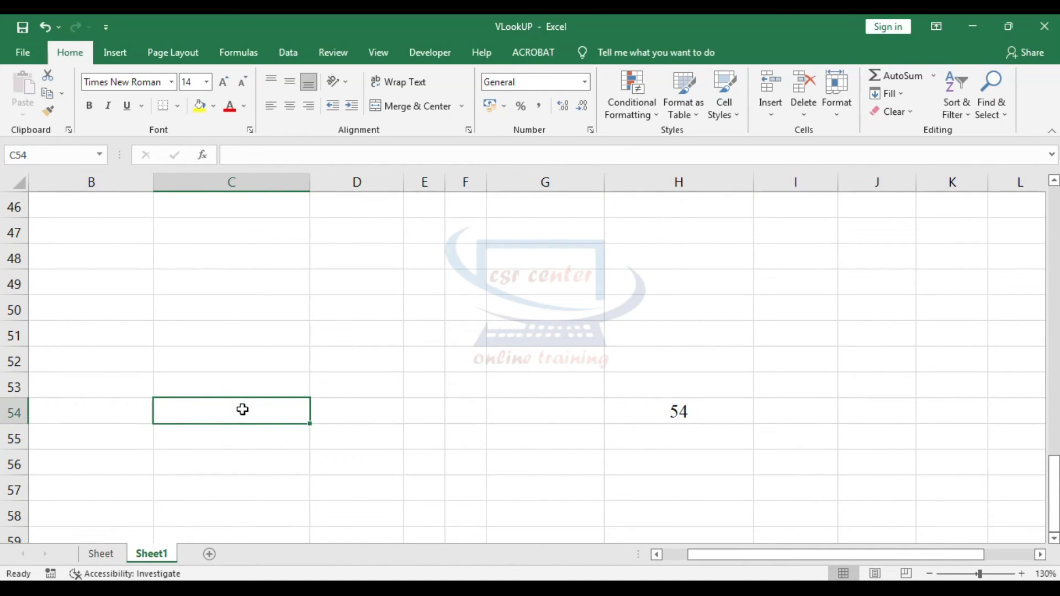
type("=")
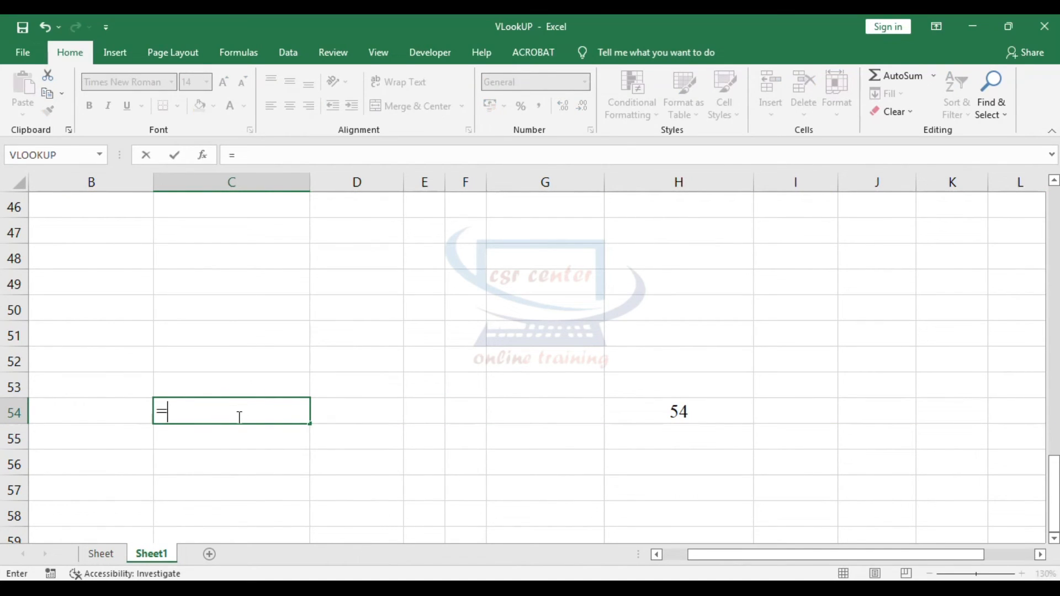
type("co")
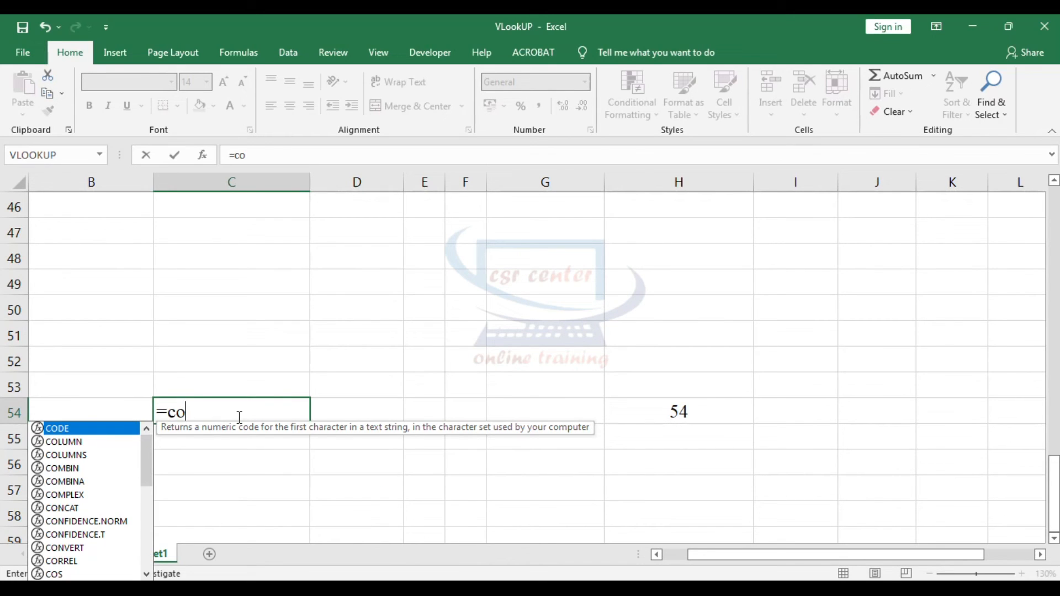
double_click(77, 445)
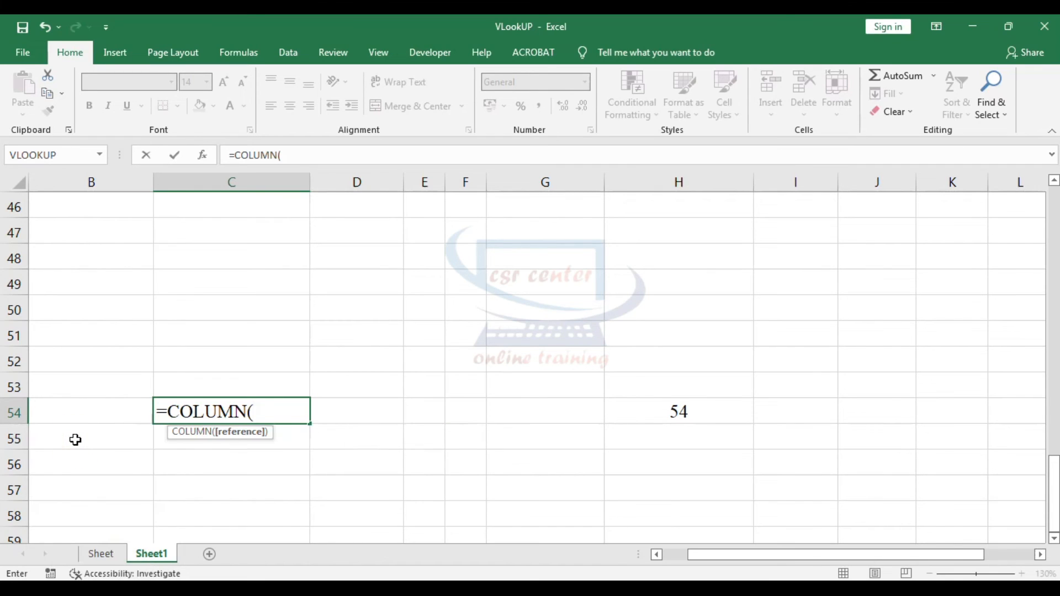
type(")")
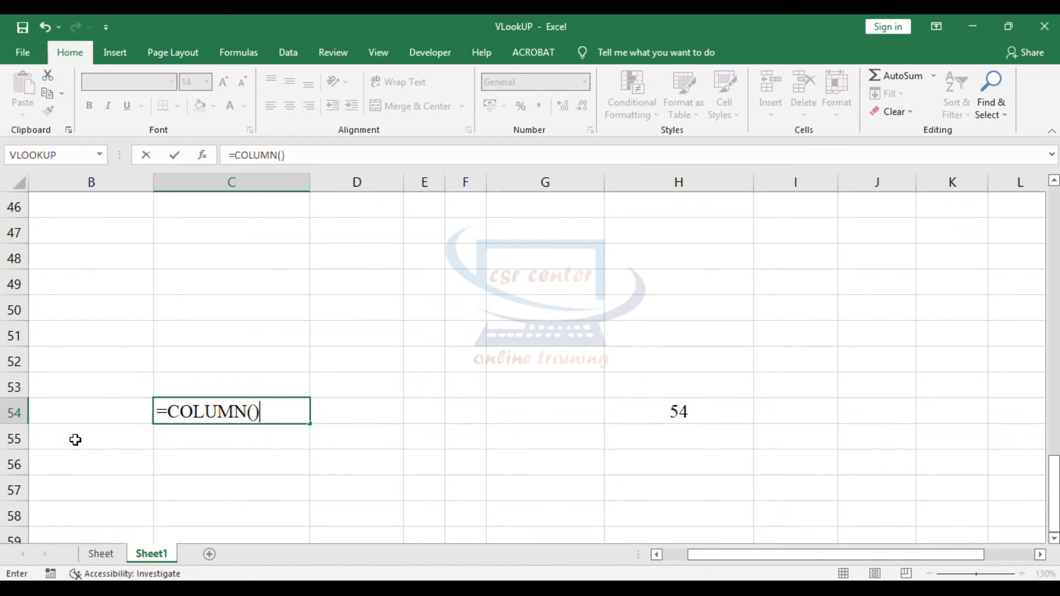
key("Return")
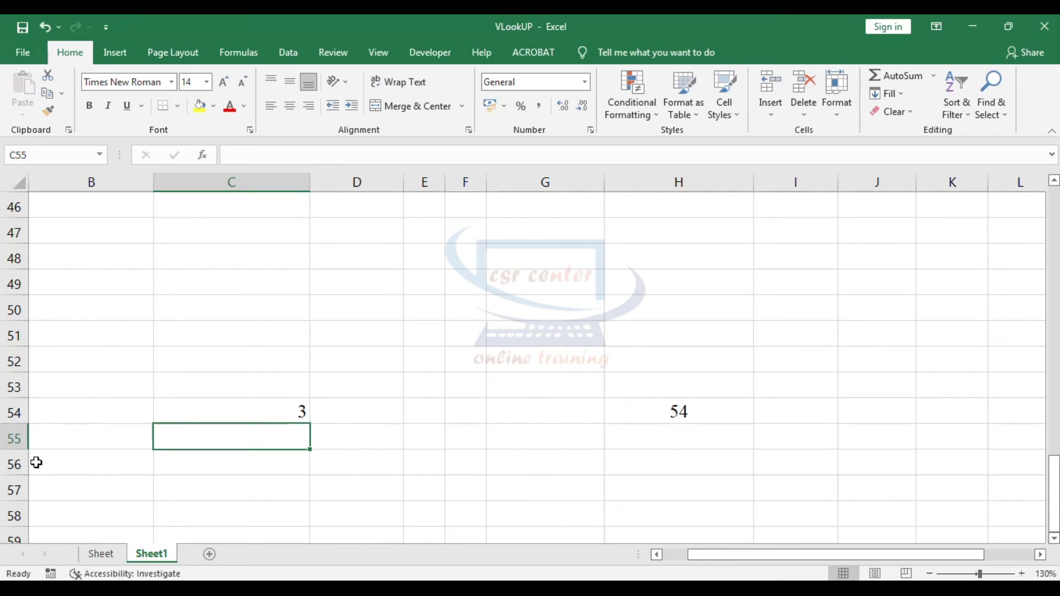
left_click(228, 417)
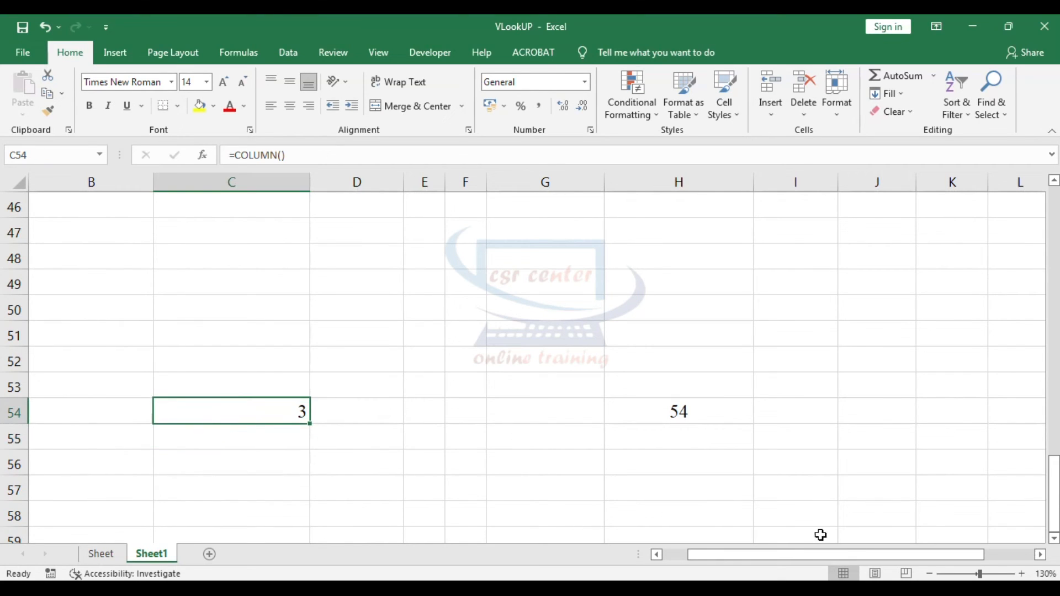
left_click_drag(721, 555, 698, 555)
left_click(762, 412)
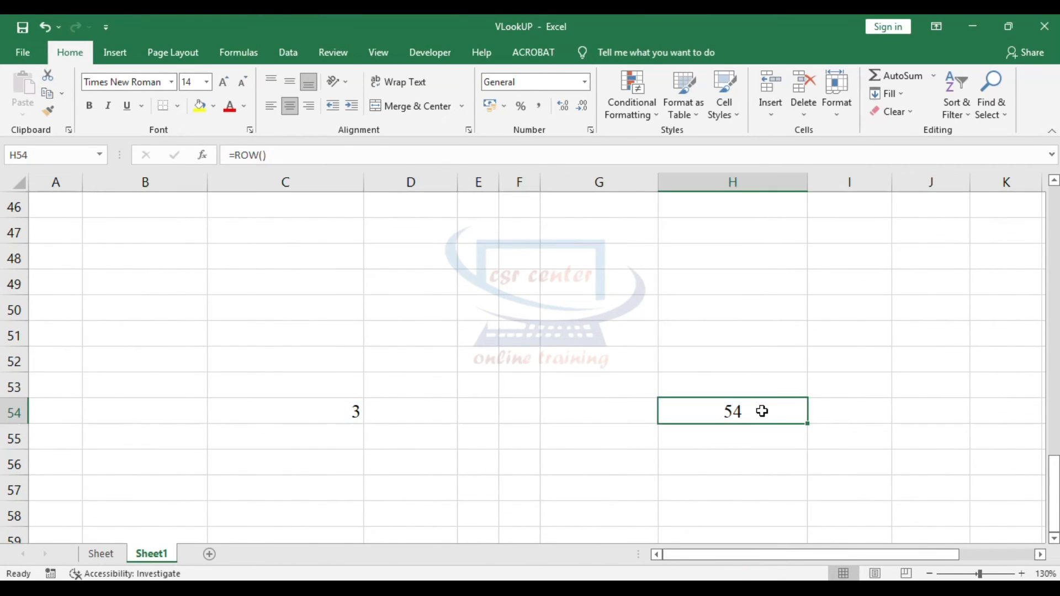
left_click(283, 408)
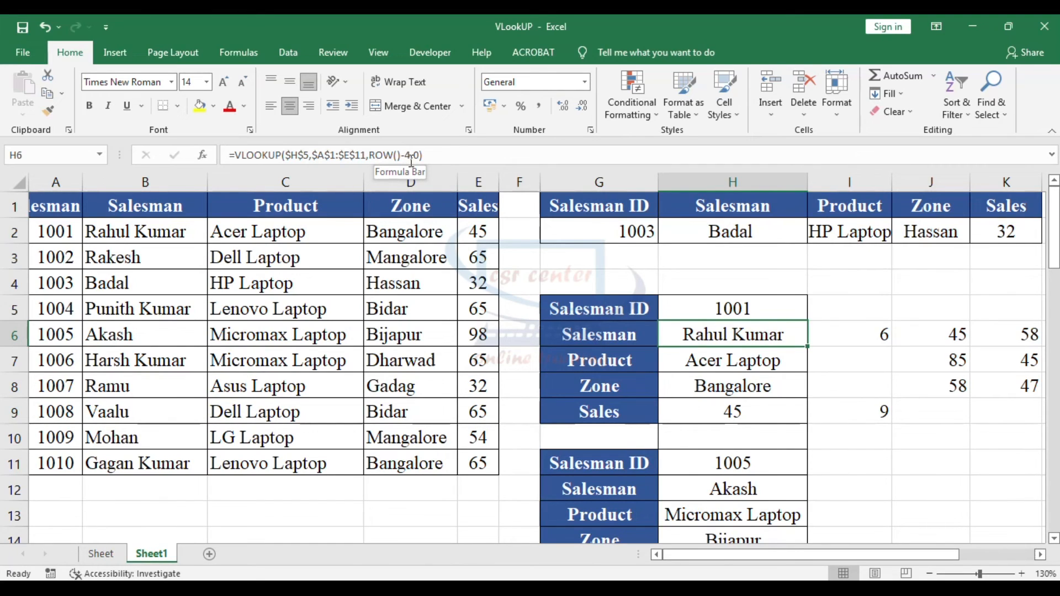
- Clear the test ROW formulas from cells I6 and I9
left_click(856, 334)
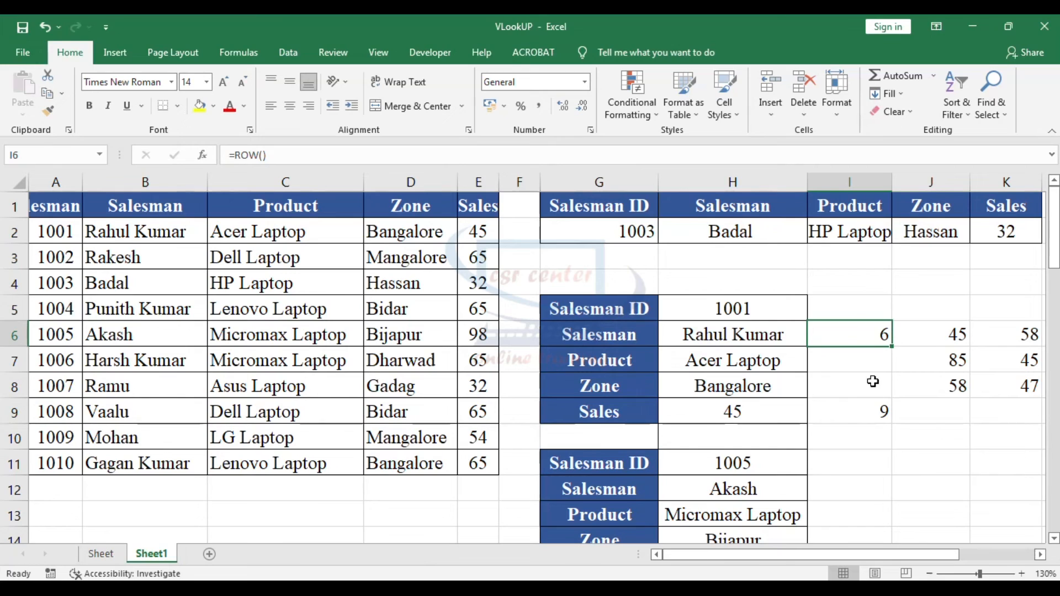
key("Delete")
left_click(881, 413)
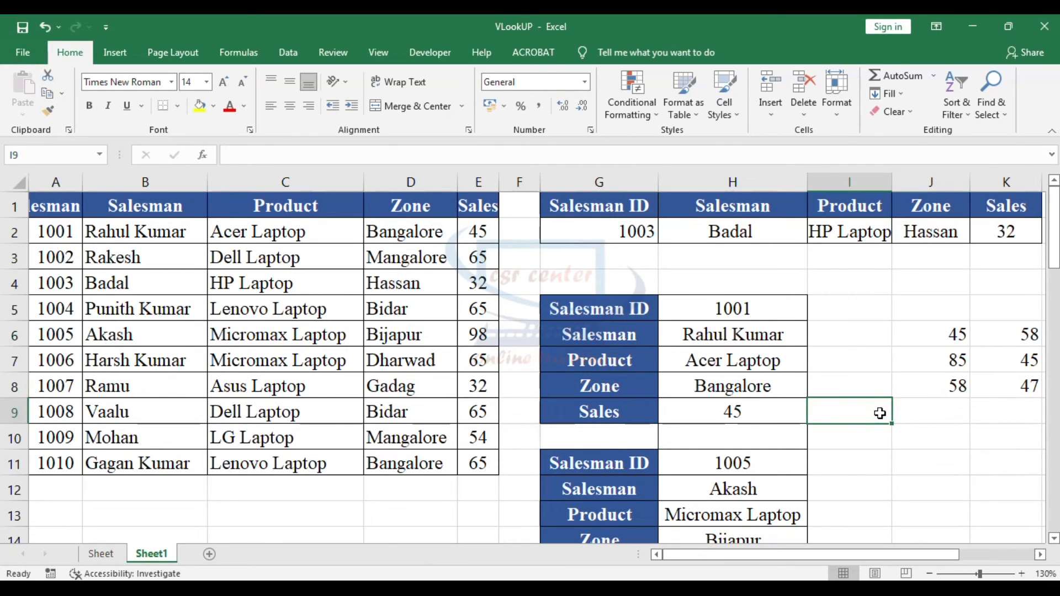
- Enter =ROW() in I6 again and compare it with row 6 and the ROW()-4 column index in H6
left_click(856, 330)
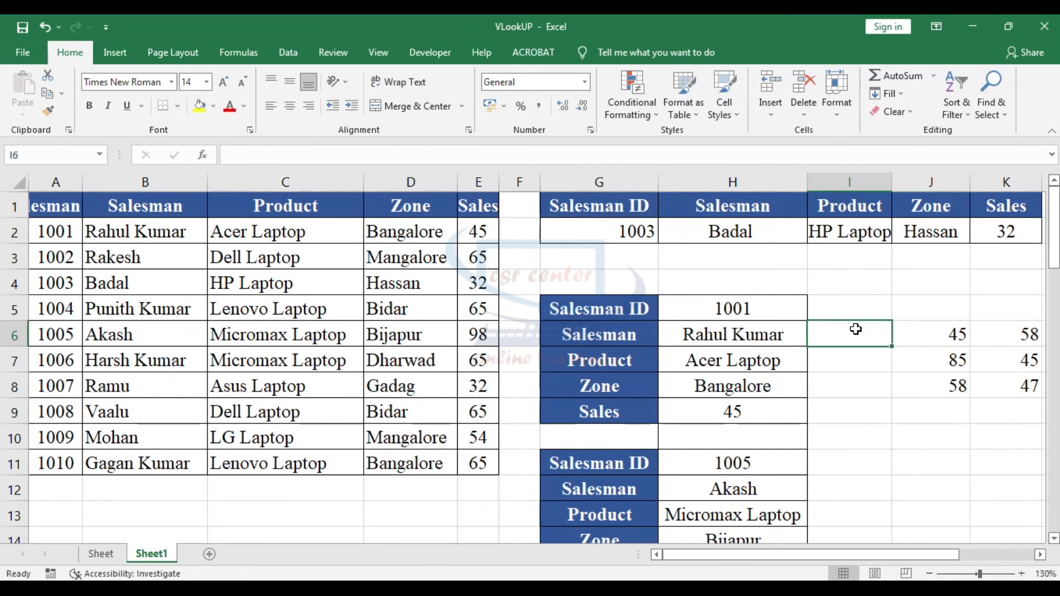
type("=ro")
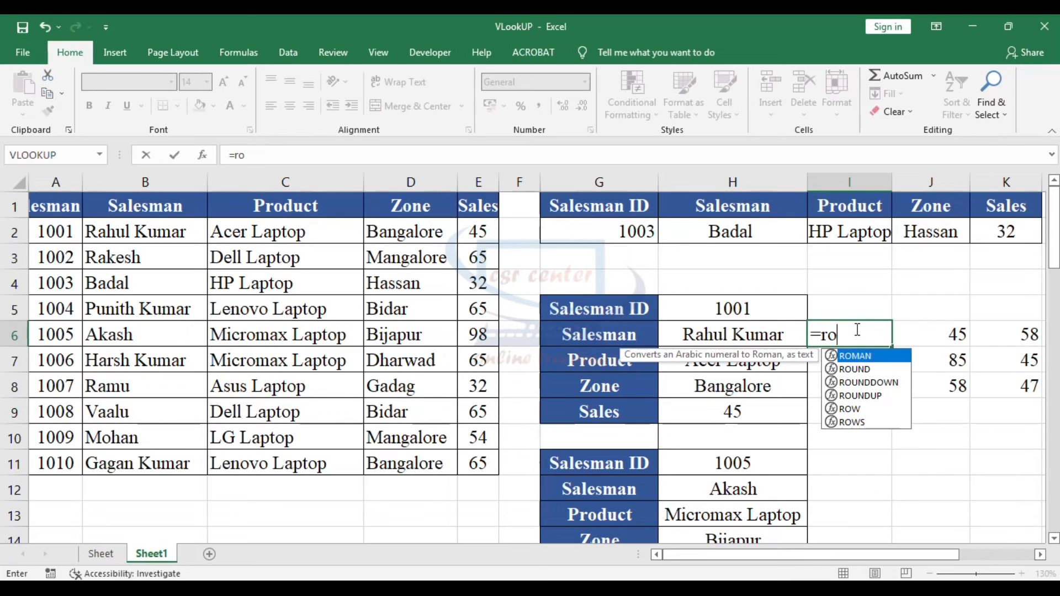
type("w(")
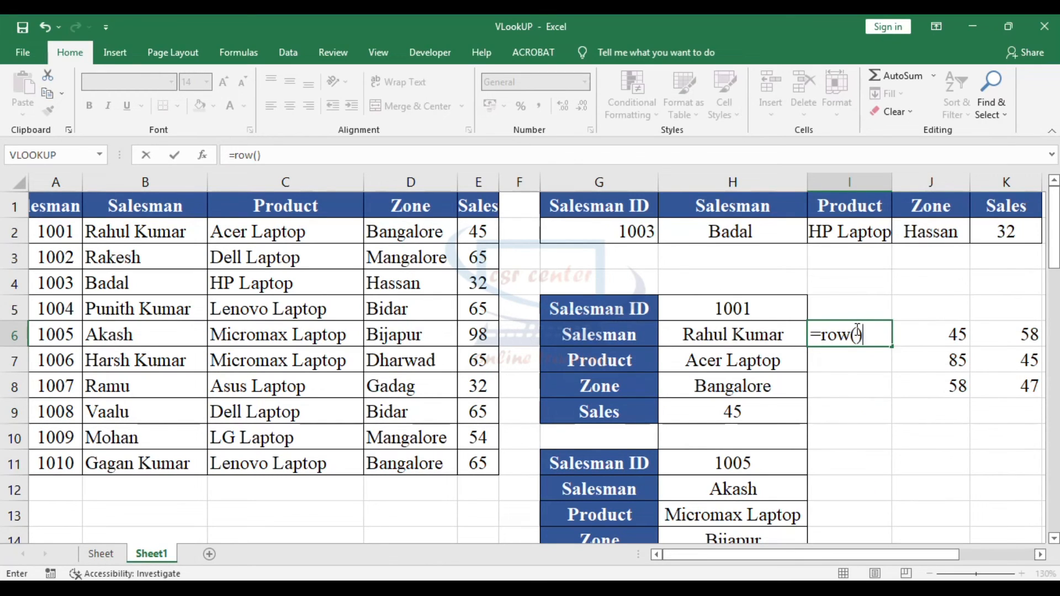
key("Return")
left_click(865, 331)
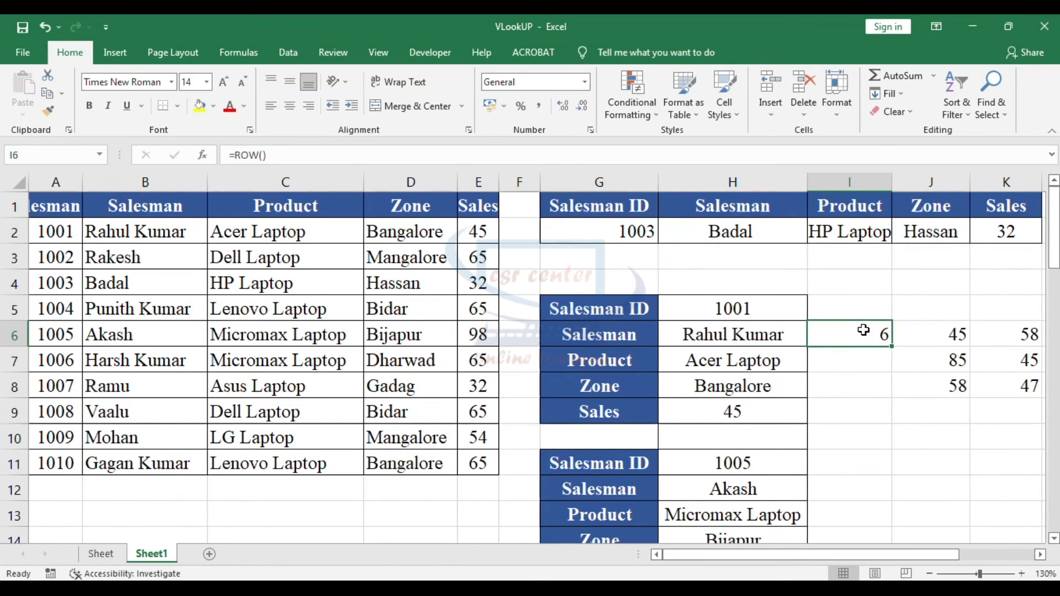
left_click(12, 335)
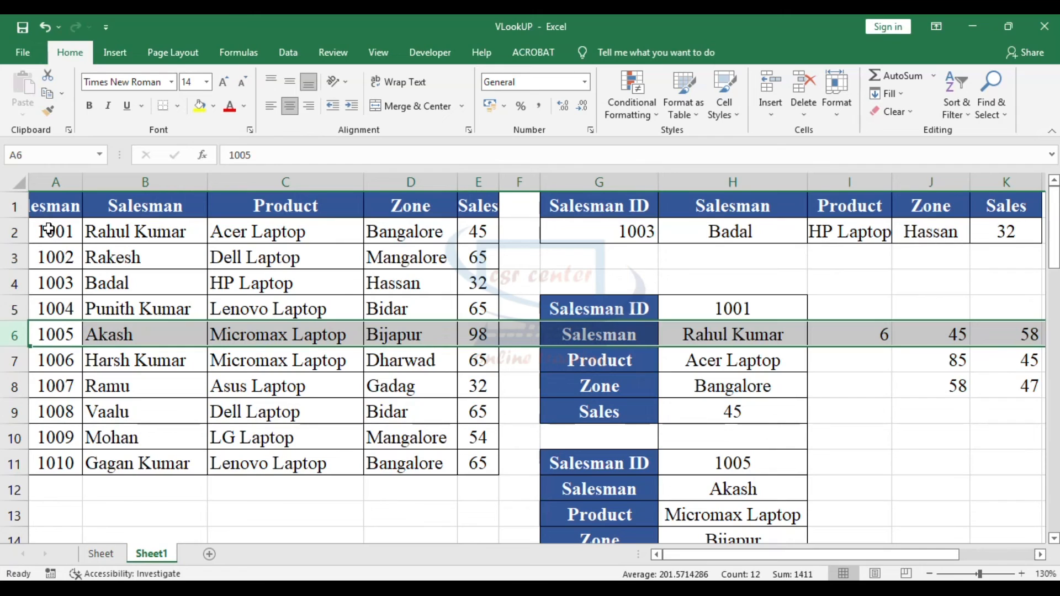
left_click(746, 336)
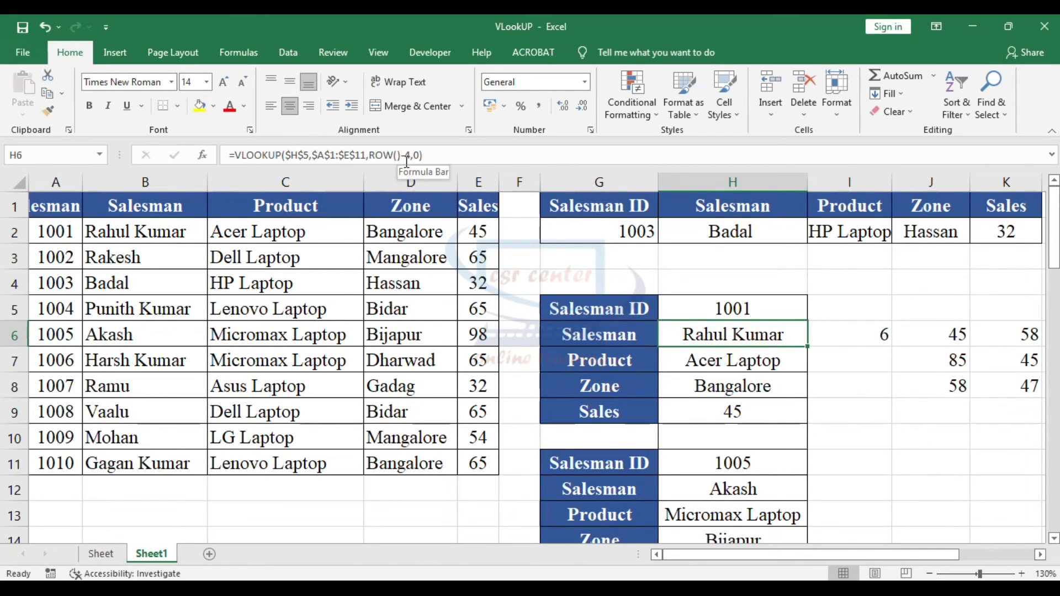
- Compare the source record in A6 and the horizontal VLOOKUP formula in H2 with the vertical VLOOKUP formula in H6
left_click(42, 336)
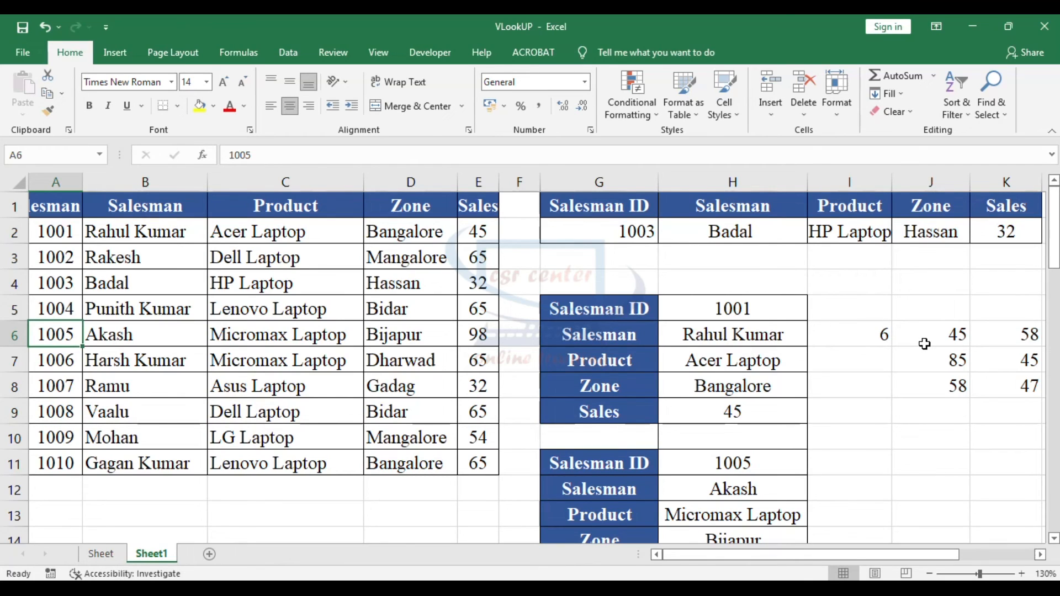
left_click(840, 386)
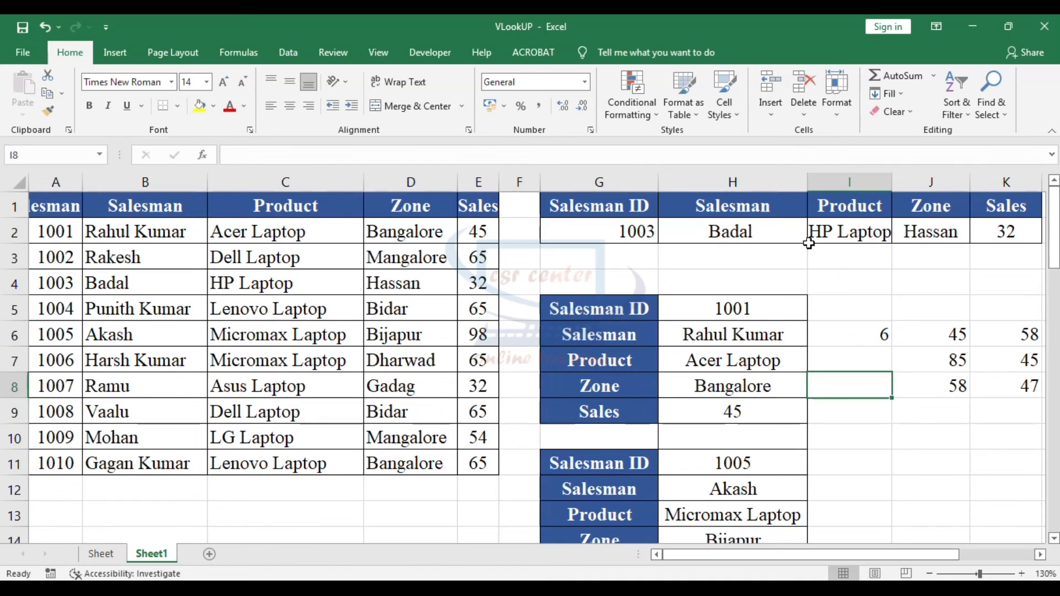
left_click(733, 233)
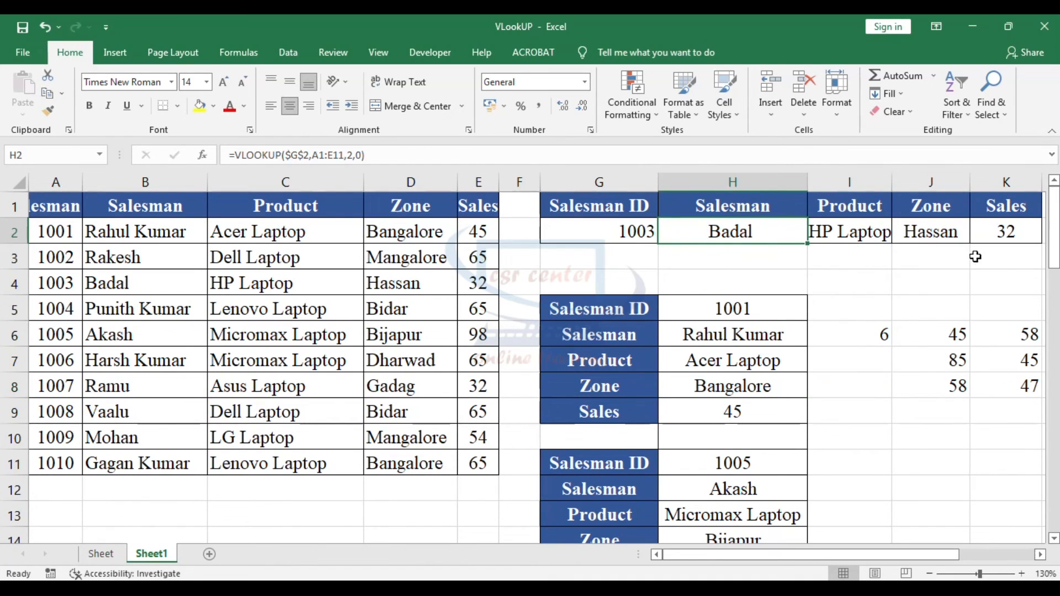
left_click(785, 340)
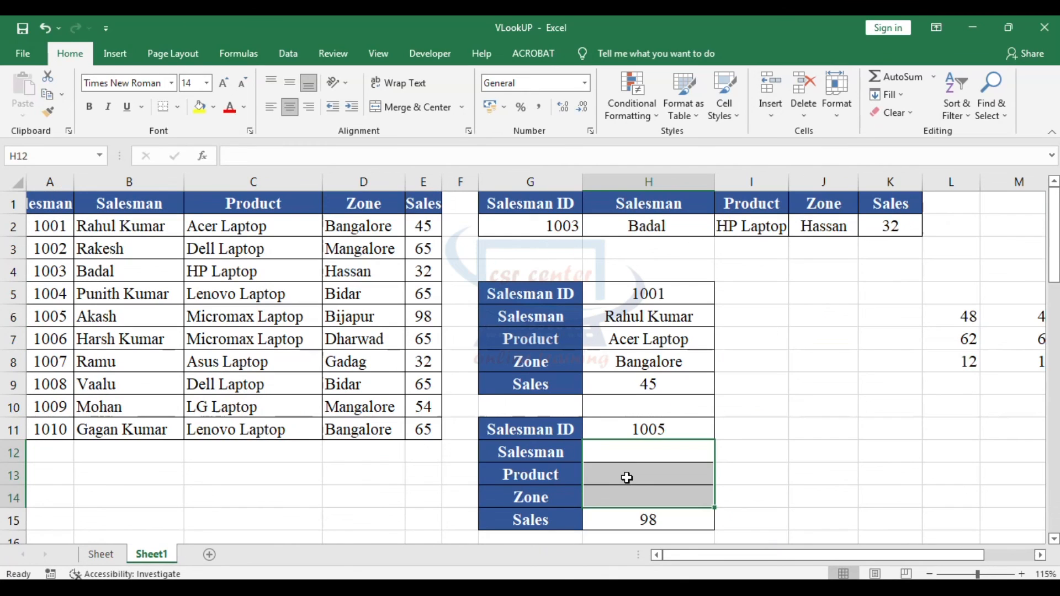
- Clear the results in H12:H15 and start a VLOOKUP formula in H12 with $H$11 as the absolute lookup value
left_click_drag(628, 475, 637, 514)
key("Delete")
left_click(660, 453)
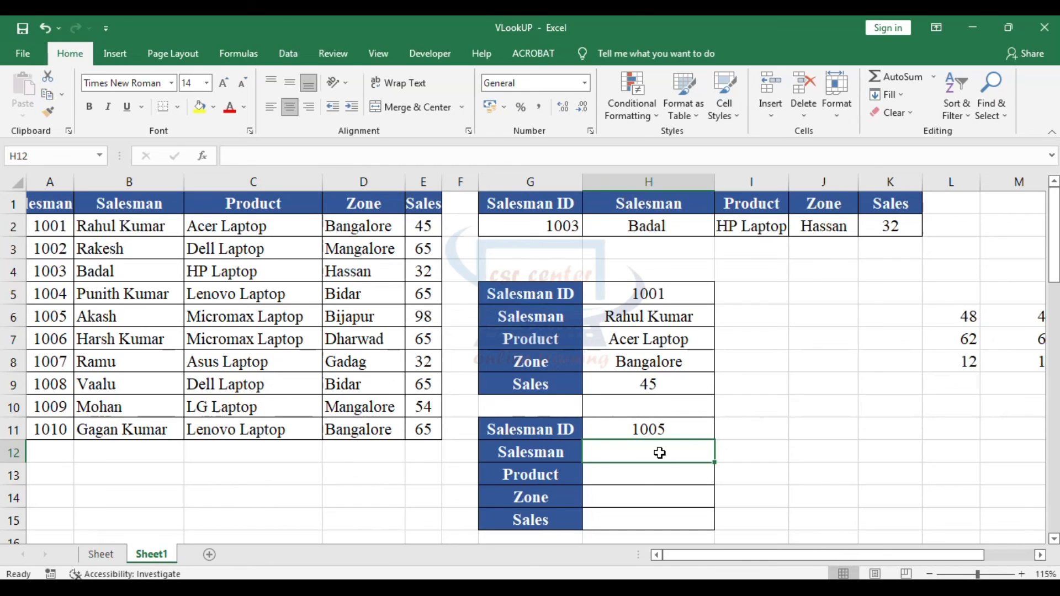
type("=v")
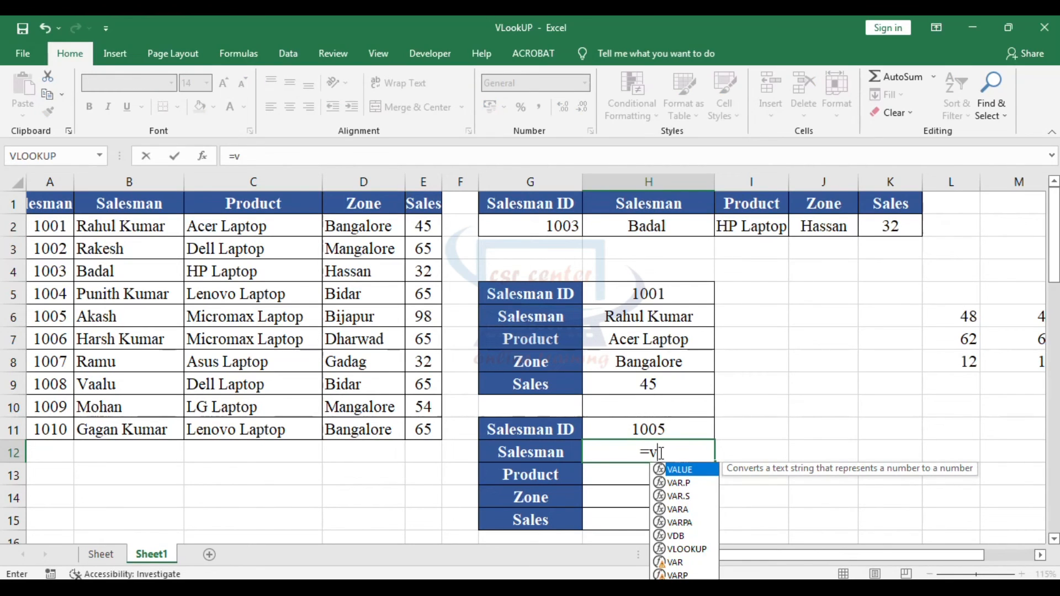
double_click(697, 549)
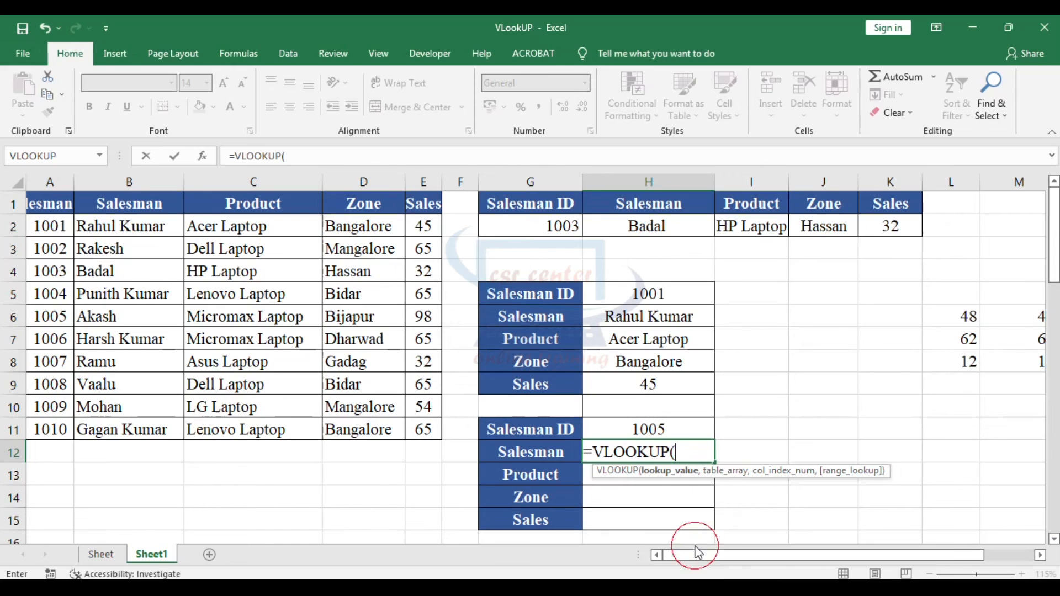
left_click(674, 431)
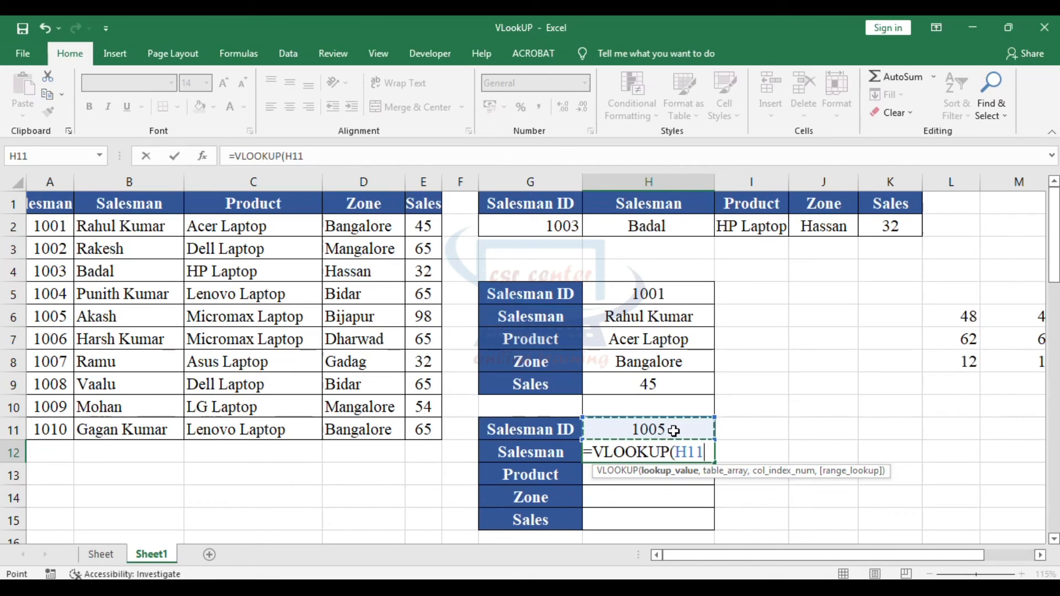
key("F4")
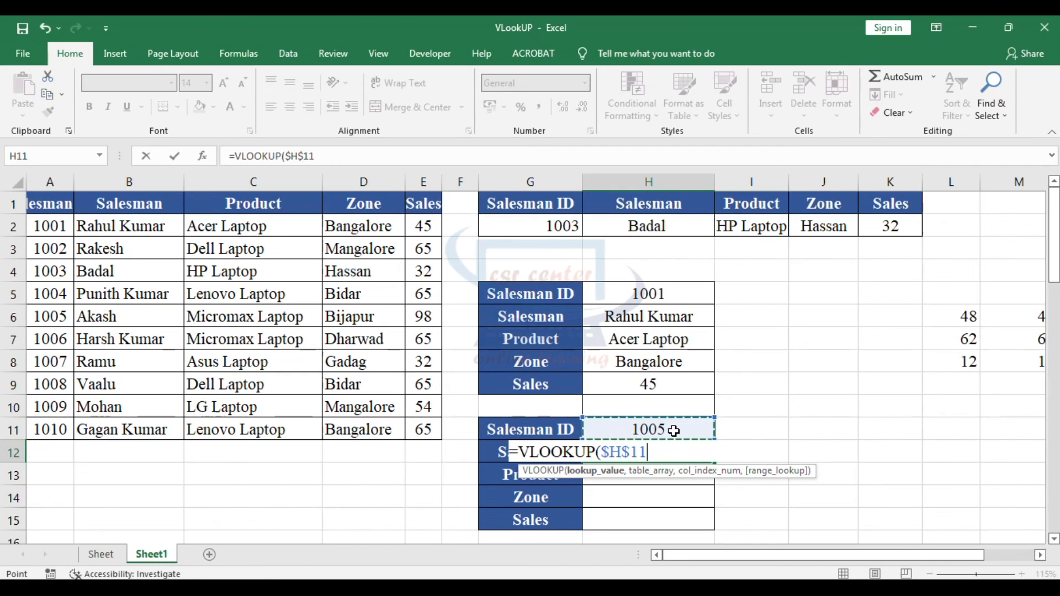
type(",")
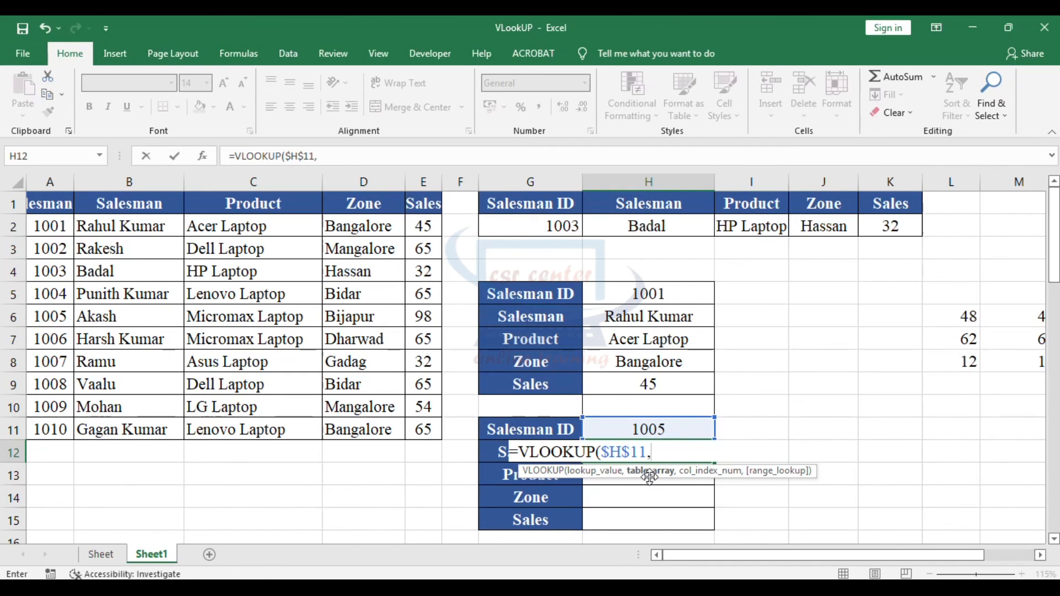
- Complete the H12 VLOOKUP with table array $A$1:$E$11, column index ROW()-10 and range lookup 0
left_click_drag(66, 212, 414, 428)
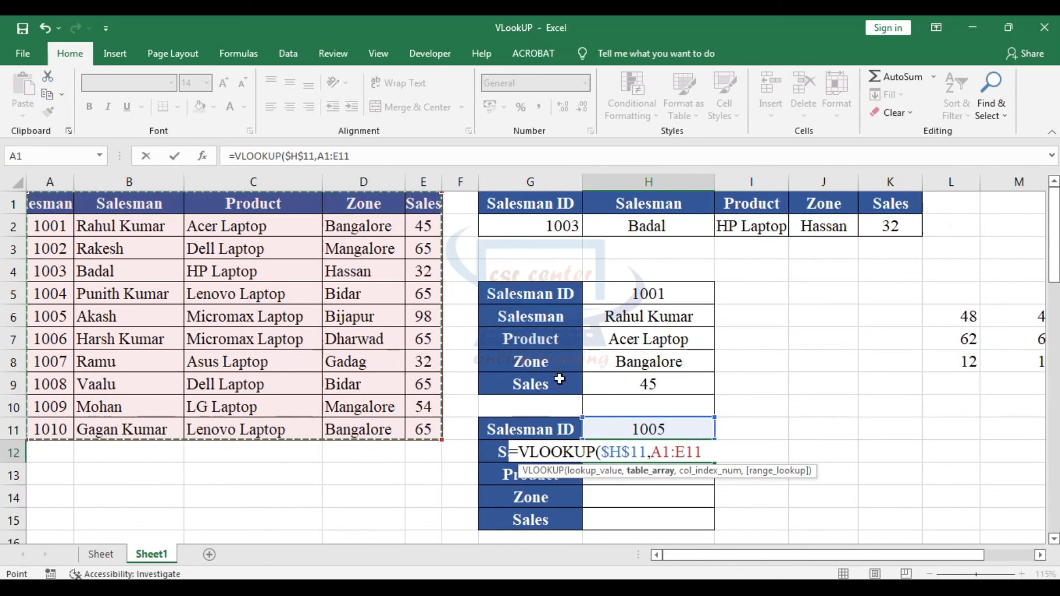
key("F4")
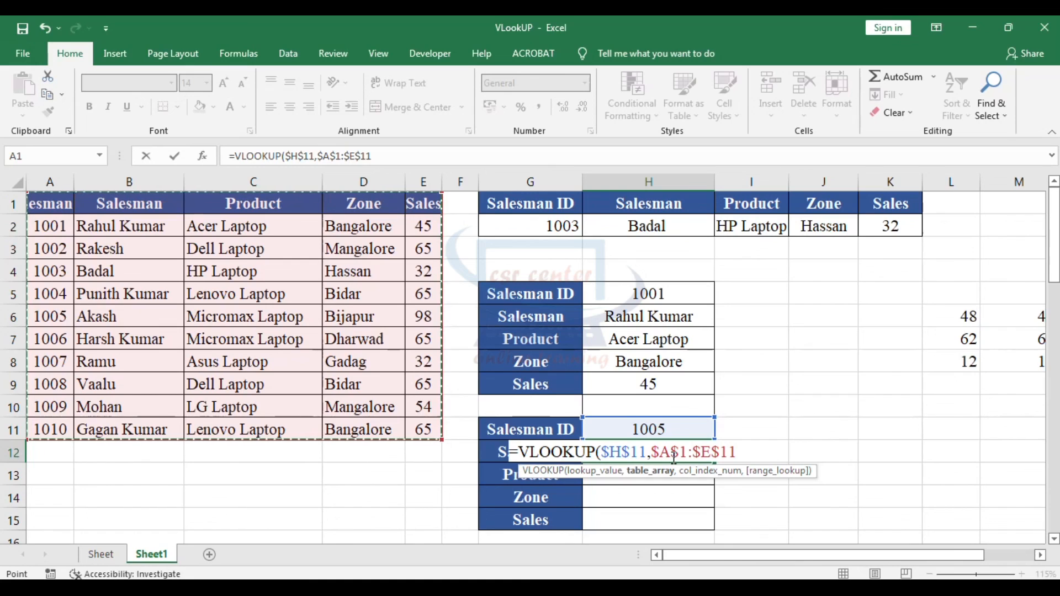
type(",")
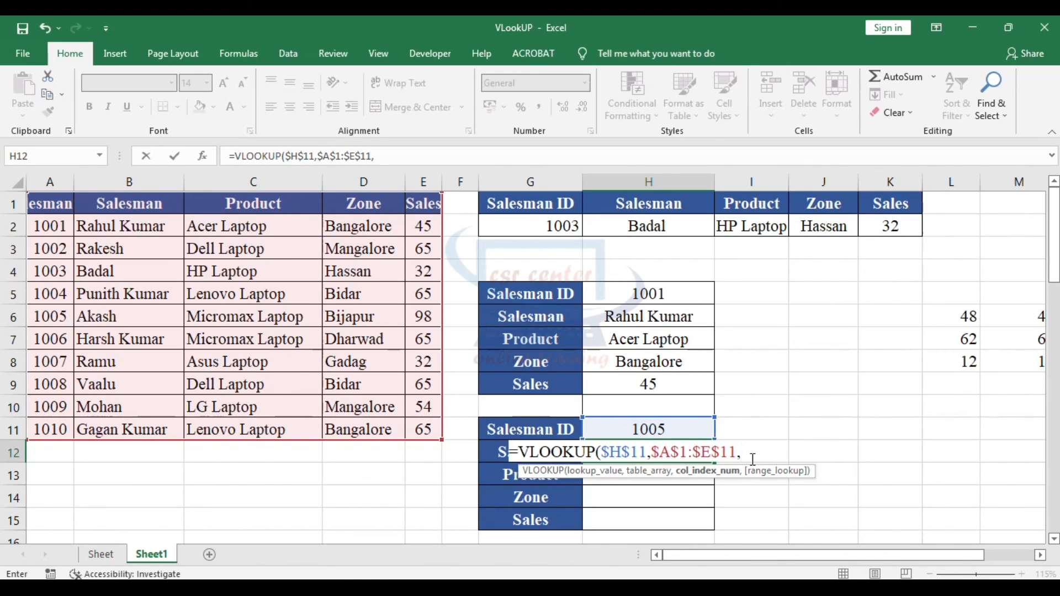
type("ro")
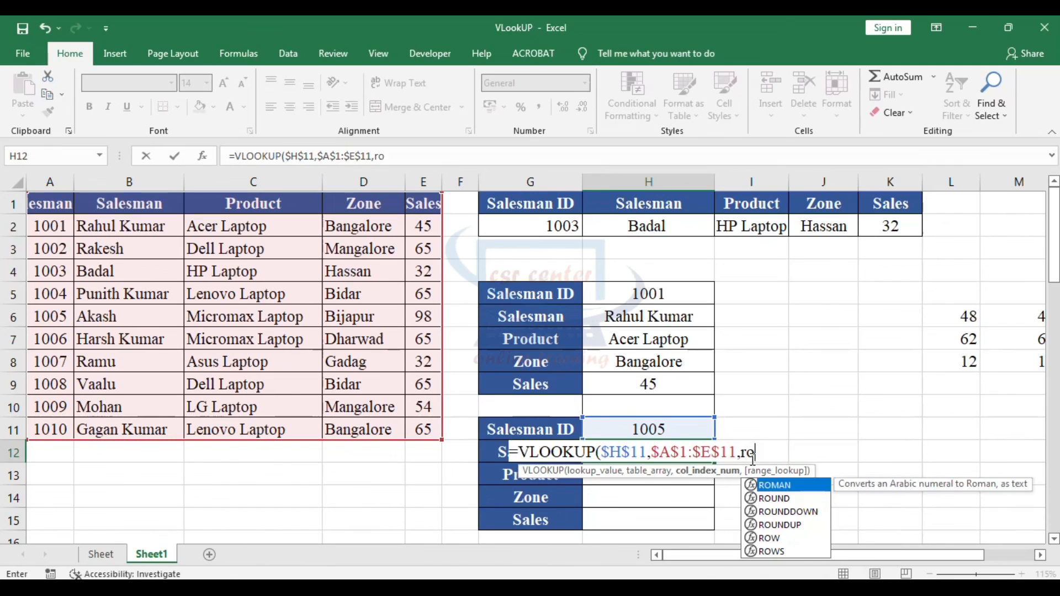
type("w")
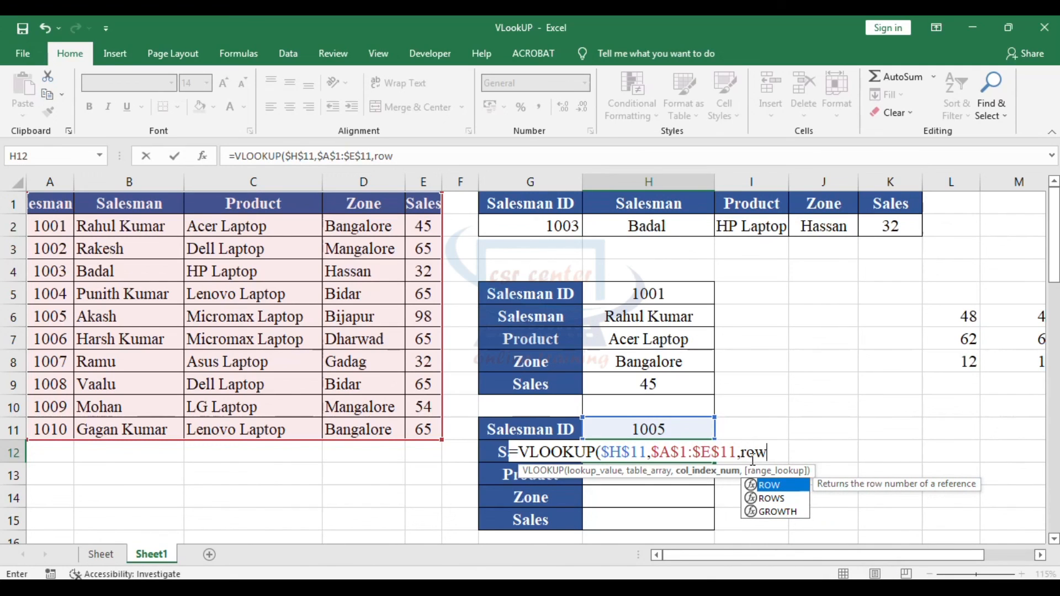
type("()")
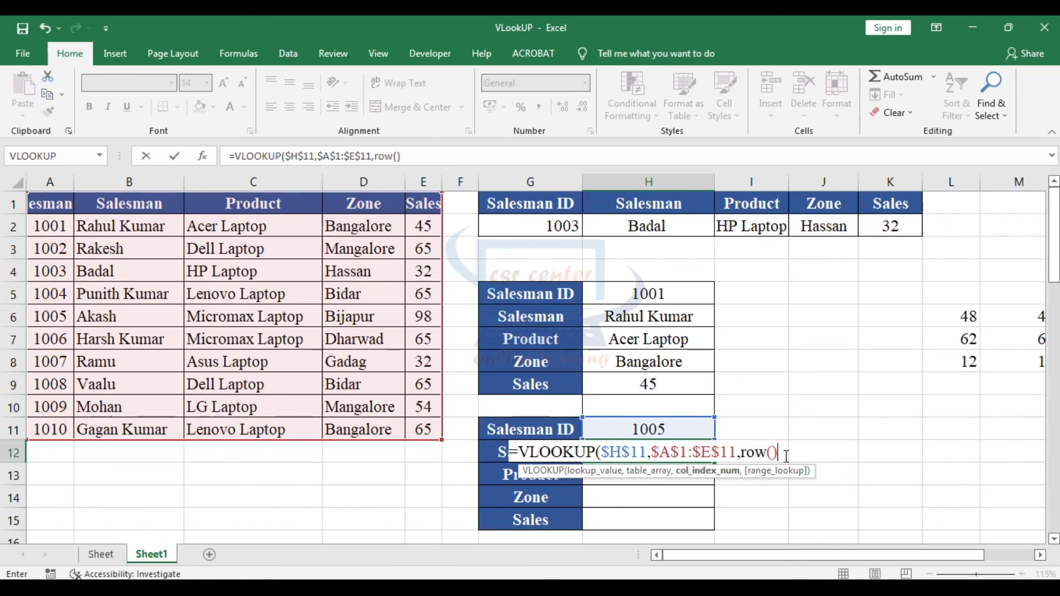
type("-10")
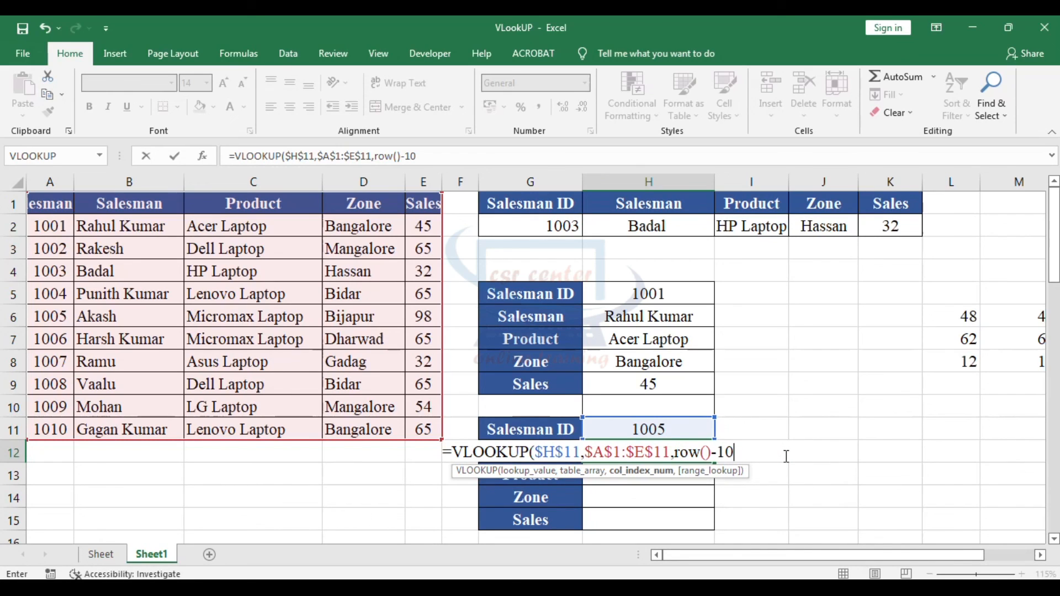
type(",")
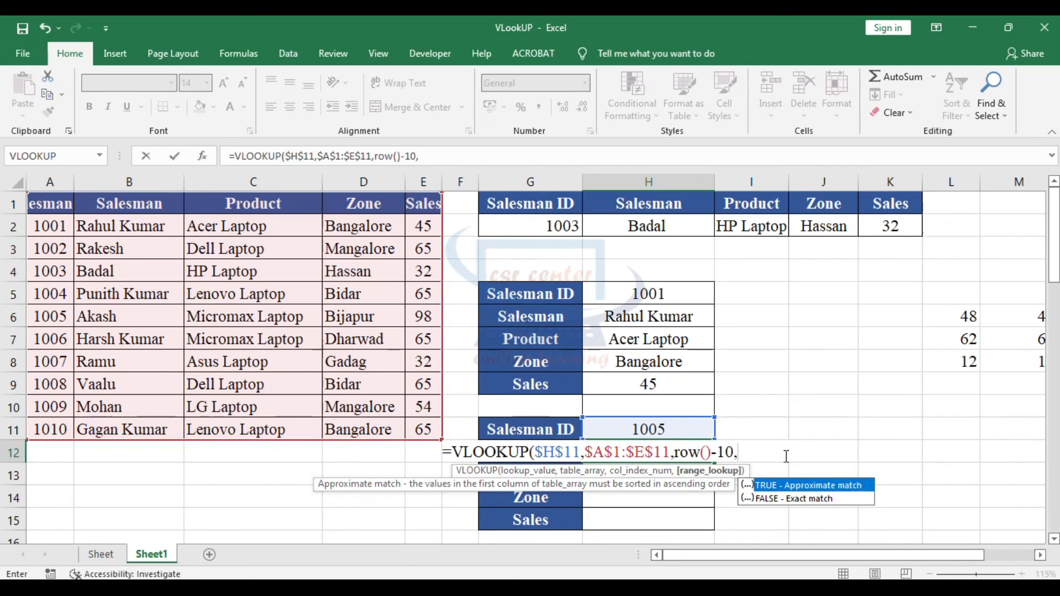
type("0")
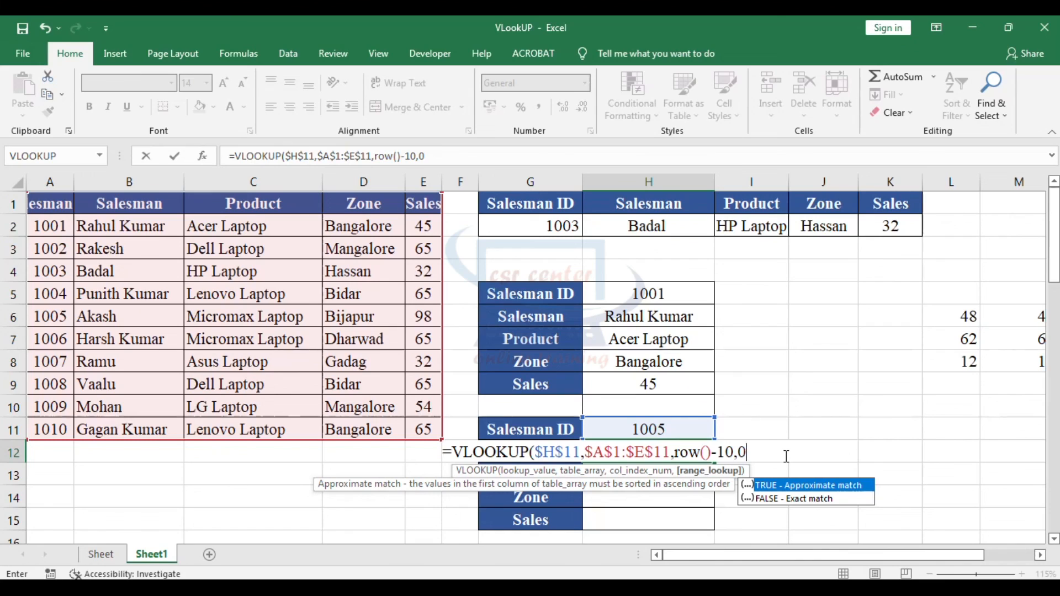
type(")")
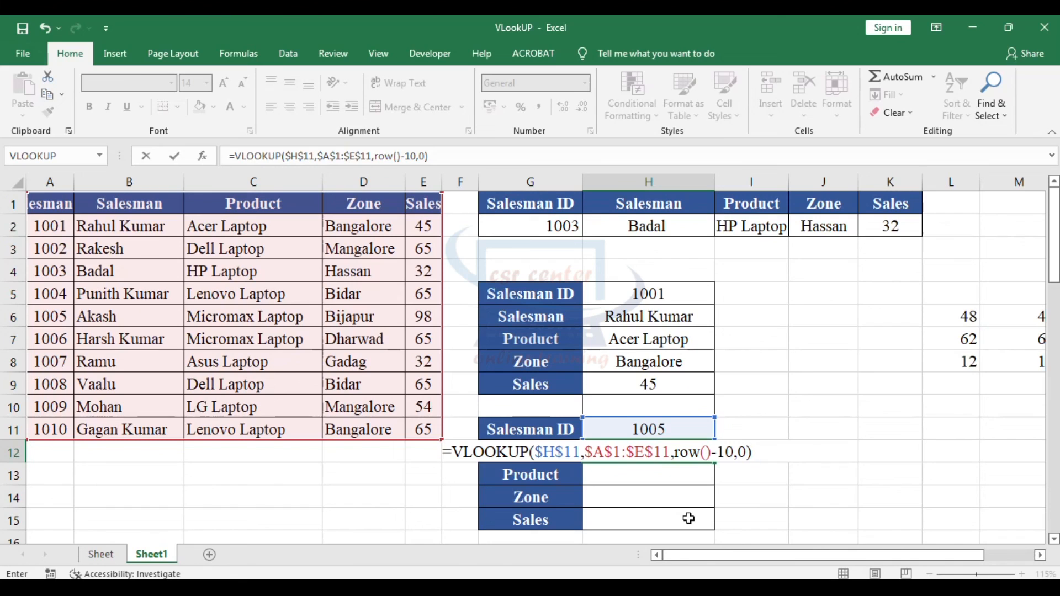
key("ctrl+Return")
- Fill the H12 formula down to H15 and compare the results with the source row for salesman ID 1005
left_click_drag(714, 463, 704, 527)
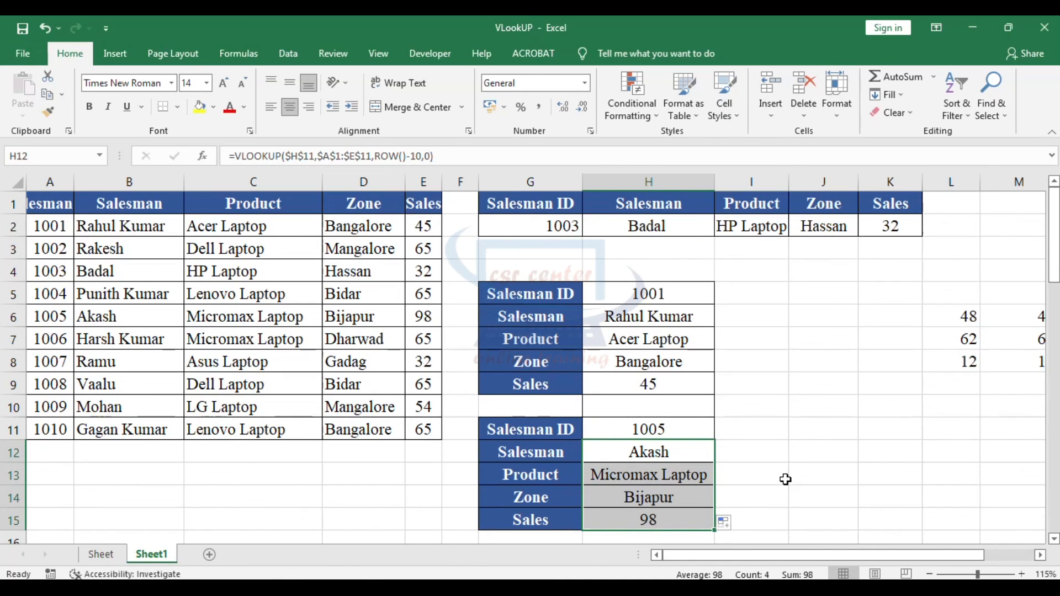
left_click(681, 429)
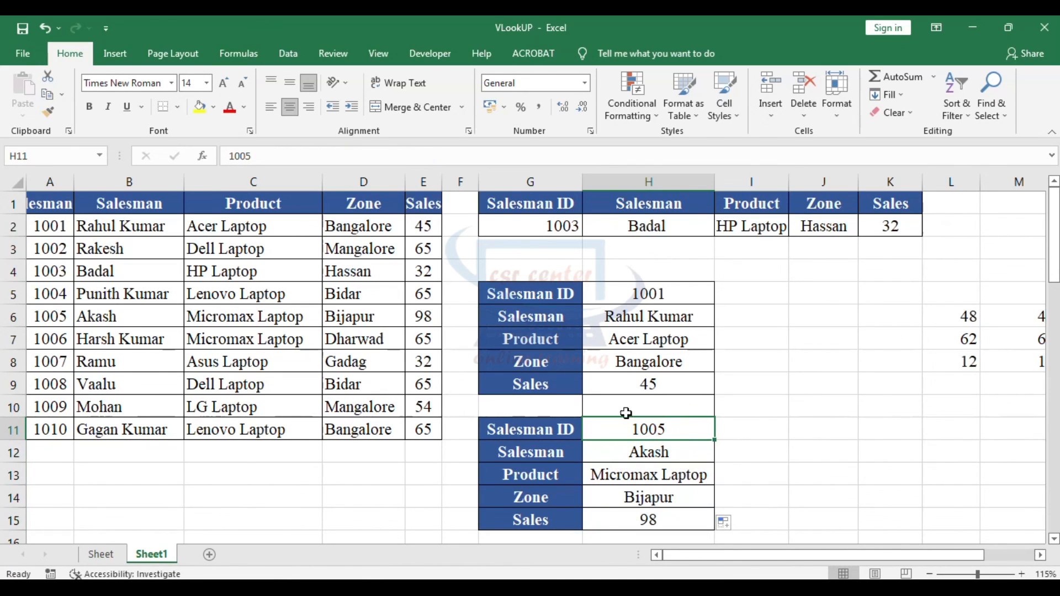
left_click(52, 316)
key("shift+space")
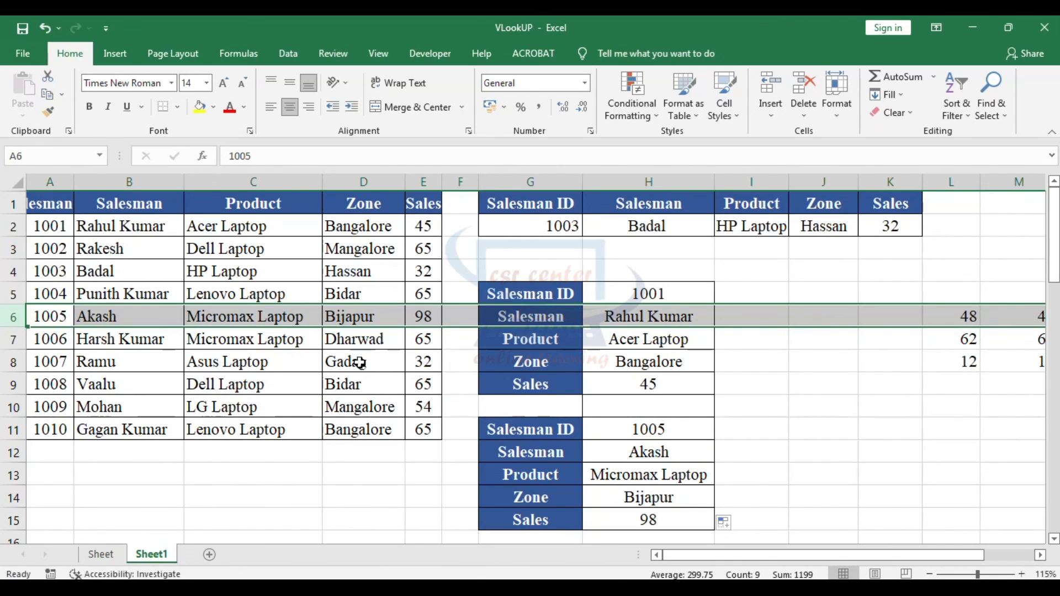